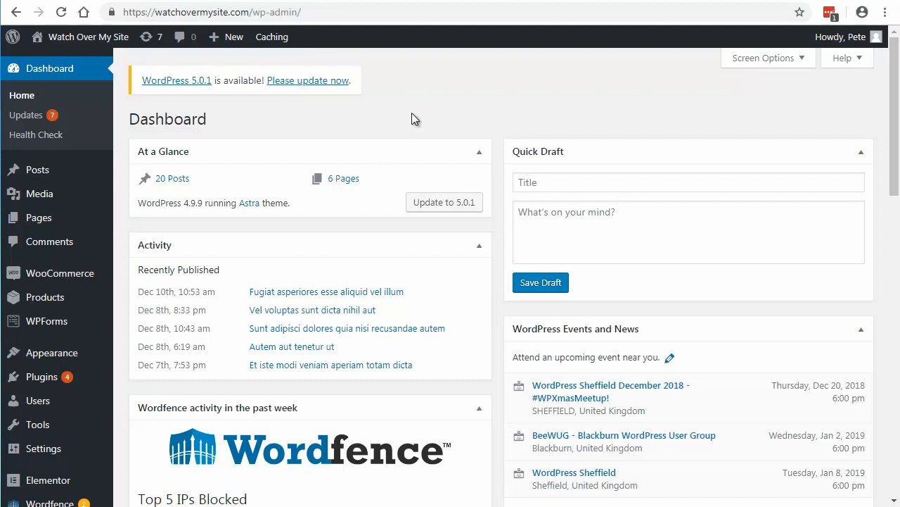
Step: Search the plugin directory for "staging" from the page for adding new plugins
{"action": "mouse_move", "coordinate": [57, 377]}
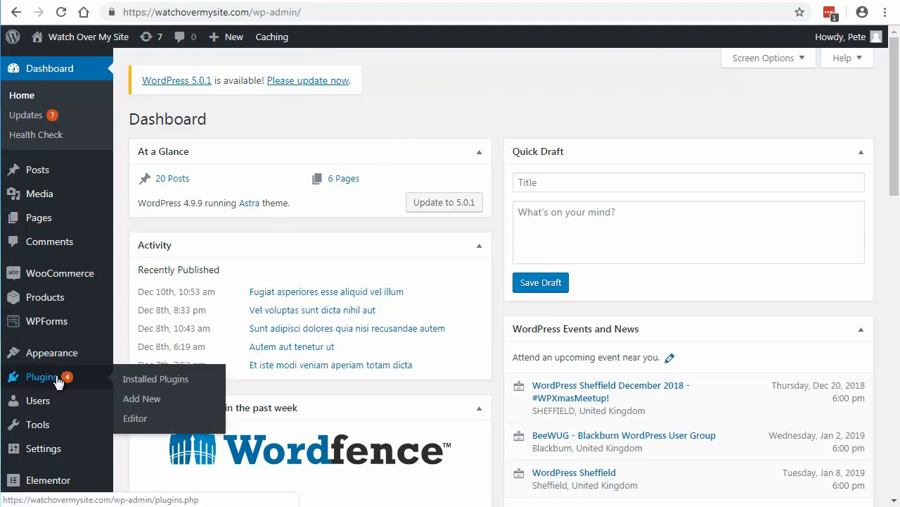
{"action": "left_click", "coordinate": [139, 399]}
{"action": "left_click", "coordinate": [693, 161]}
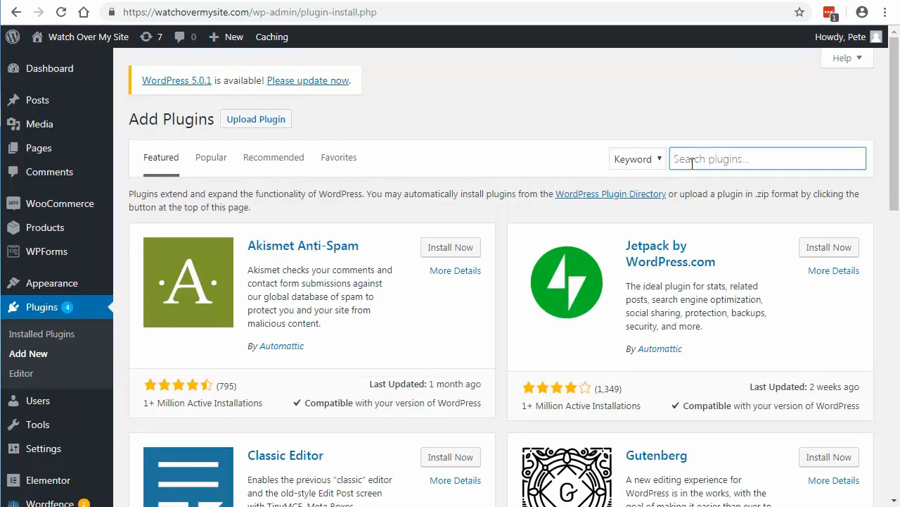
{"action": "type", "text": "staging"}
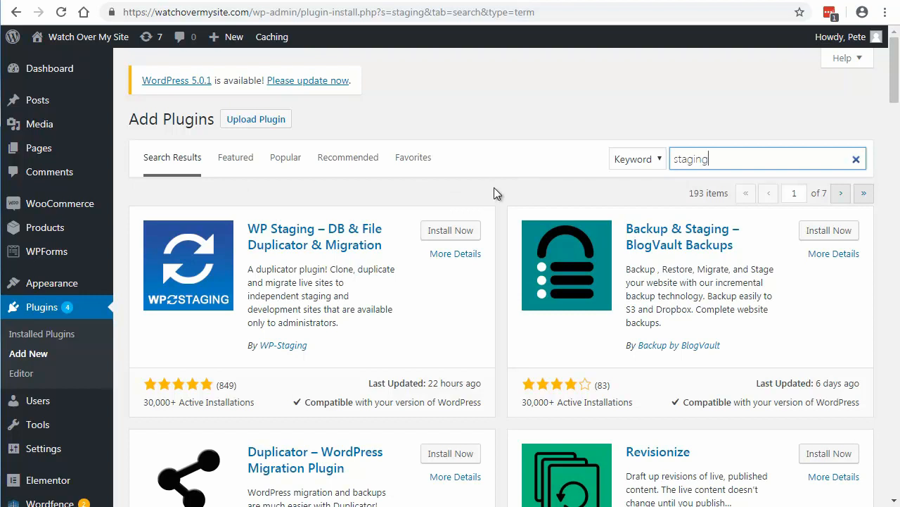
Step: Install and activate the WP Staging – DB & File Duplicator & Migration plugin
{"action": "scroll", "coordinate": [495, 263], "scroll_direction": "down", "scroll_amount": 1}
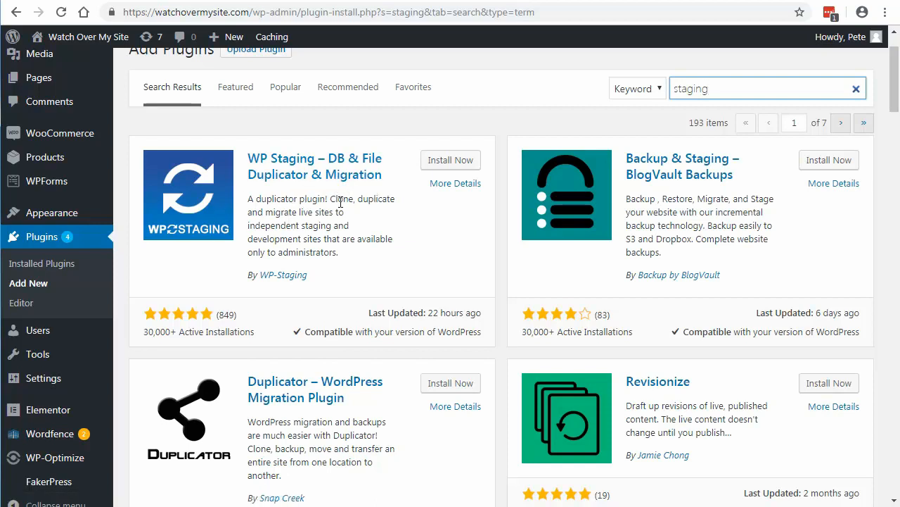
{"action": "left_click", "coordinate": [439, 164]}
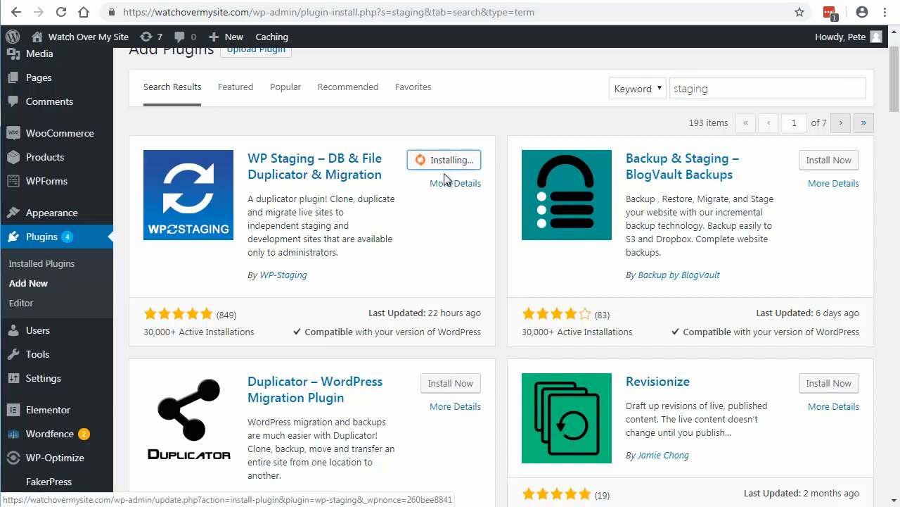
{"action": "left_click", "coordinate": [459, 161]}
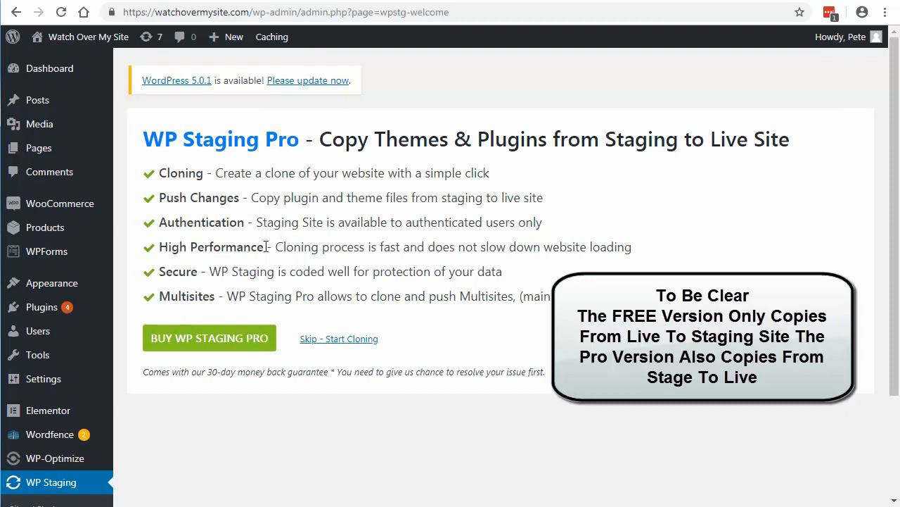
Step: Skip the WP Staging Pro offer and look over the cloning start page with its backup recommendation
{"action": "left_click", "coordinate": [351, 340]}
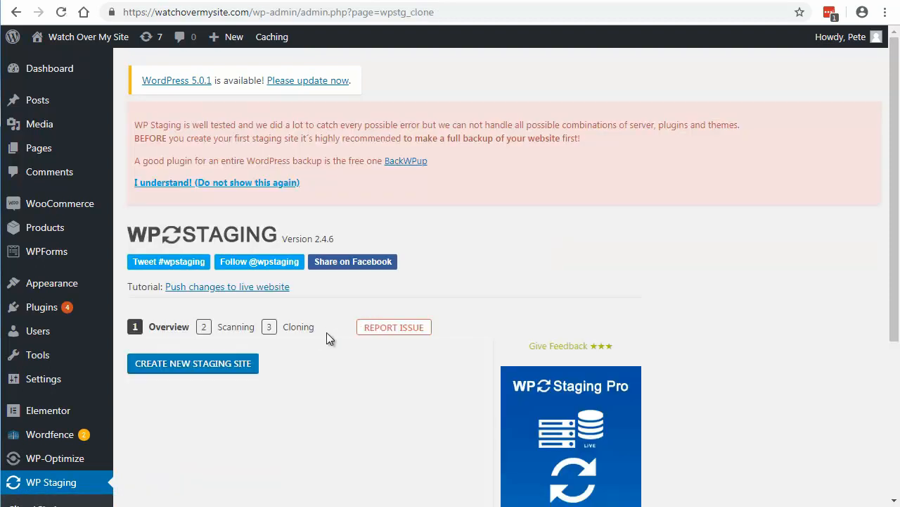
{"action": "scroll", "coordinate": [326, 329], "scroll_direction": "down", "scroll_amount": 2}
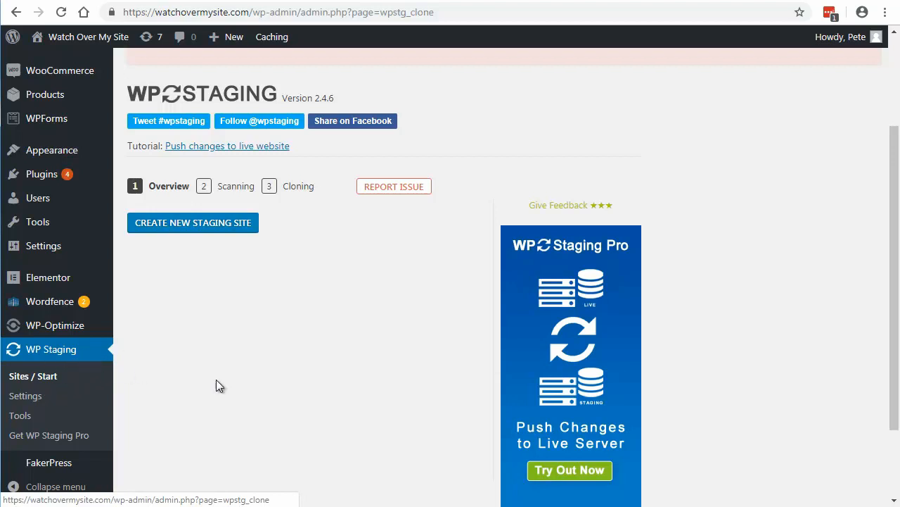
{"action": "scroll", "coordinate": [390, 331], "scroll_direction": "up", "scroll_amount": 2}
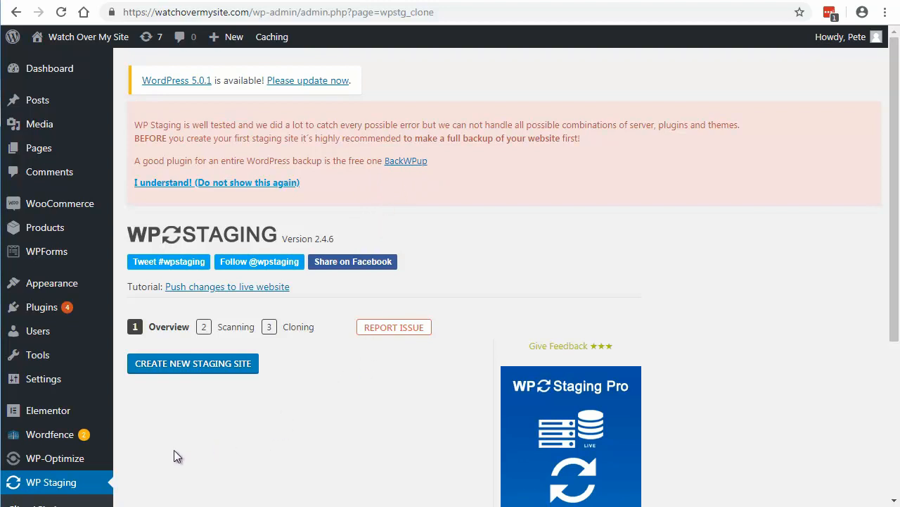
{"action": "scroll", "coordinate": [177, 454], "scroll_direction": "down", "scroll_amount": 2}
{"action": "scroll", "coordinate": [174, 453], "scroll_direction": "up", "scroll_amount": 2}
Step: Search the plugin directory for "backup", and install and activate the BackWPup – WordPress Backup Plugin
{"action": "mouse_move", "coordinate": [36, 307]}
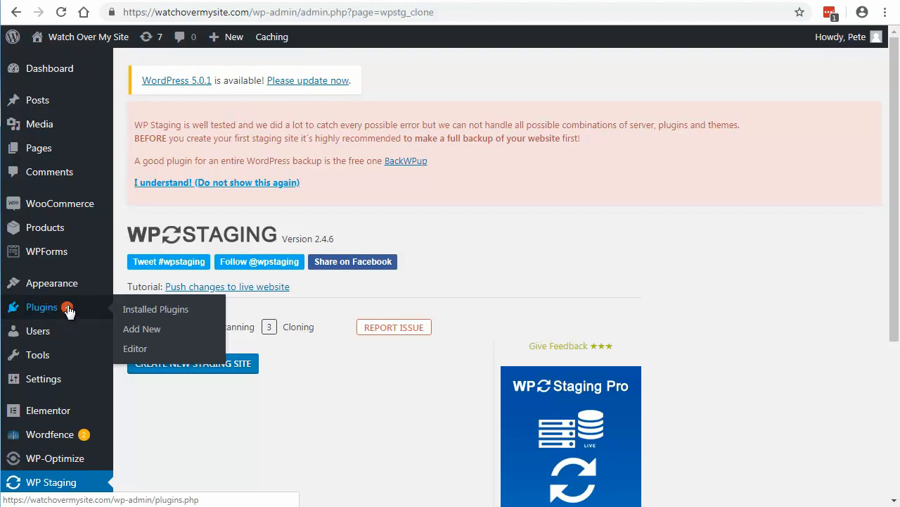
{"action": "left_click", "coordinate": [140, 330]}
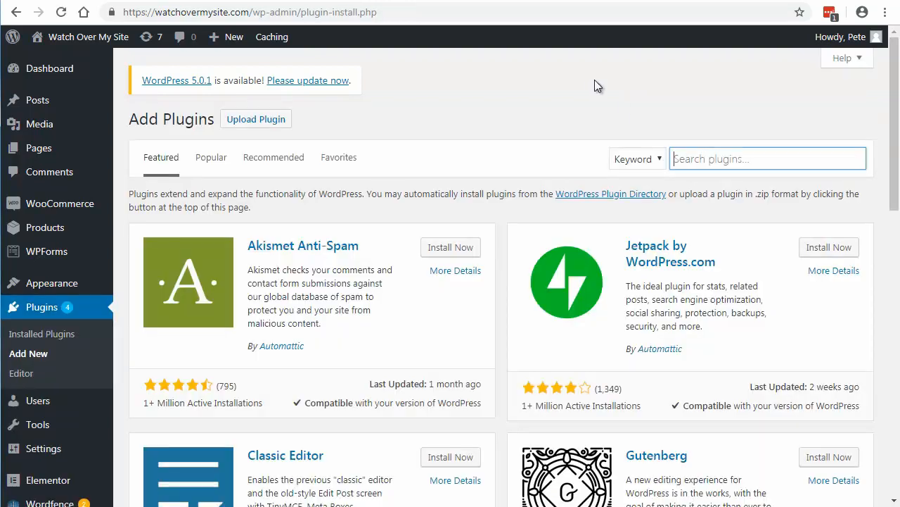
{"action": "type", "text": "backu"}
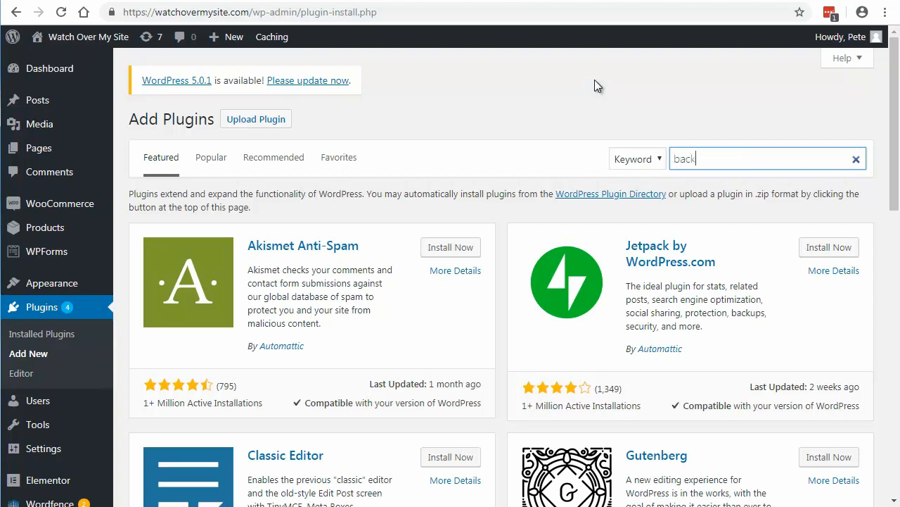
{"action": "type", "text": "p"}
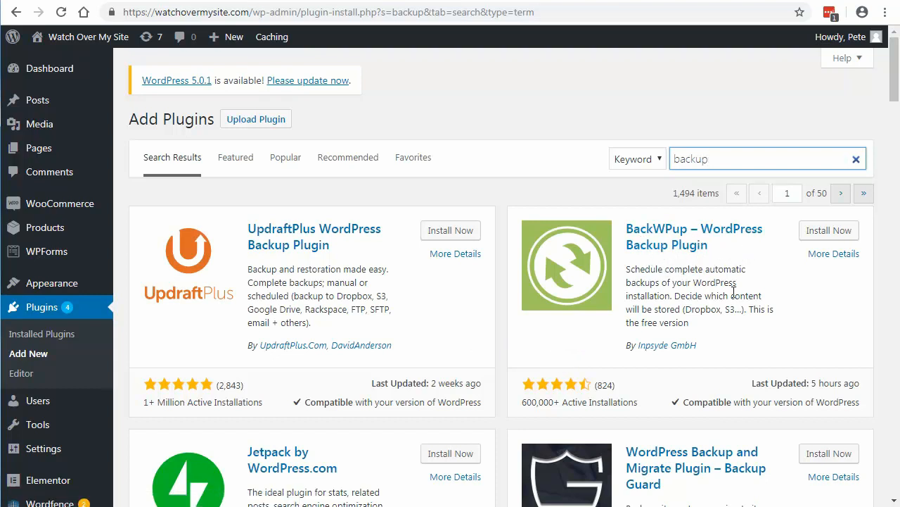
{"action": "left_click", "coordinate": [814, 239]}
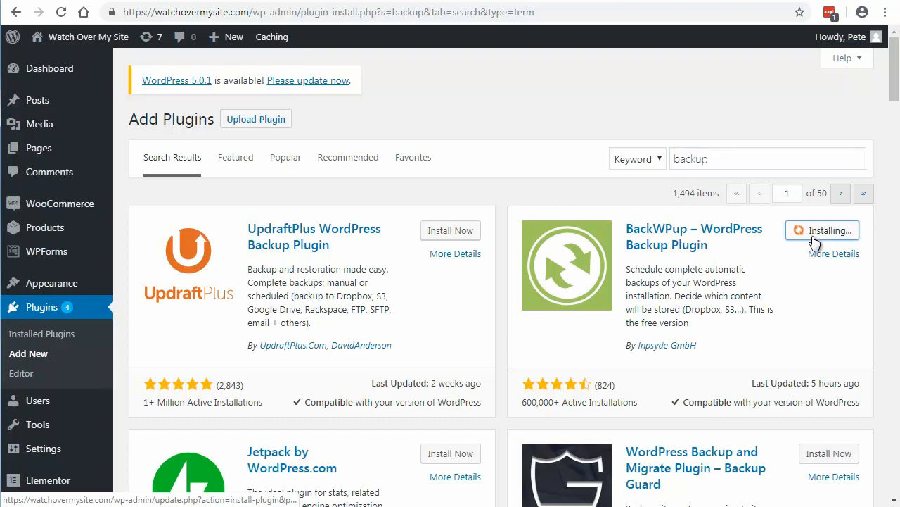
{"action": "left_click", "coordinate": [829, 235]}
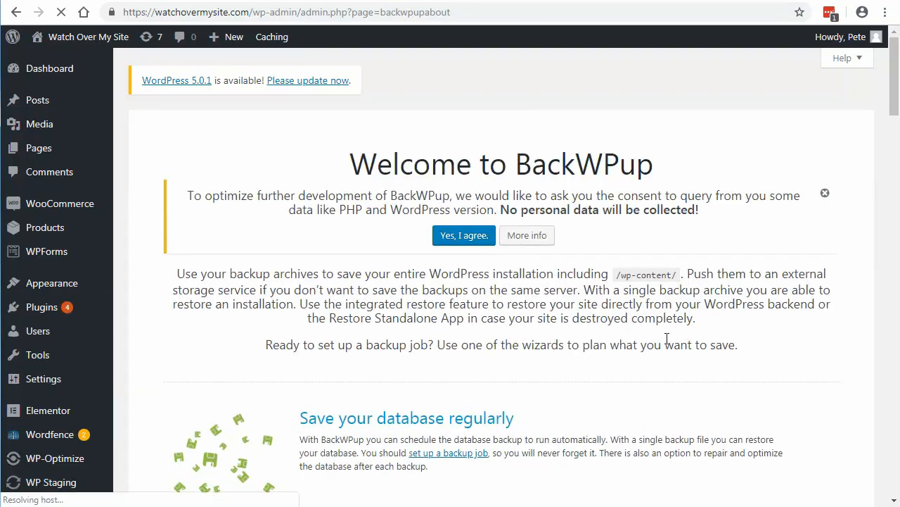
Step: Dismiss the data-collection consent notice on the BackWPup welcome page without agreeing to it
{"action": "scroll", "coordinate": [659, 340], "scroll_direction": "down", "scroll_amount": 2}
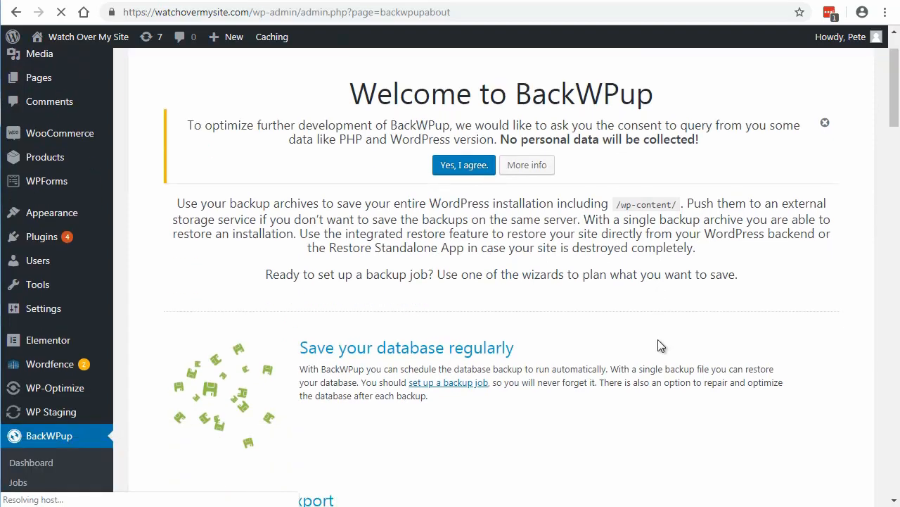
{"action": "scroll", "coordinate": [658, 339], "scroll_direction": "down", "scroll_amount": 2}
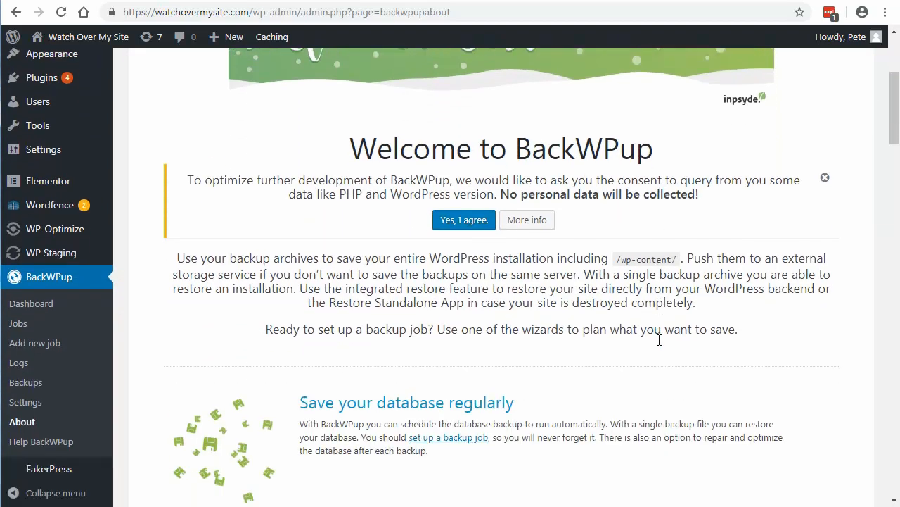
{"action": "scroll", "coordinate": [660, 345], "scroll_direction": "down", "scroll_amount": 1}
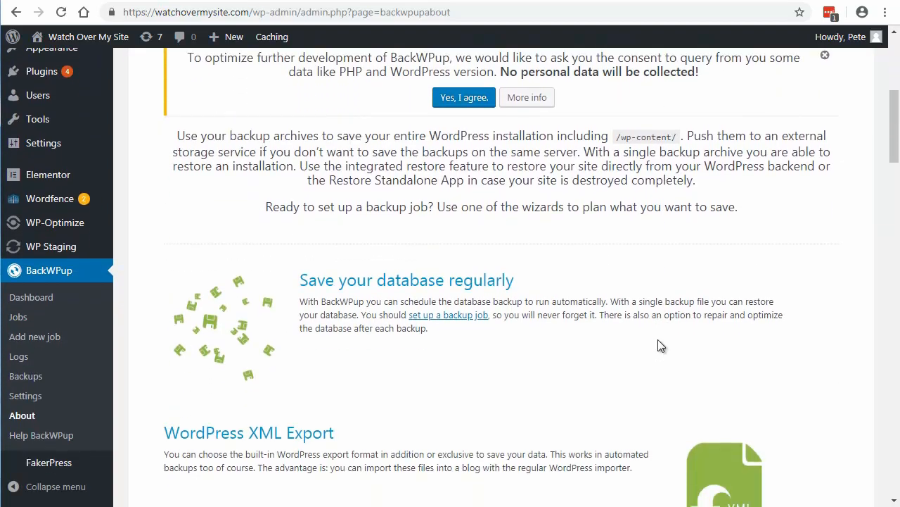
{"action": "scroll", "coordinate": [661, 346], "scroll_direction": "up", "scroll_amount": 3}
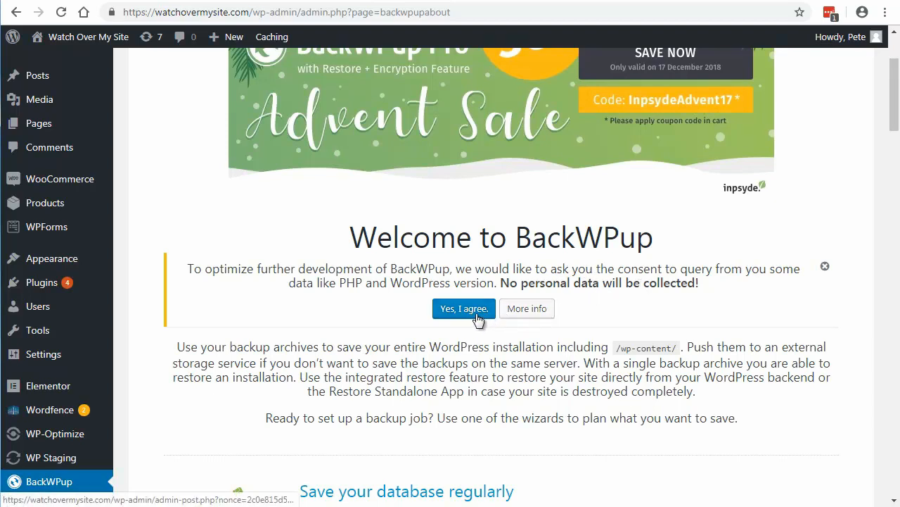
{"action": "left_click", "coordinate": [825, 269]}
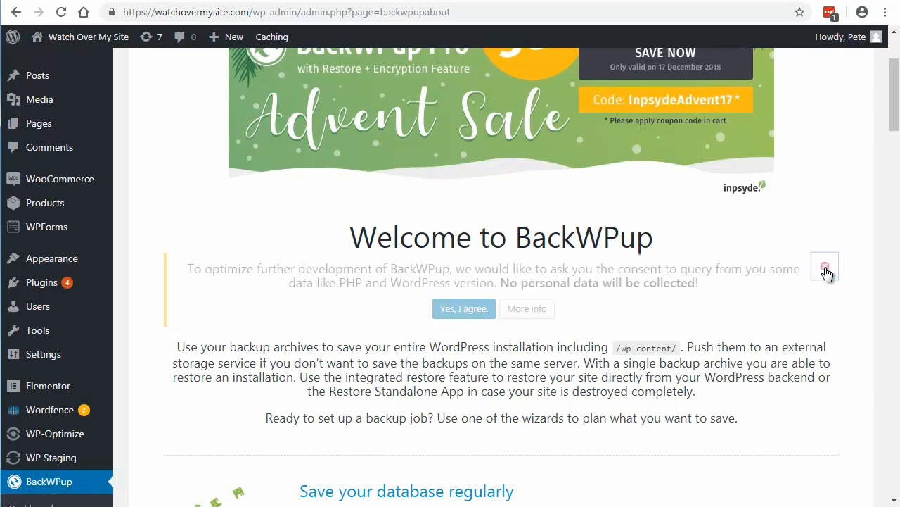
Step: Examine BackWPup's feature descriptions and the comparison between its Free and Pro versions
{"action": "scroll", "coordinate": [807, 320], "scroll_direction": "down", "scroll_amount": 2}
{"action": "scroll", "coordinate": [807, 320], "scroll_direction": "down", "scroll_amount": 4}
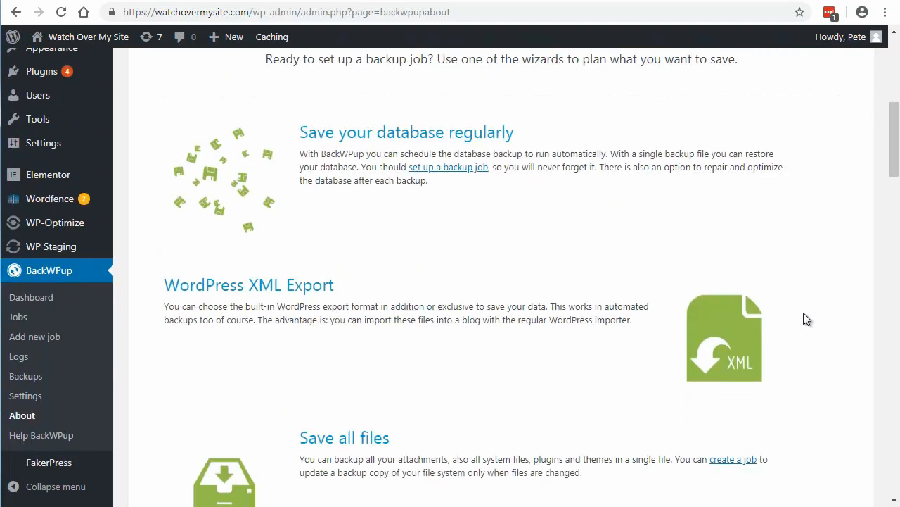
{"action": "scroll", "coordinate": [807, 319], "scroll_direction": "down", "scroll_amount": 2}
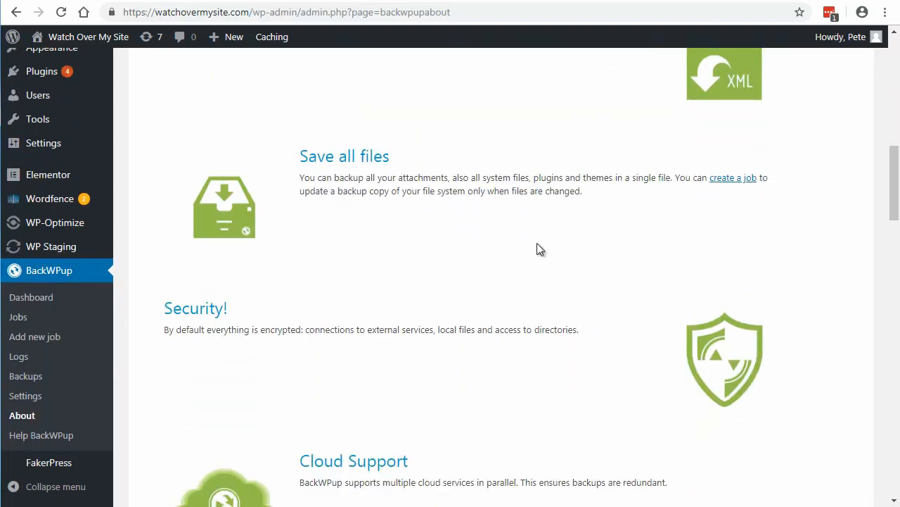
{"action": "scroll", "coordinate": [532, 225], "scroll_direction": "down", "scroll_amount": 3}
{"action": "scroll", "coordinate": [521, 316], "scroll_direction": "down", "scroll_amount": 2}
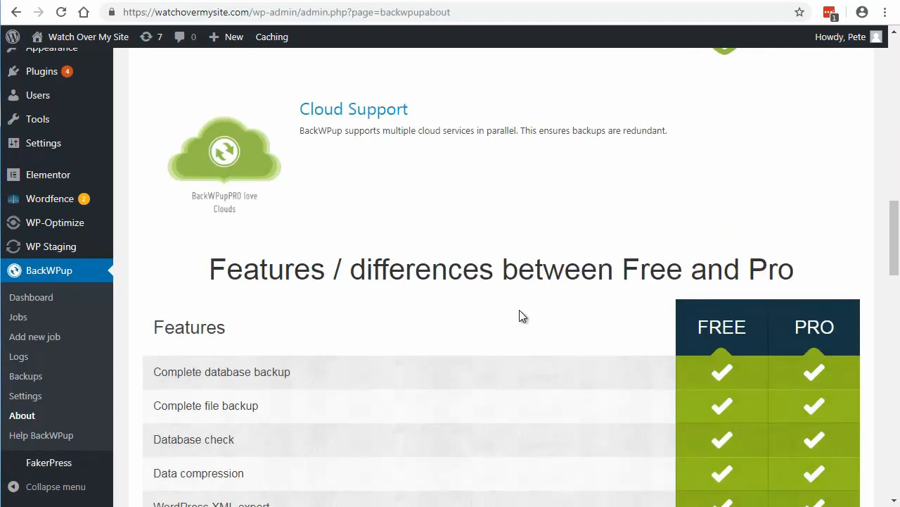
{"action": "scroll", "coordinate": [521, 315], "scroll_direction": "down", "scroll_amount": 2}
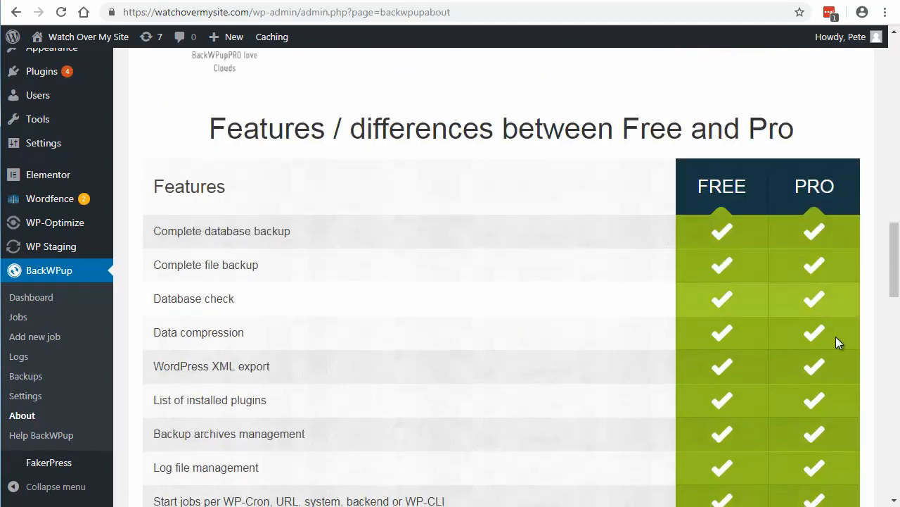
{"action": "scroll", "coordinate": [448, 276], "scroll_direction": "up", "scroll_amount": 7}
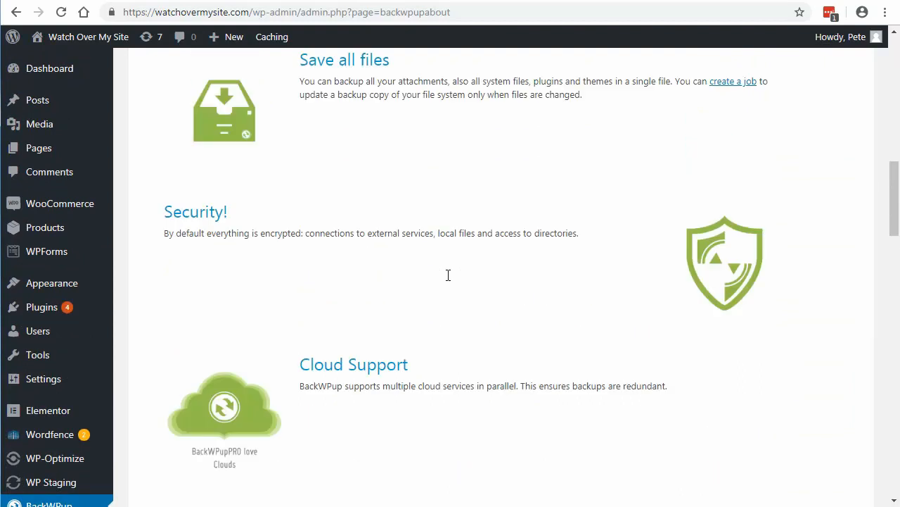
{"action": "scroll", "coordinate": [336, 320], "scroll_direction": "up", "scroll_amount": 1}
Step: Start a new BackWPup job and name it "woms backup"
{"action": "scroll", "coordinate": [43, 211], "scroll_direction": "down", "scroll_amount": 3}
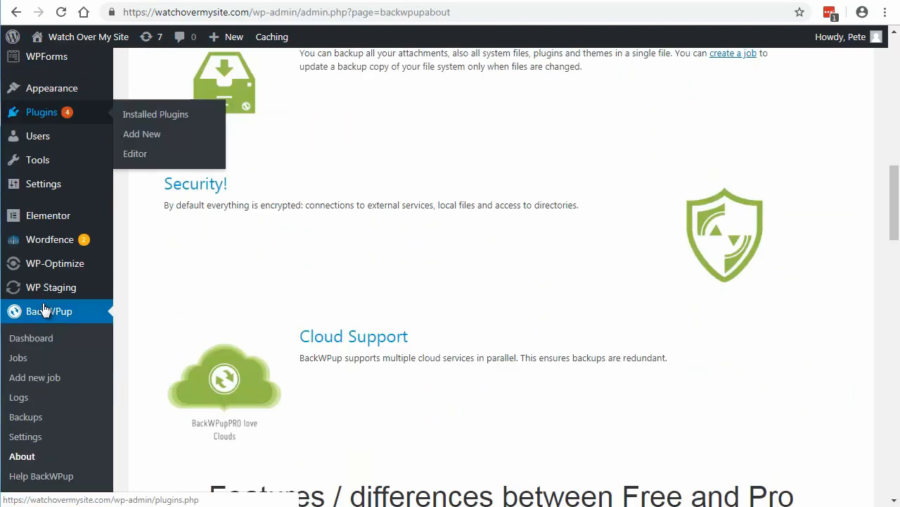
{"action": "scroll", "coordinate": [48, 287], "scroll_direction": "down", "scroll_amount": 2}
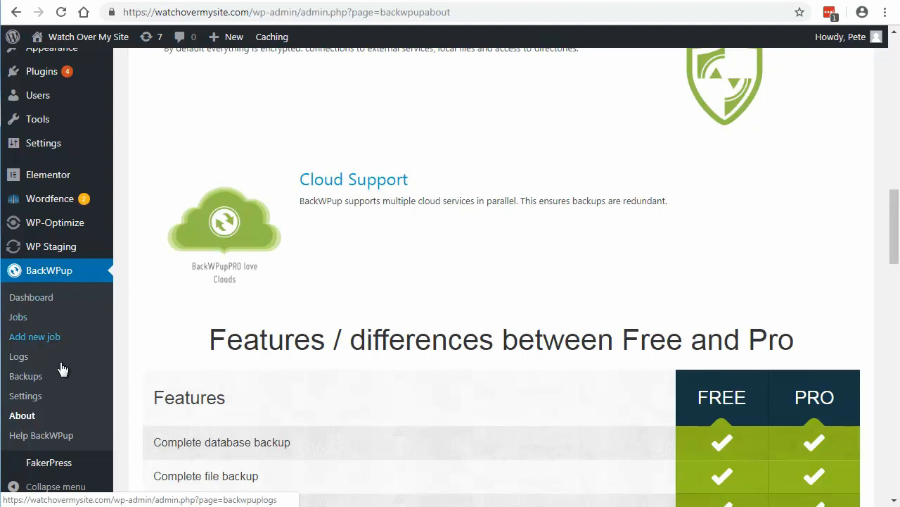
{"action": "left_click", "coordinate": [35, 342]}
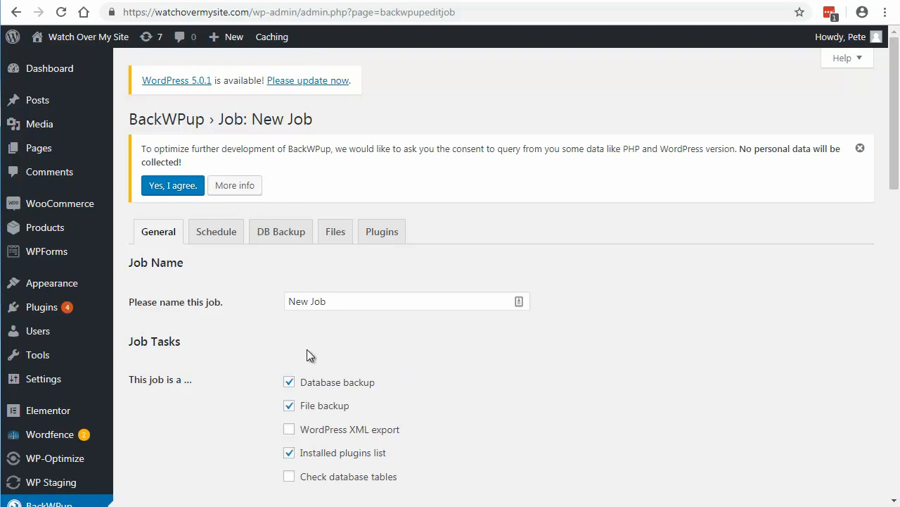
{"action": "left_click", "coordinate": [310, 307]}
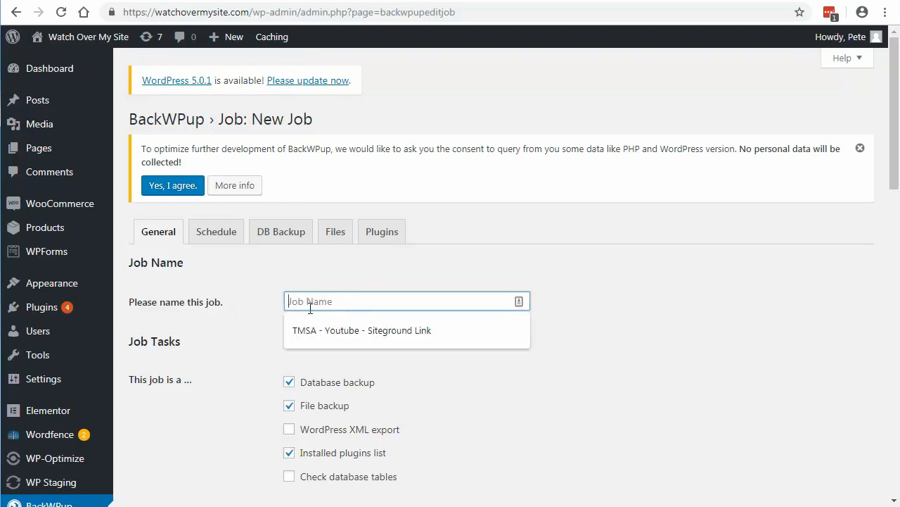
{"action": "type", "text": "woms"}
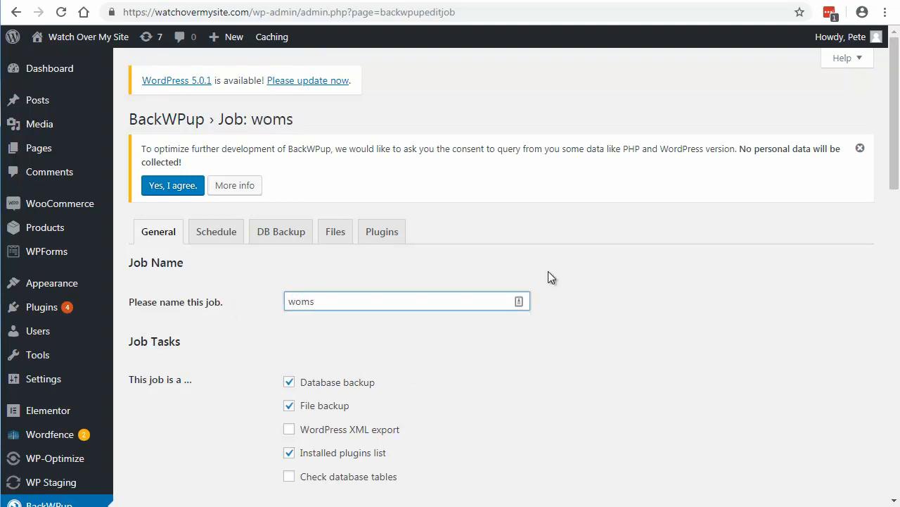
{"action": "type", "text": " backup"}
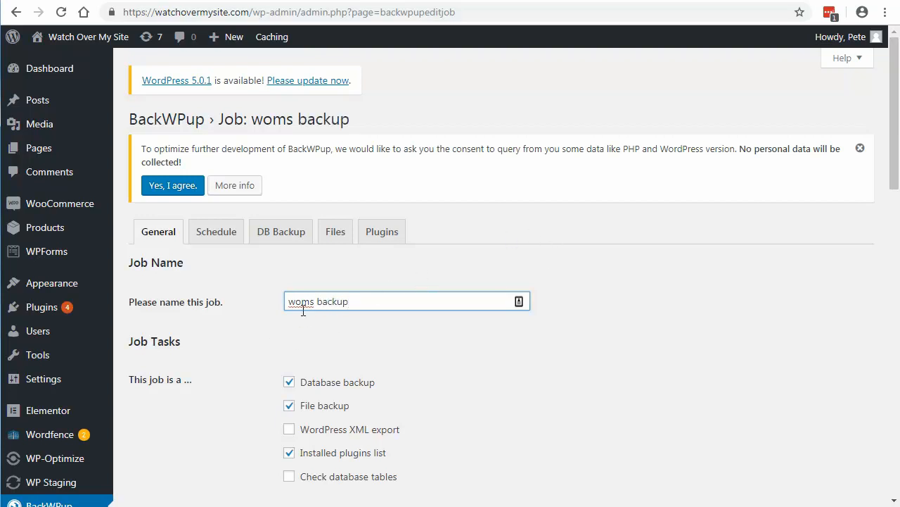
Step: Add Check database tables to the job's tasks and review the archive format and backup destination options
{"action": "scroll", "coordinate": [386, 341], "scroll_direction": "down", "scroll_amount": 3}
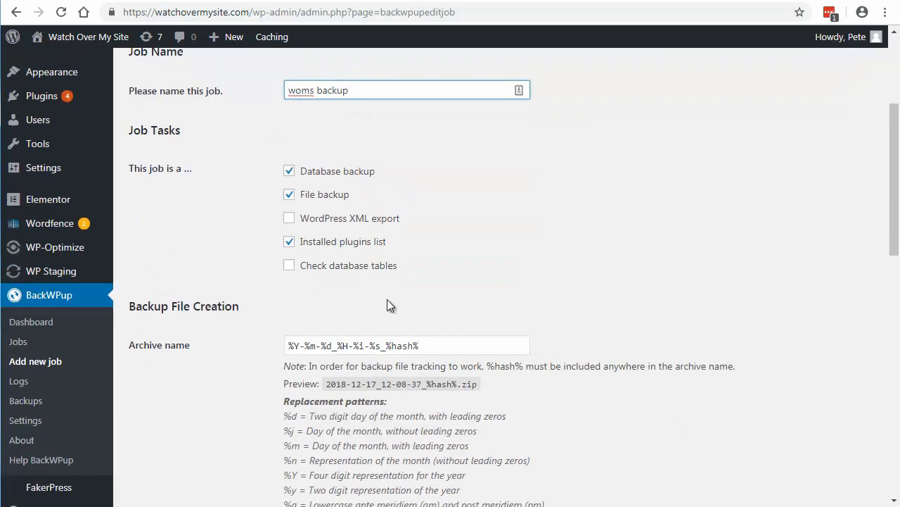
{"action": "left_click", "coordinate": [290, 269]}
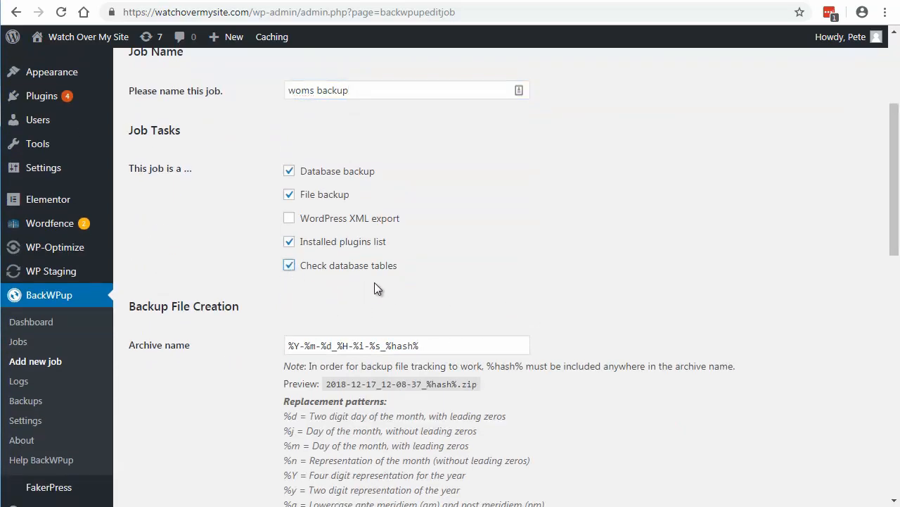
{"action": "scroll", "coordinate": [562, 267], "scroll_direction": "down", "scroll_amount": 6}
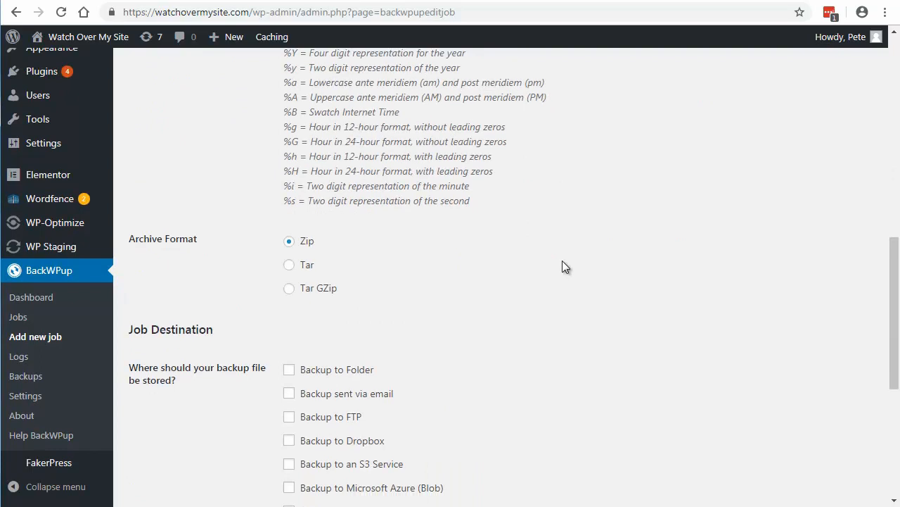
{"action": "scroll", "coordinate": [562, 267], "scroll_direction": "down", "scroll_amount": 3}
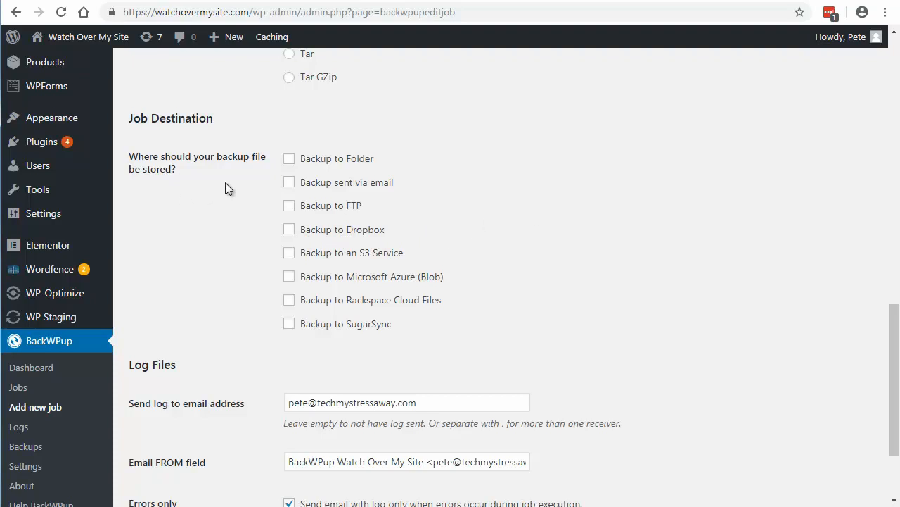
Step: Set the job to back up to a folder, turn off errors-only log emails, and save the job's general settings
{"action": "left_click", "coordinate": [289, 159]}
{"action": "scroll", "coordinate": [221, 214], "scroll_direction": "down", "scroll_amount": 3}
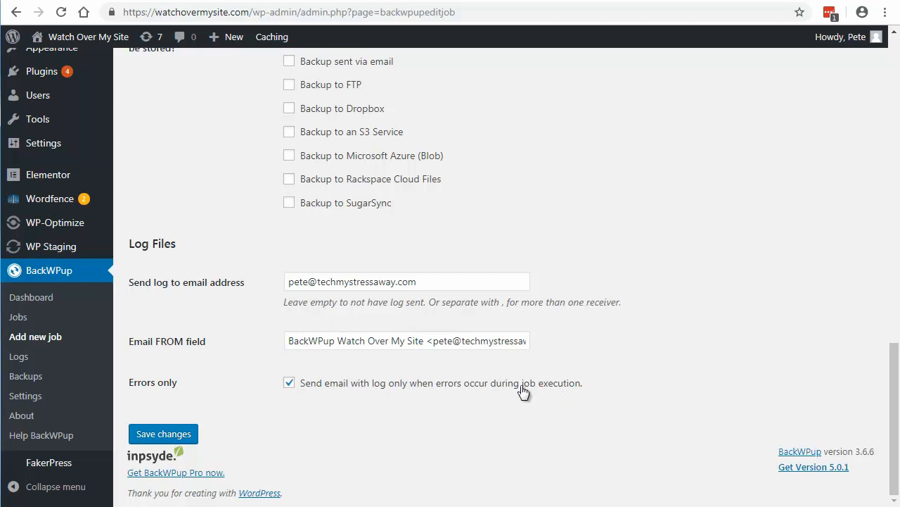
{"action": "left_click", "coordinate": [289, 384]}
{"action": "left_click", "coordinate": [171, 436]}
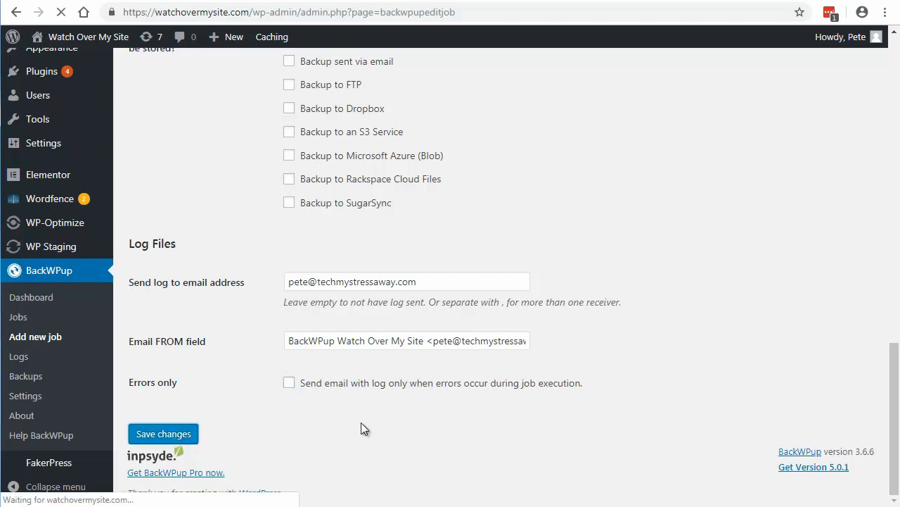
Step: Review the database backup's tables, file name and compression, and save these settings with all tables included and no compression
{"action": "scroll", "coordinate": [361, 422], "scroll_direction": "up", "scroll_amount": 1}
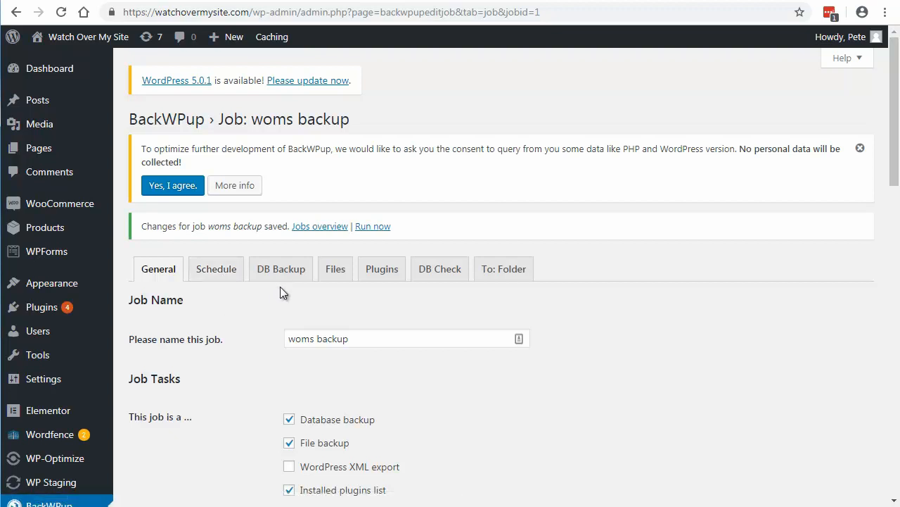
{"action": "left_click", "coordinate": [287, 269]}
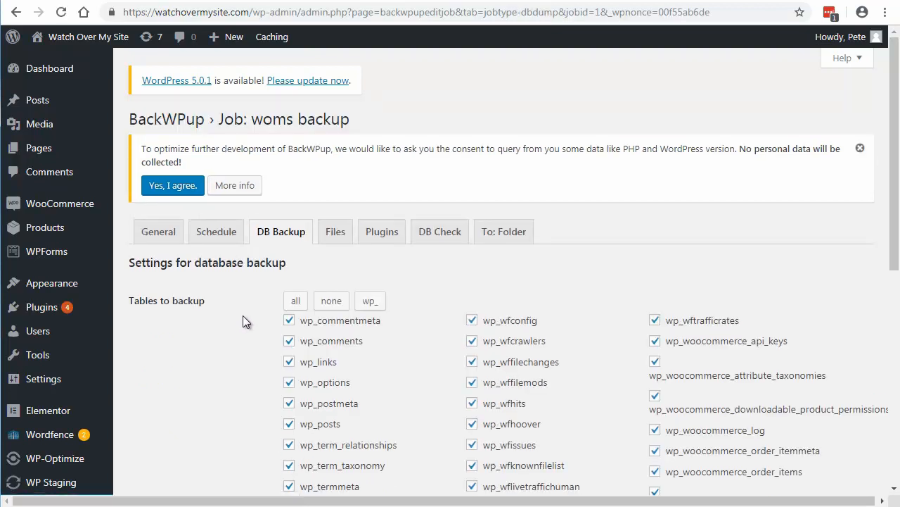
{"action": "scroll", "coordinate": [243, 315], "scroll_direction": "down", "scroll_amount": 3}
{"action": "scroll", "coordinate": [243, 322], "scroll_direction": "down", "scroll_amount": 3}
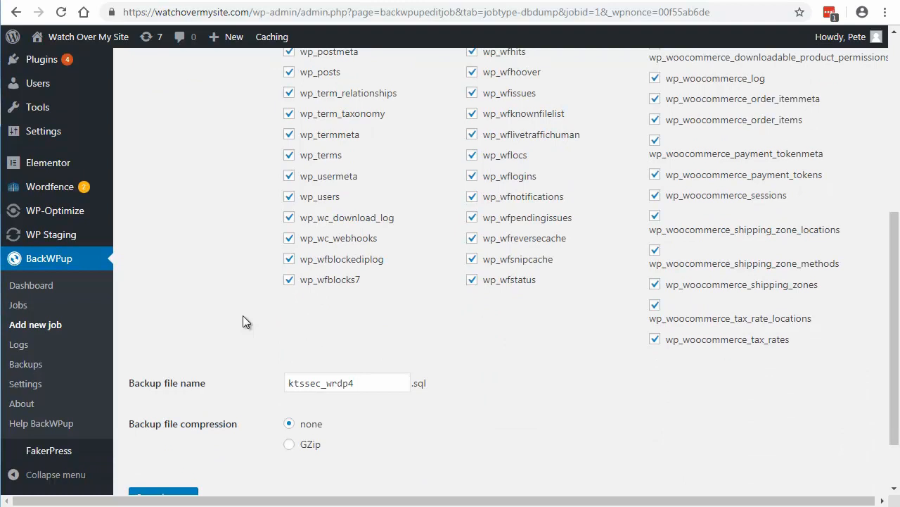
{"action": "scroll", "coordinate": [243, 322], "scroll_direction": "down", "scroll_amount": 2}
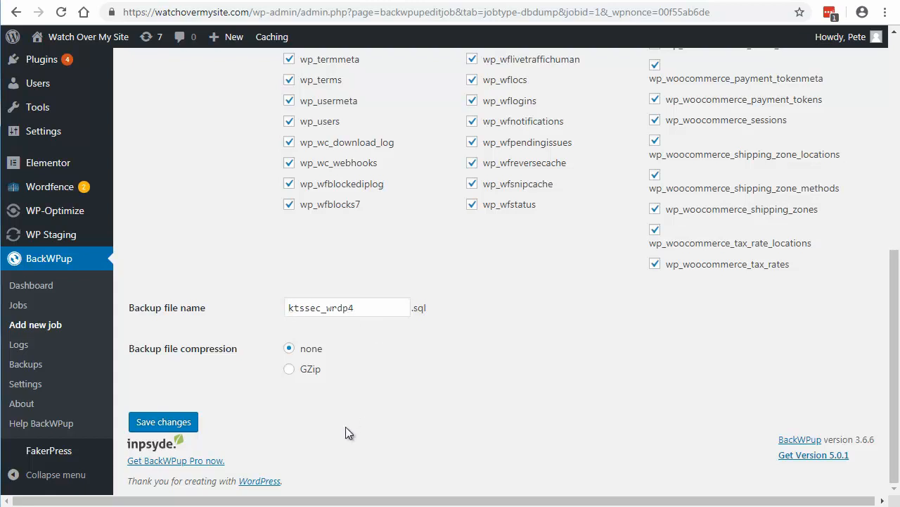
{"action": "left_click", "coordinate": [172, 422]}
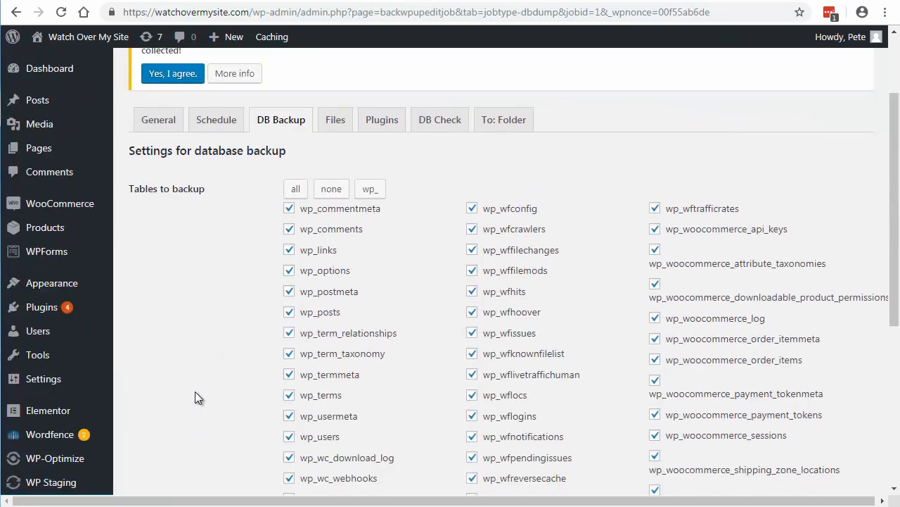
Step: Exclude the .well-known and cgi-bin folders from the WordPress install folder in the job's file backup
{"action": "left_click", "coordinate": [337, 233]}
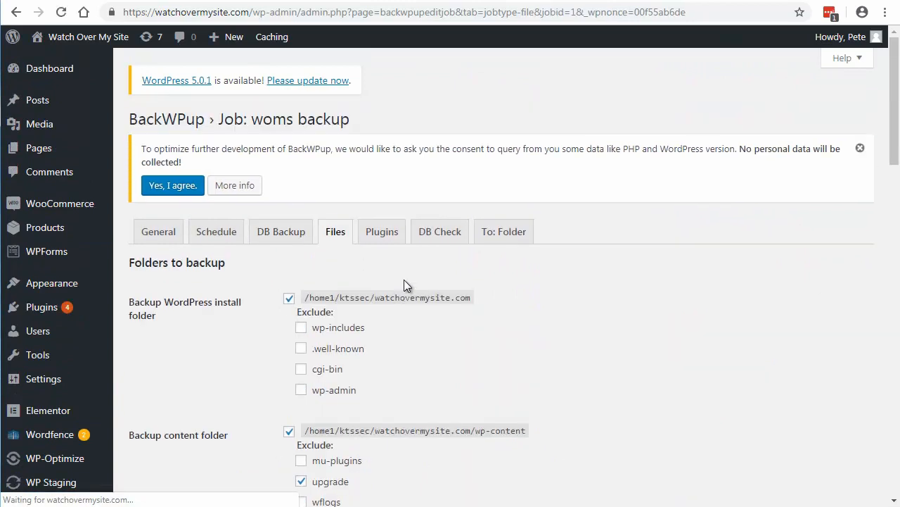
{"action": "scroll", "coordinate": [425, 294], "scroll_direction": "down", "scroll_amount": 1}
{"action": "scroll", "coordinate": [424, 294], "scroll_direction": "down", "scroll_amount": 2}
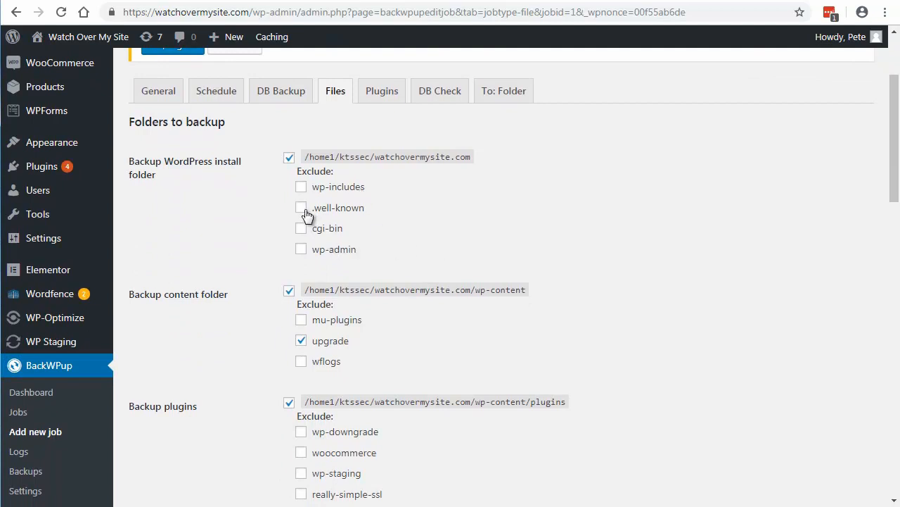
{"action": "left_click", "coordinate": [301, 208]}
{"action": "left_click", "coordinate": [301, 229]}
Step: Review the file backup's content, plugins, themes, uploads and special file options, and save the file settings
{"action": "scroll", "coordinate": [431, 233], "scroll_direction": "down", "scroll_amount": 2}
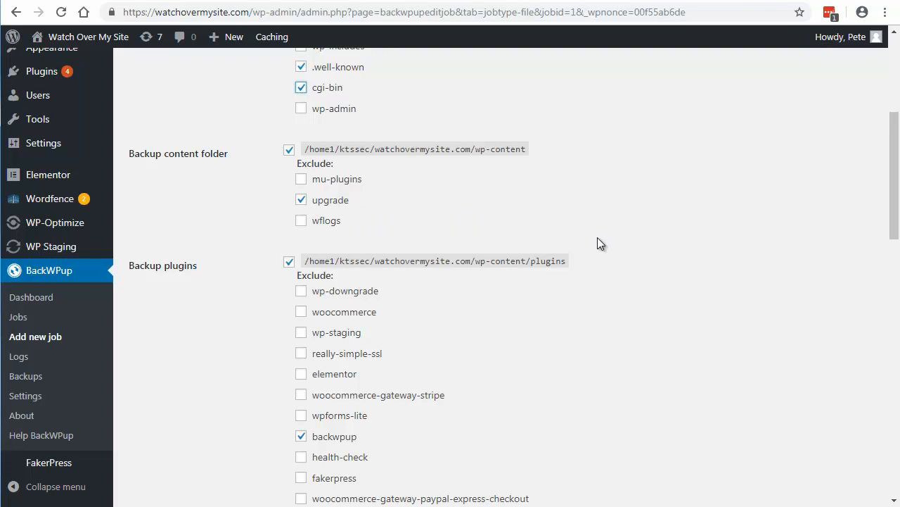
{"action": "scroll", "coordinate": [597, 237], "scroll_direction": "down", "scroll_amount": 2}
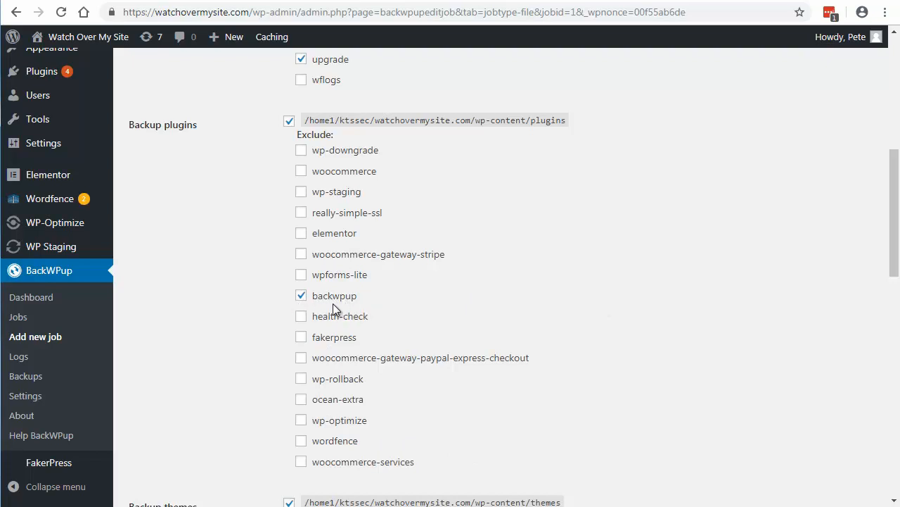
{"action": "scroll", "coordinate": [568, 305], "scroll_direction": "down", "scroll_amount": 6}
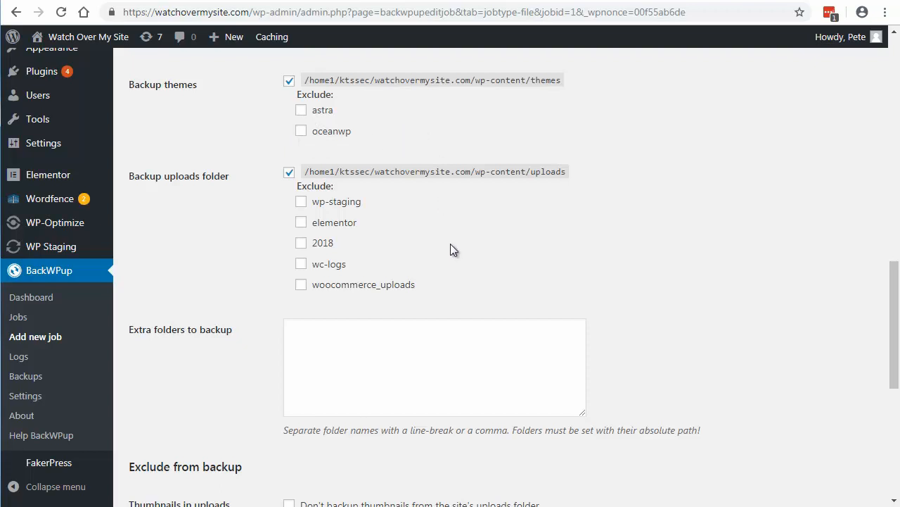
{"action": "scroll", "coordinate": [453, 249], "scroll_direction": "down", "scroll_amount": 1}
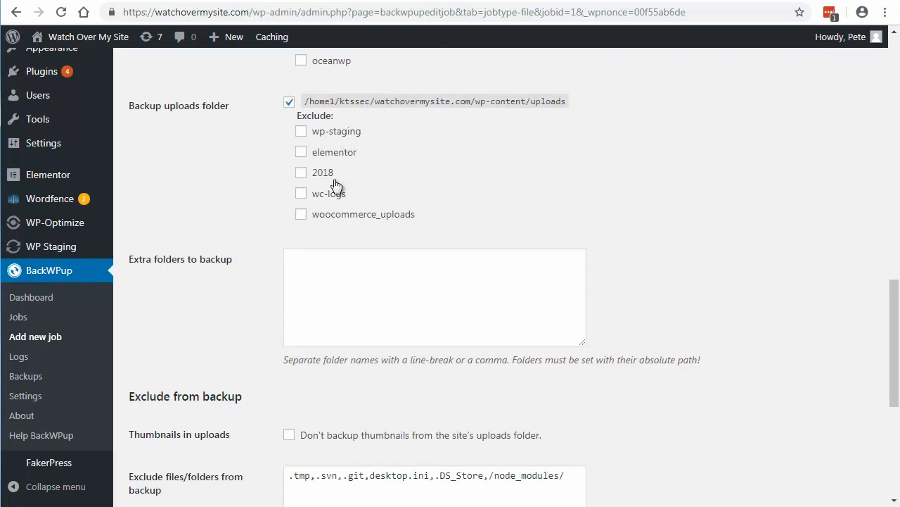
{"action": "scroll", "coordinate": [742, 254], "scroll_direction": "down", "scroll_amount": 2}
{"action": "scroll", "coordinate": [742, 252], "scroll_direction": "down", "scroll_amount": 3}
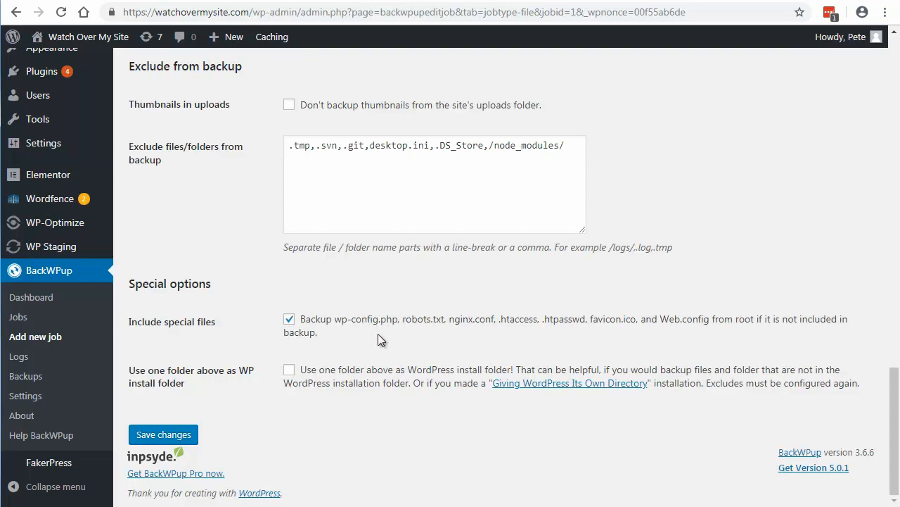
{"action": "left_click", "coordinate": [169, 434]}
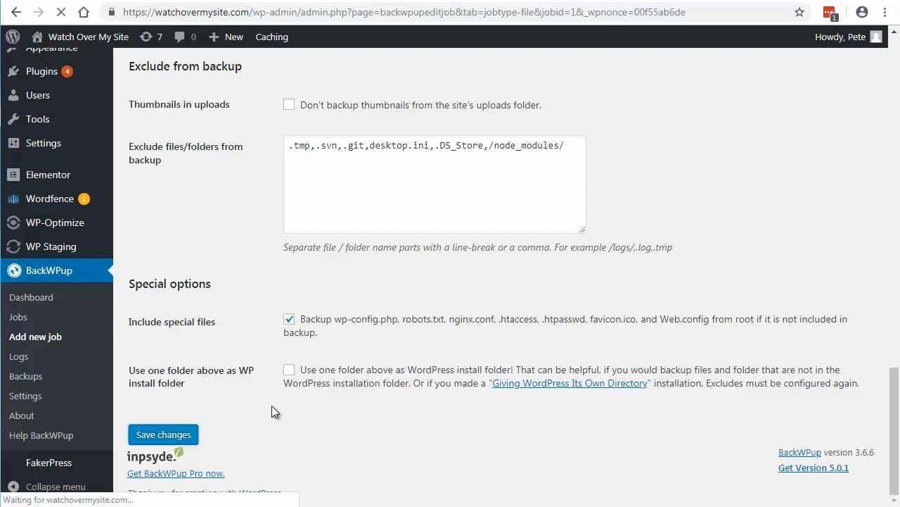
Step: Review the job's plugin list file settings and its database check options
{"action": "scroll", "coordinate": [272, 411], "scroll_direction": "up", "scroll_amount": 15}
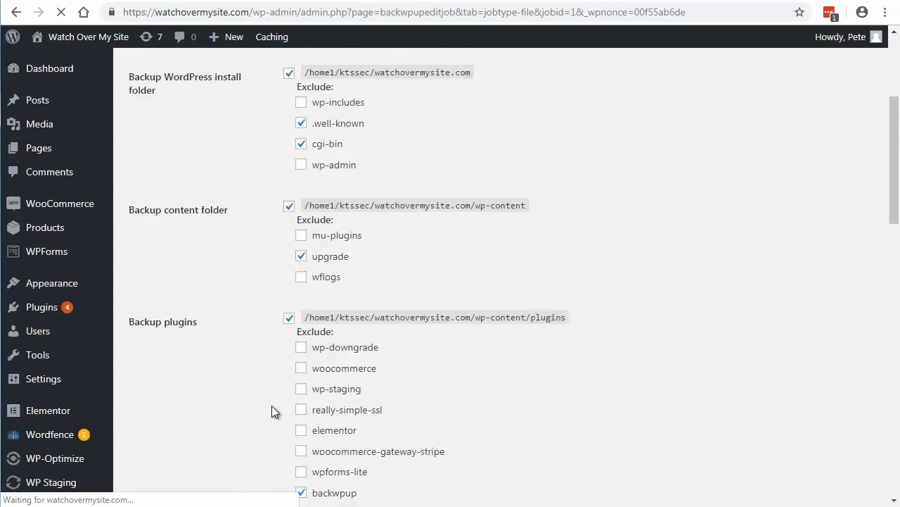
{"action": "left_click", "coordinate": [386, 270]}
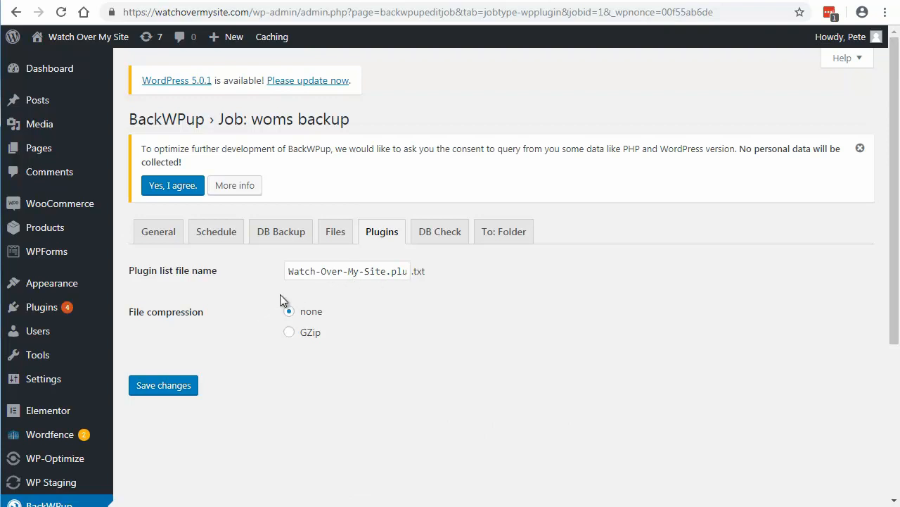
{"action": "left_click", "coordinate": [437, 235]}
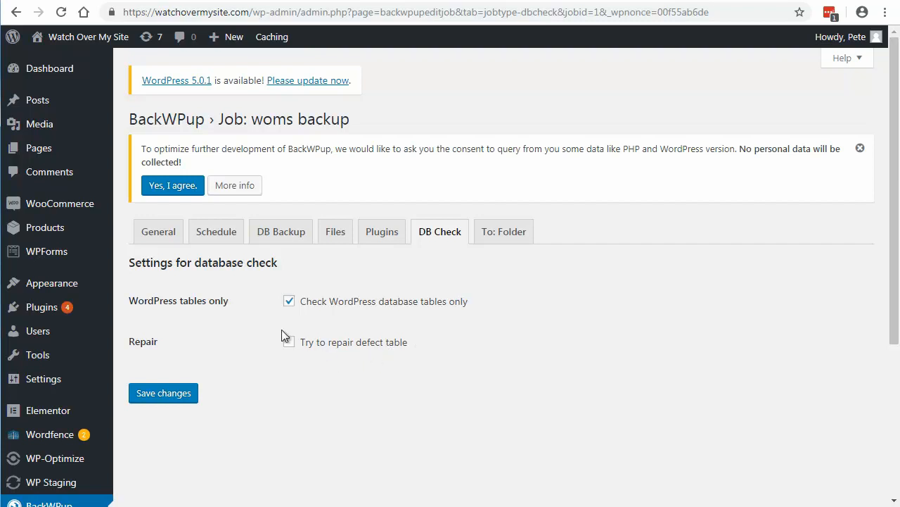
Step: Check the folder destination's storage path and number of files to keep, and save the destination settings
{"action": "left_click", "coordinate": [501, 232]}
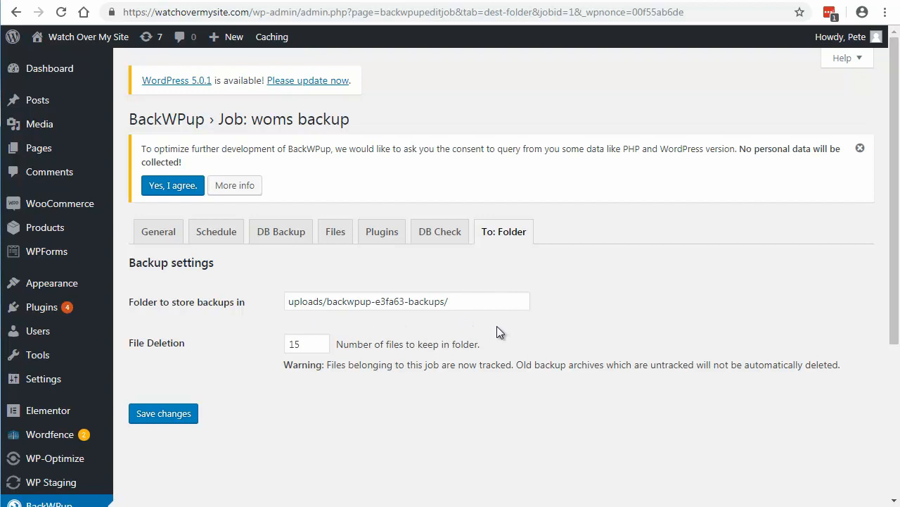
{"action": "left_click_drag", "start_coordinate": [301, 343], "coordinate": [287, 344]}
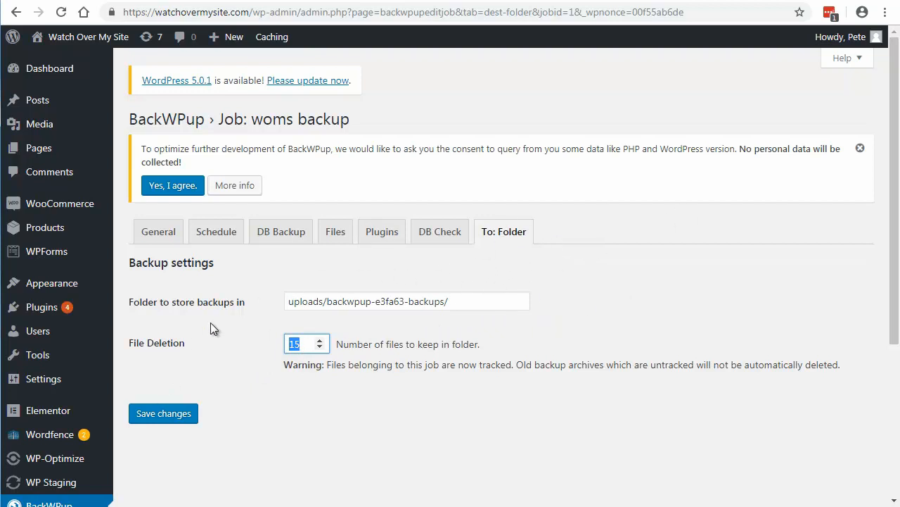
{"action": "left_click", "coordinate": [164, 414]}
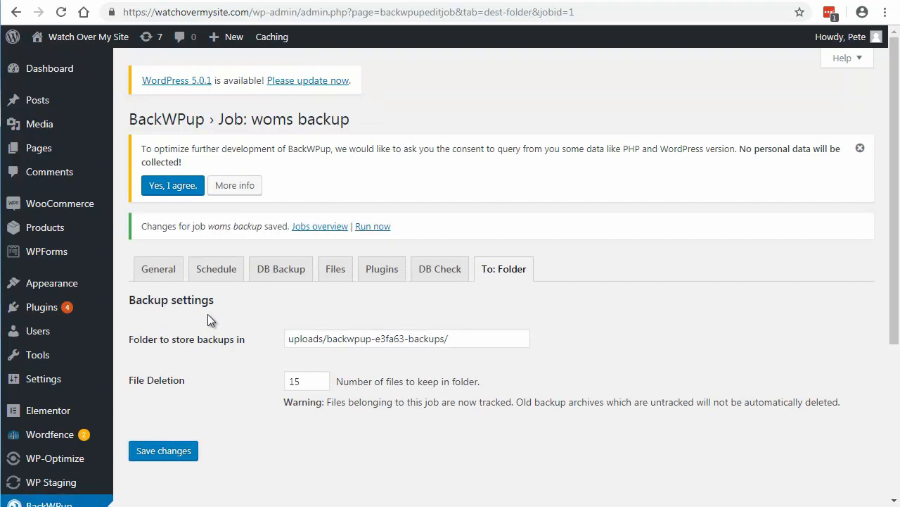
Step: Open the BackWPup jobs list and run the woms backup job immediately
{"action": "scroll", "coordinate": [208, 314], "scroll_direction": "down", "scroll_amount": 3}
{"action": "scroll", "coordinate": [207, 320], "scroll_direction": "down", "scroll_amount": 1}
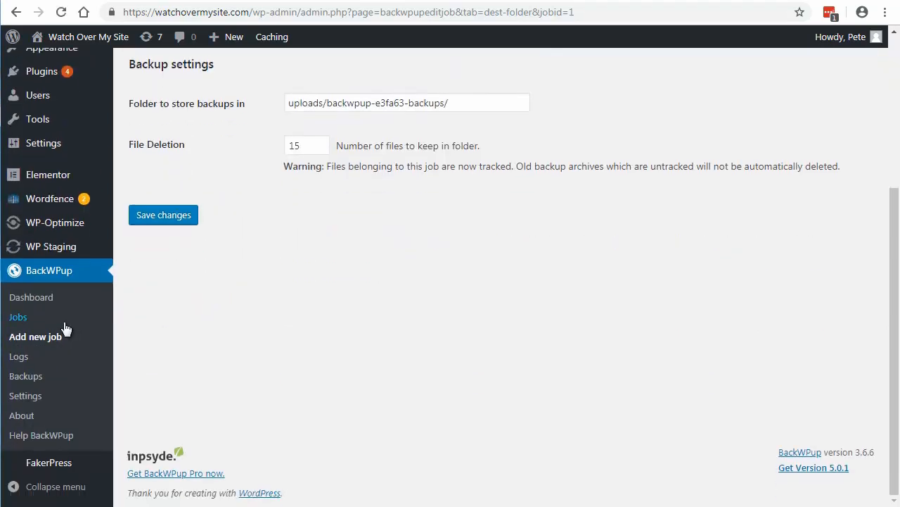
{"action": "left_click", "coordinate": [18, 319]}
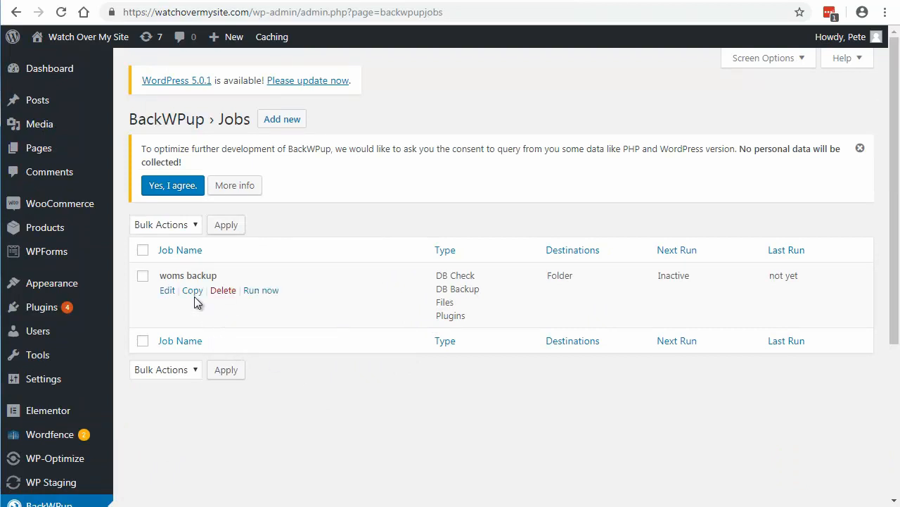
{"action": "left_click", "coordinate": [257, 292]}
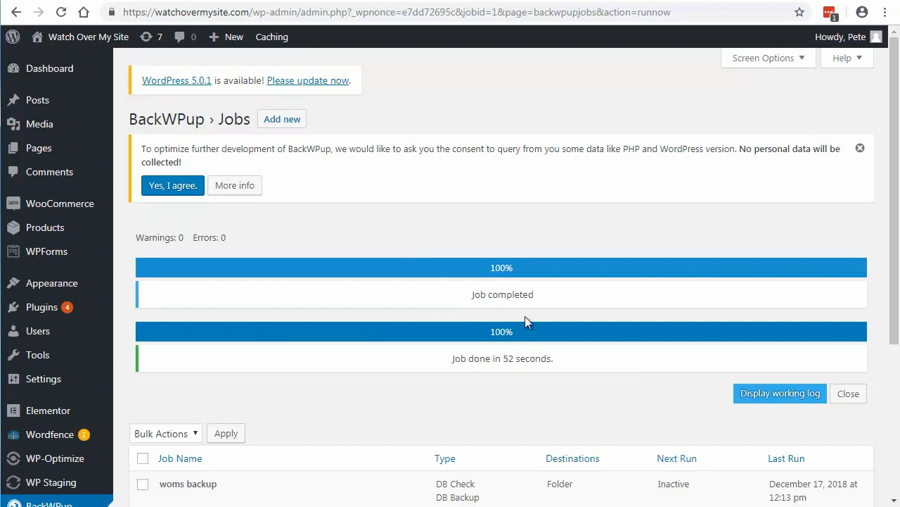
Step: Read the working log of the completed woms backup job and close it
{"action": "left_click", "coordinate": [771, 396]}
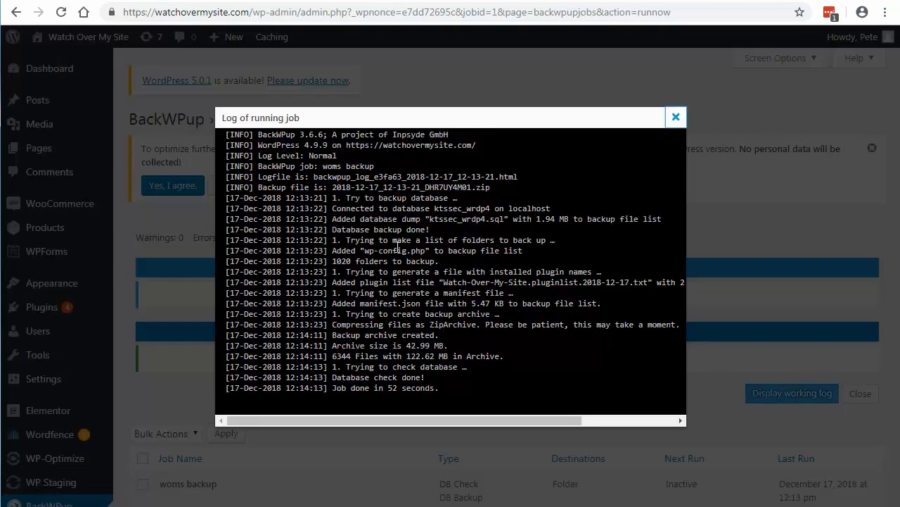
{"action": "left_click", "coordinate": [676, 117]}
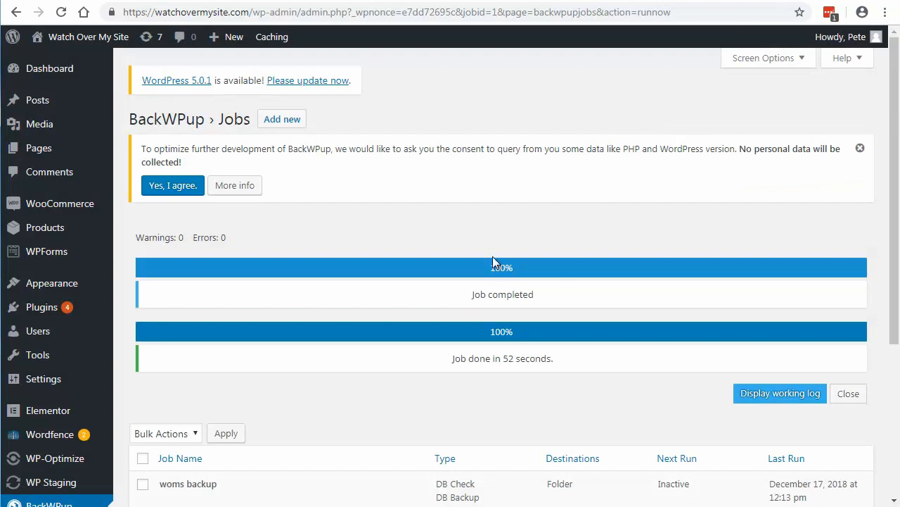
{"action": "scroll", "coordinate": [492, 262], "scroll_direction": "down", "scroll_amount": 1}
{"action": "scroll", "coordinate": [492, 256], "scroll_direction": "up", "scroll_amount": 1}
Step: Switch to the HostGator control panel, search its functions for "file", and open File Manager in a new browser tab
{"action": "left_click", "coordinate": [248, 1]}
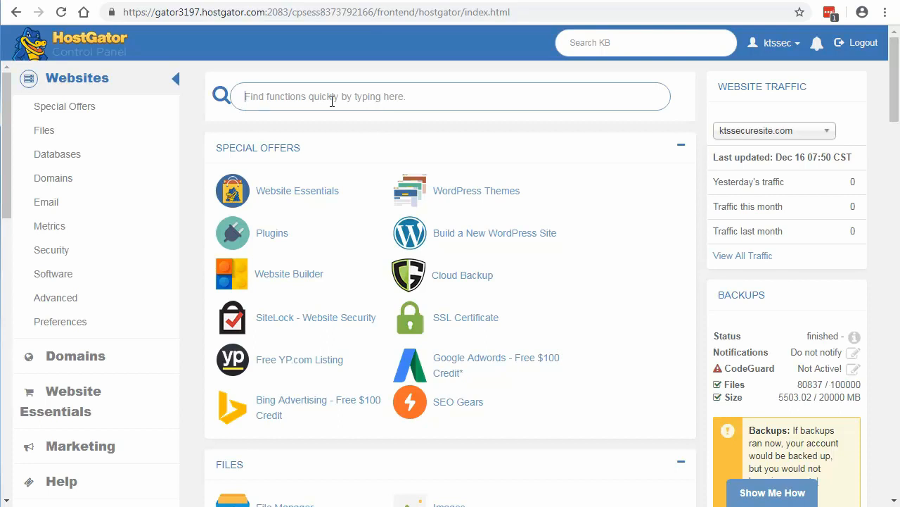
{"action": "type", "text": "file"}
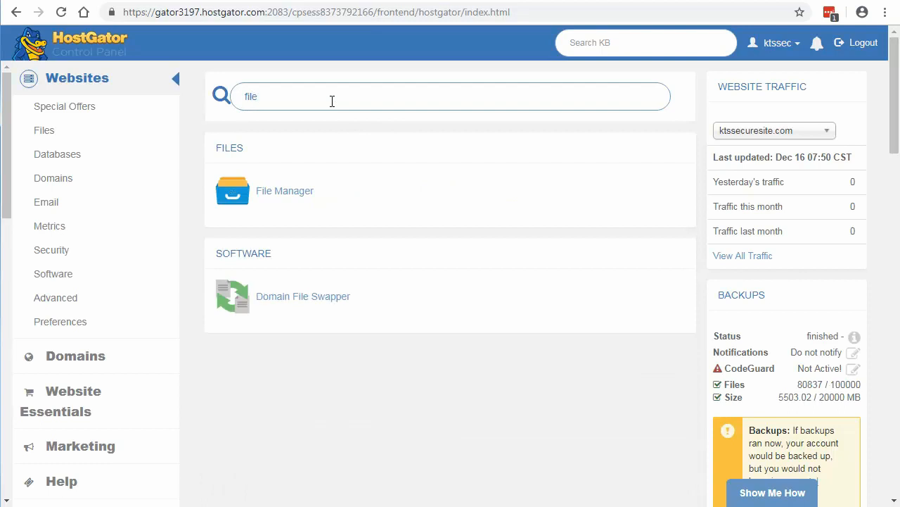
{"action": "right_click", "coordinate": [280, 191]}
{"action": "left_click", "coordinate": [307, 202]}
{"action": "left_click", "coordinate": [383, 0]}
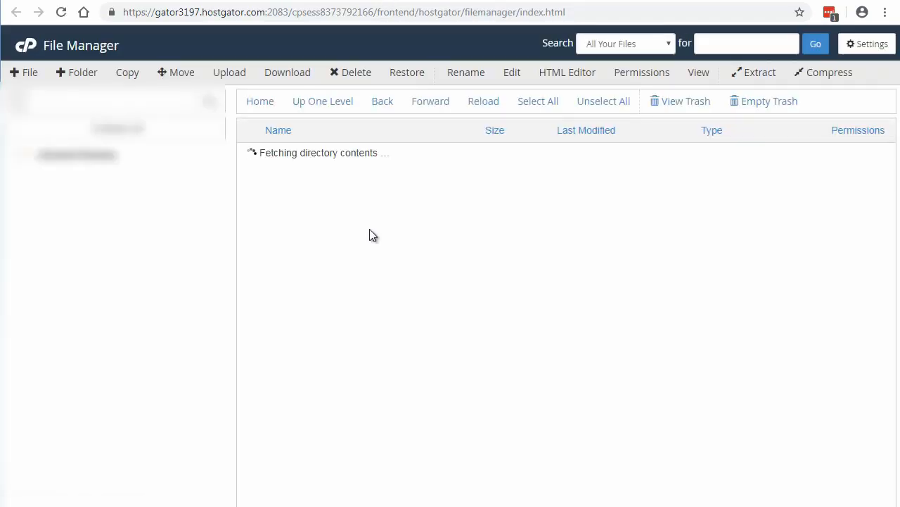
Step: Open the backwpup-e3fa63-backups folder inside wp-content/uploads of the watchovermysite.com site directory
{"action": "scroll", "coordinate": [166, 337], "scroll_direction": "down", "scroll_amount": 3}
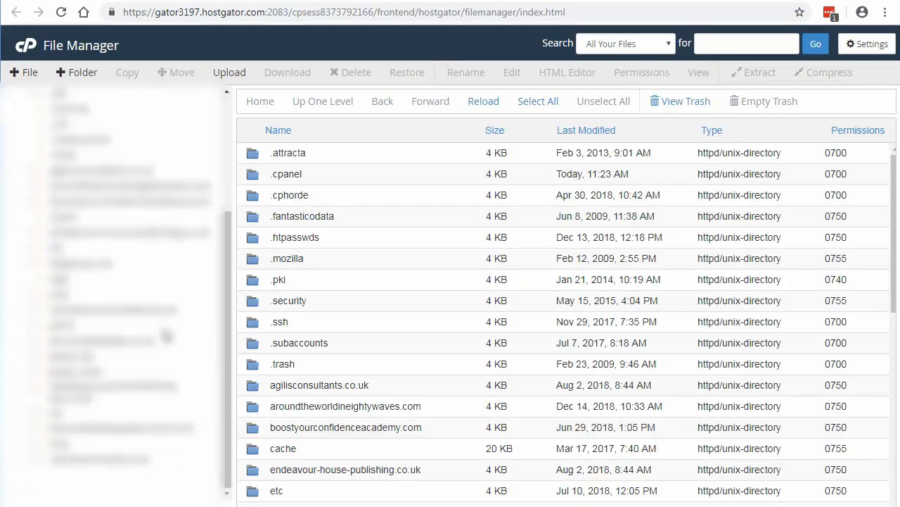
{"action": "left_click", "coordinate": [107, 459]}
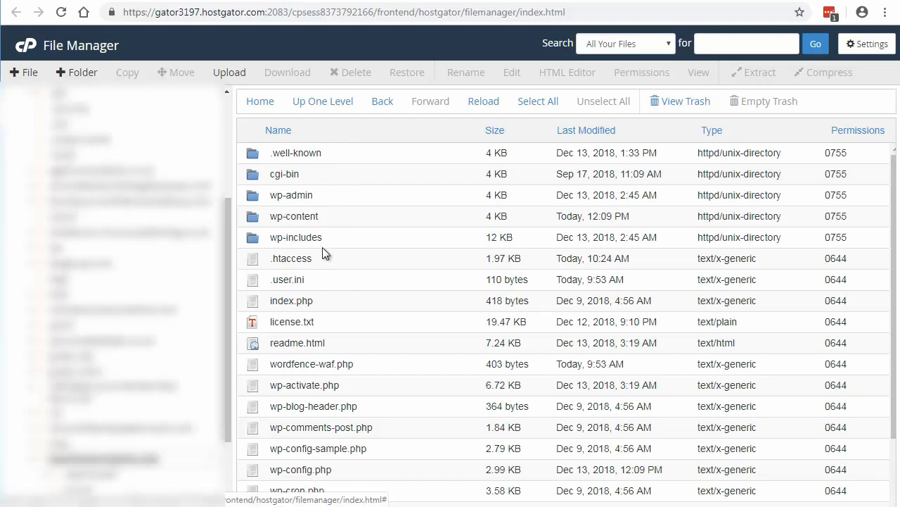
{"action": "double_click", "coordinate": [256, 216]}
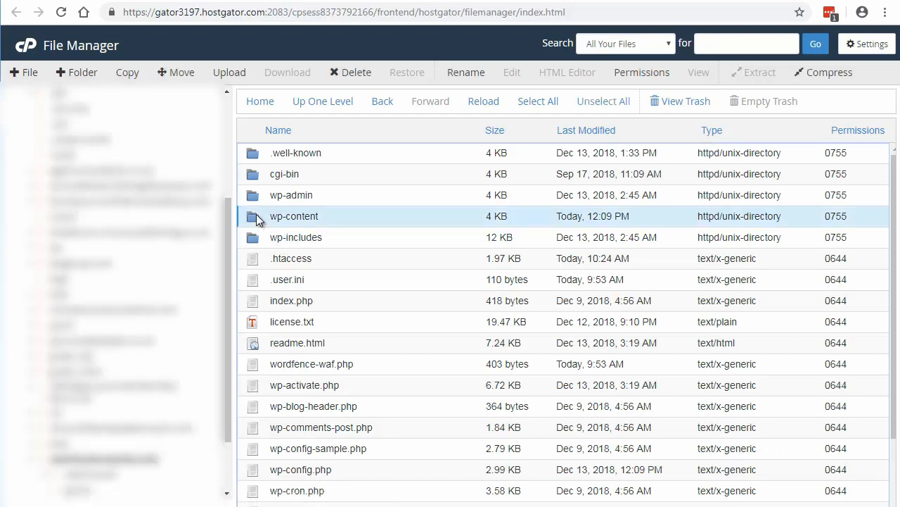
{"action": "double_click", "coordinate": [257, 237]}
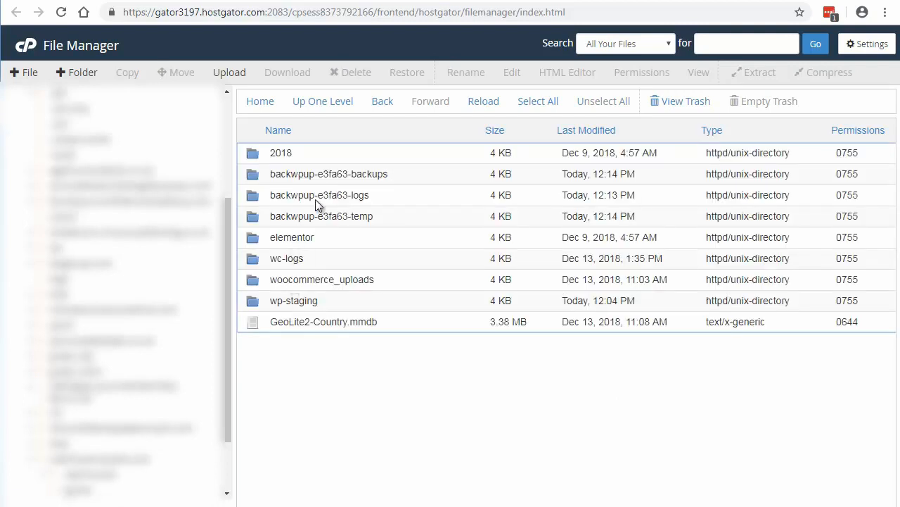
{"action": "double_click", "coordinate": [260, 175]}
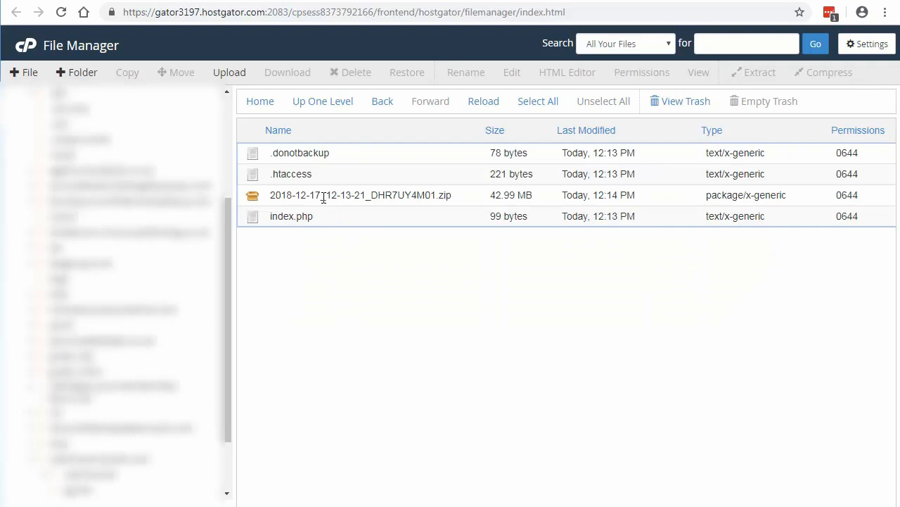
Step: Download the backup archive 2018-12-17_12-13-21_DHR7UY4M01.zip and check the downloaded file on the desktop
{"action": "left_click", "coordinate": [254, 195]}
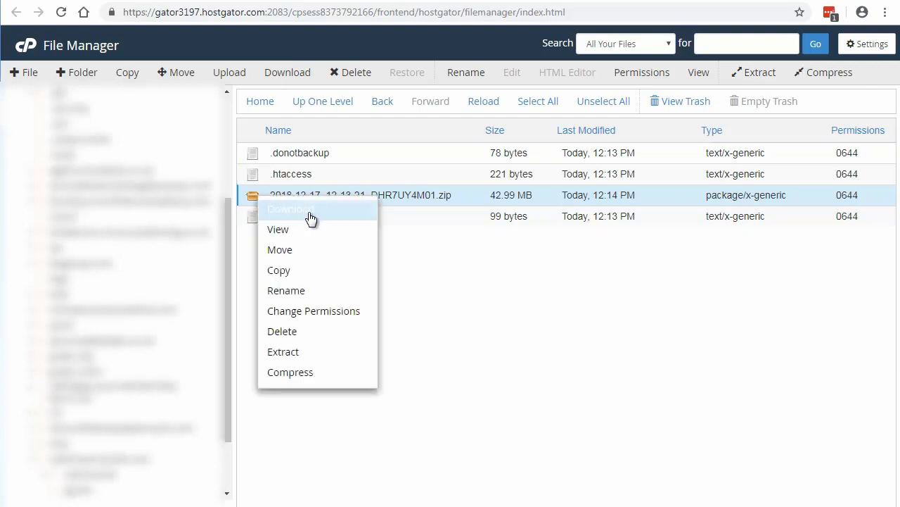
{"action": "left_click", "coordinate": [312, 215]}
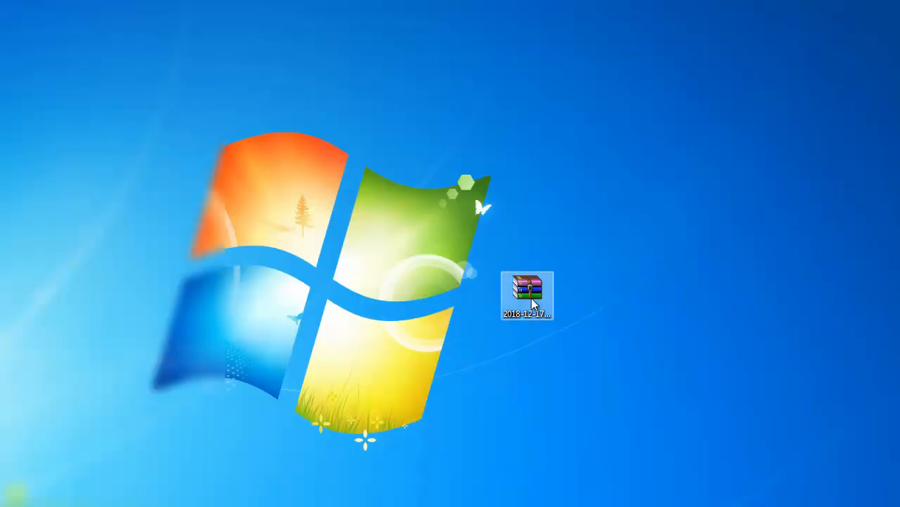
{"action": "left_click", "coordinate": [531, 301]}
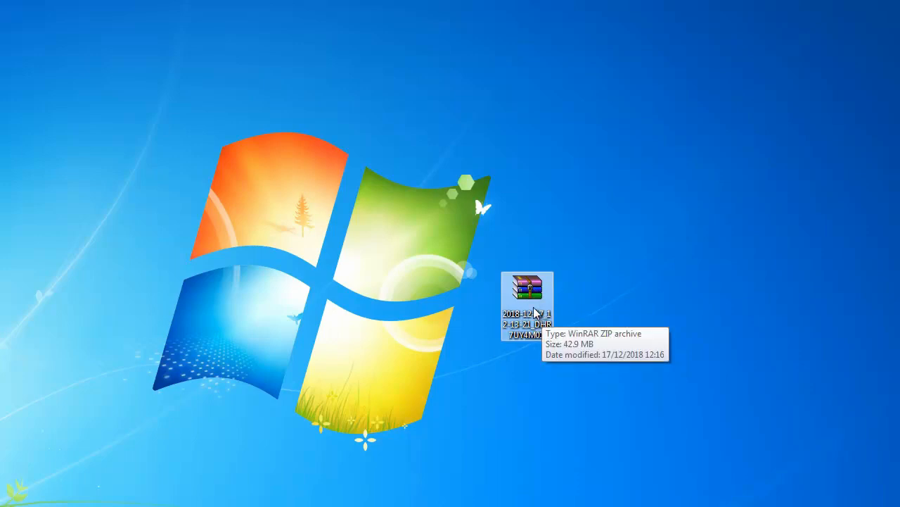
{"action": "right_click", "coordinate": [534, 313]}
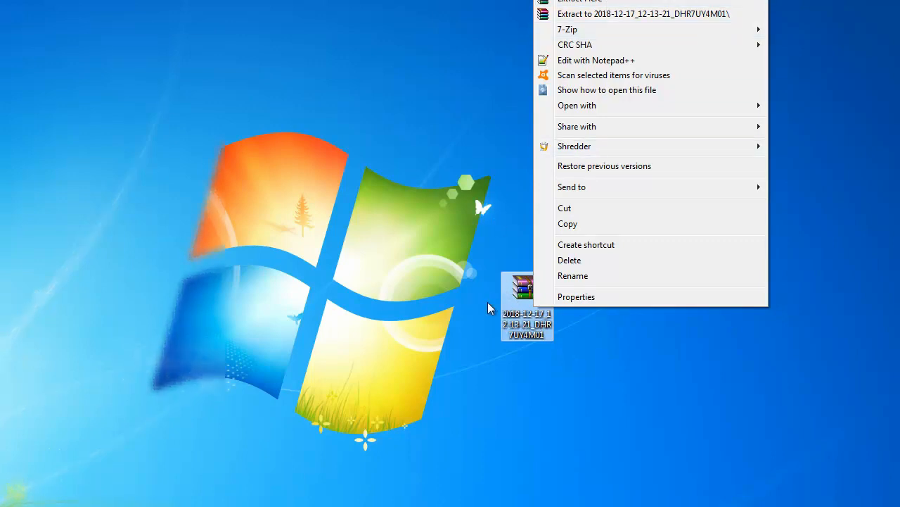
{"action": "left_click", "coordinate": [483, 53]}
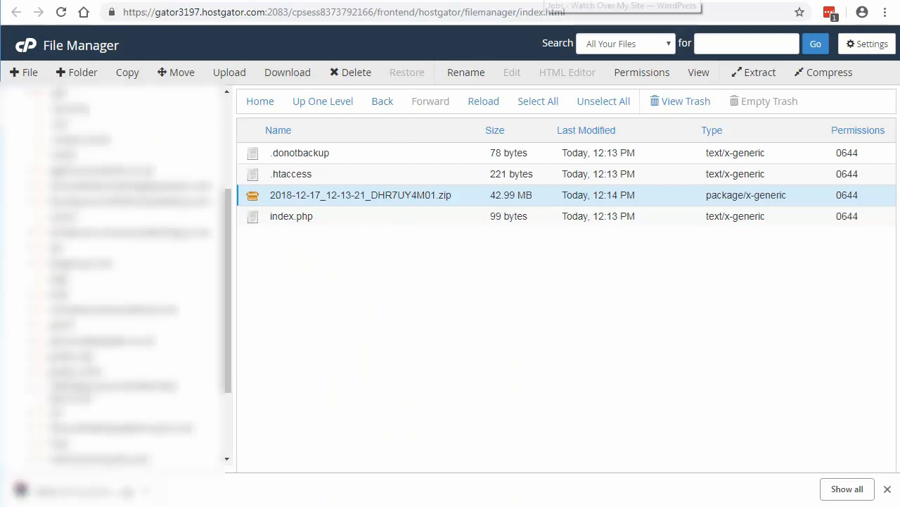
Step: Switch back to the WordPress admin of Watch Over My Site and open the WP Staging settings
{"action": "left_click", "coordinate": [556, 2]}
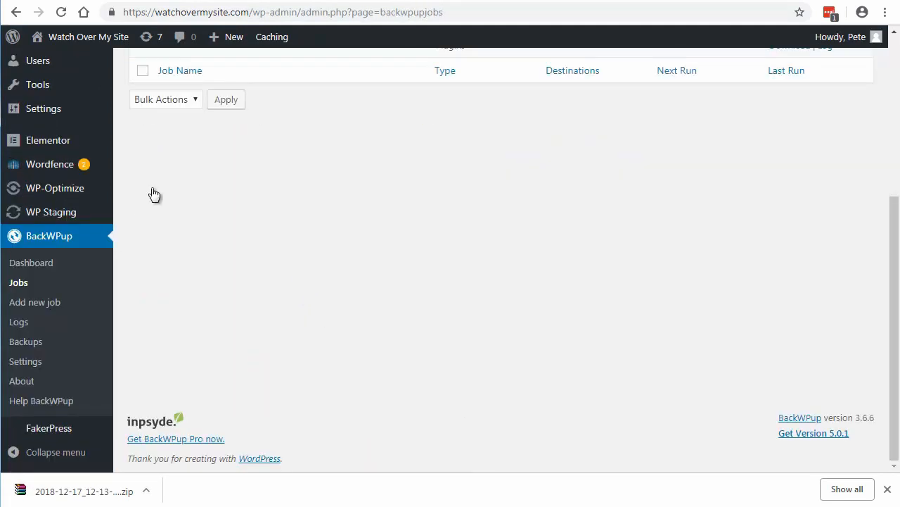
{"action": "mouse_move", "coordinate": [41, 215]}
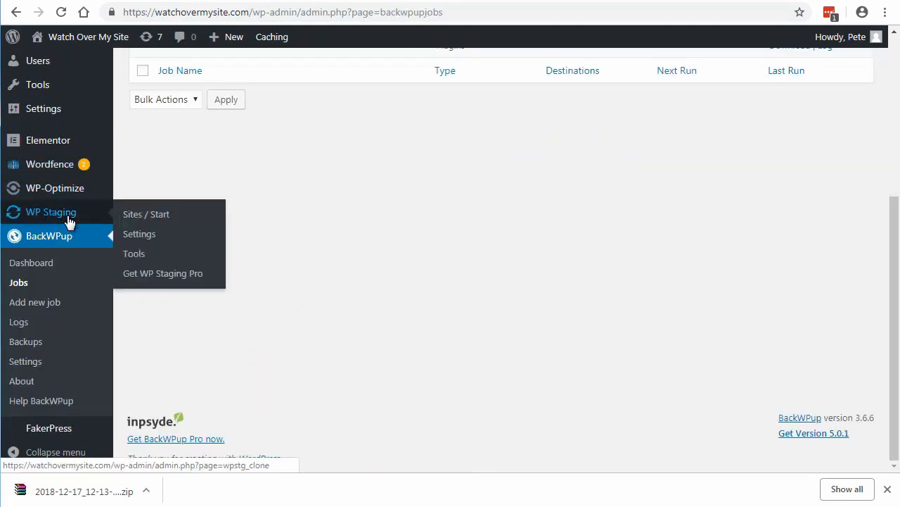
{"action": "left_click", "coordinate": [140, 237]}
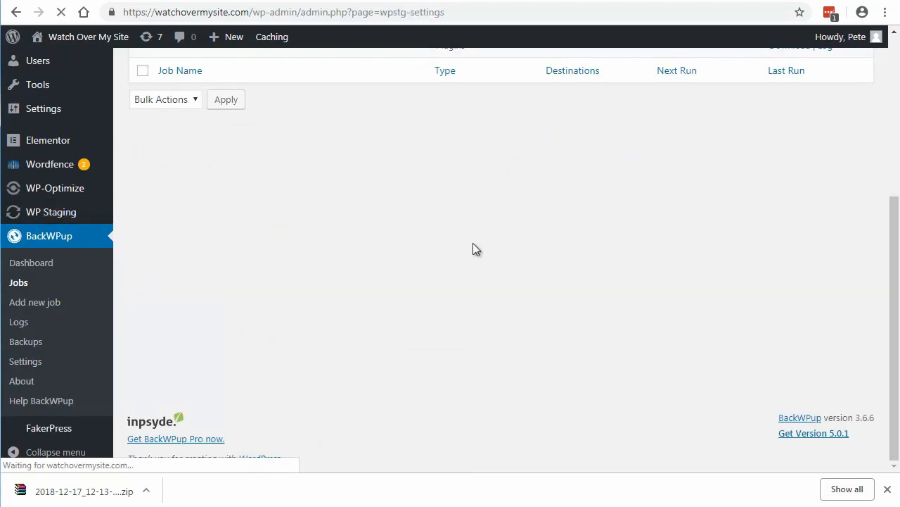
Step: Review the WP Staging general settings, from the database and file copy limits down to Optimizer and Check Directory Size
{"action": "scroll", "coordinate": [484, 285], "scroll_direction": "down", "scroll_amount": 3}
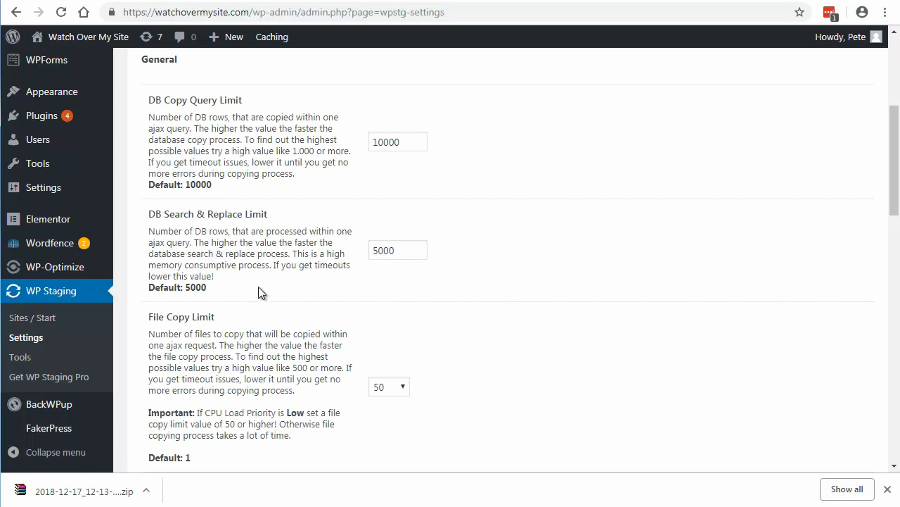
{"action": "scroll", "coordinate": [258, 286], "scroll_direction": "down", "scroll_amount": 1}
{"action": "scroll", "coordinate": [258, 286], "scroll_direction": "up", "scroll_amount": 1}
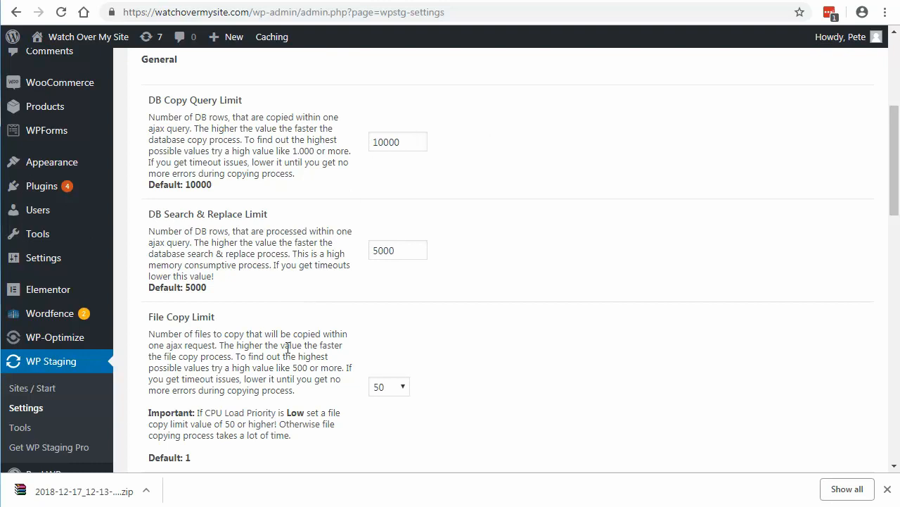
{"action": "scroll", "coordinate": [291, 349], "scroll_direction": "down", "scroll_amount": 2}
{"action": "scroll", "coordinate": [287, 352], "scroll_direction": "down", "scroll_amount": 2}
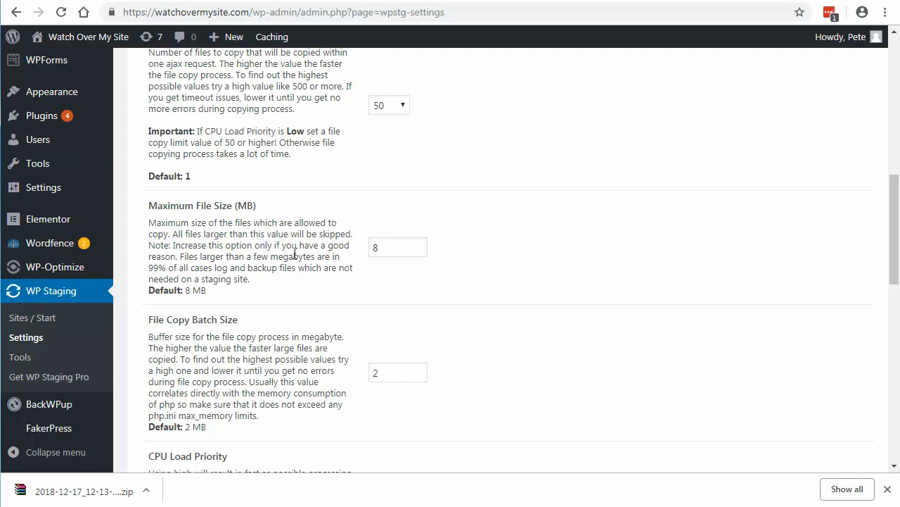
{"action": "scroll", "coordinate": [287, 303], "scroll_direction": "down", "scroll_amount": 2}
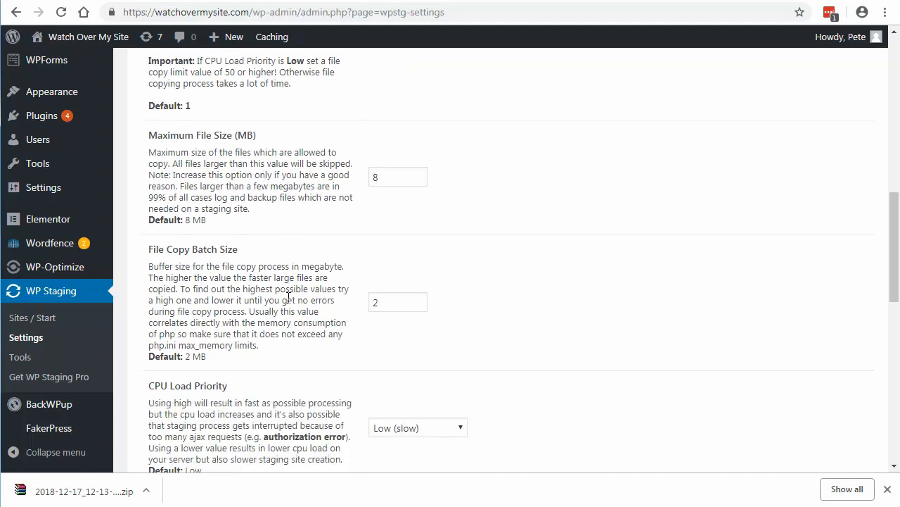
{"action": "scroll", "coordinate": [287, 302], "scroll_direction": "down", "scroll_amount": 3}
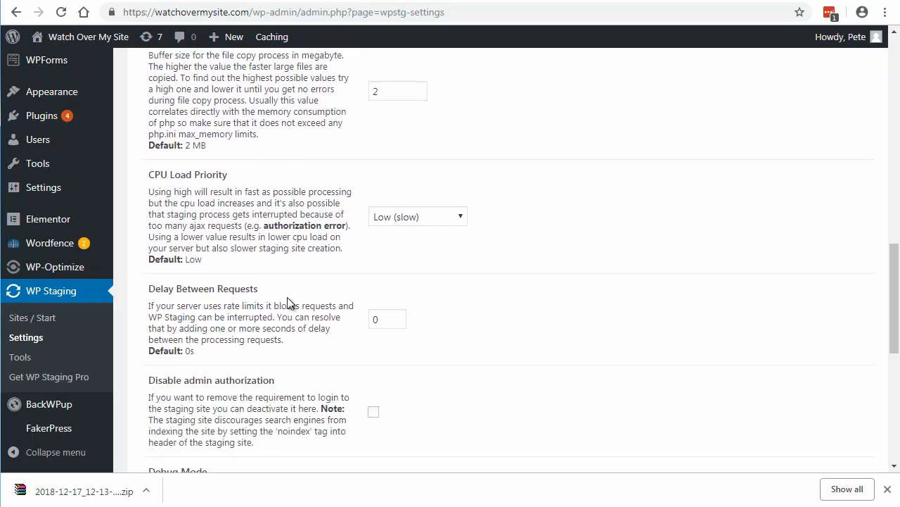
{"action": "scroll", "coordinate": [304, 228], "scroll_direction": "down", "scroll_amount": 1}
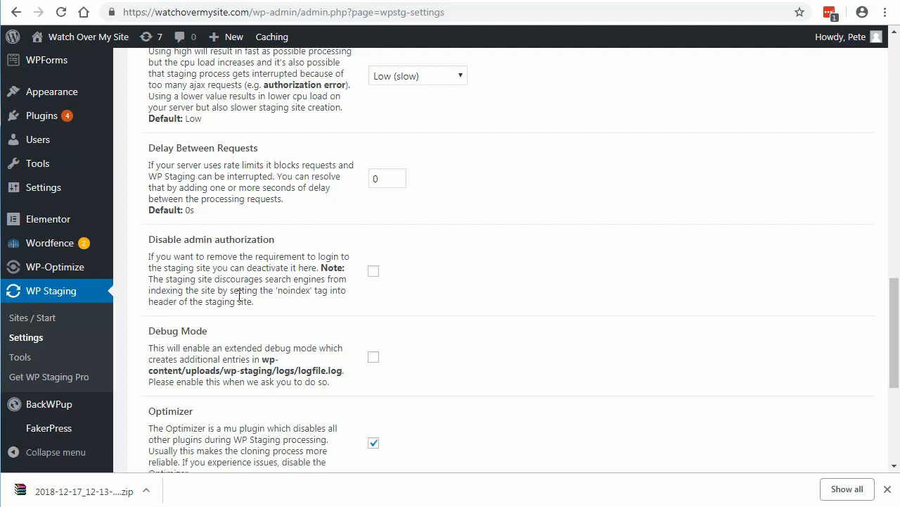
{"action": "scroll", "coordinate": [250, 290], "scroll_direction": "down", "scroll_amount": 3}
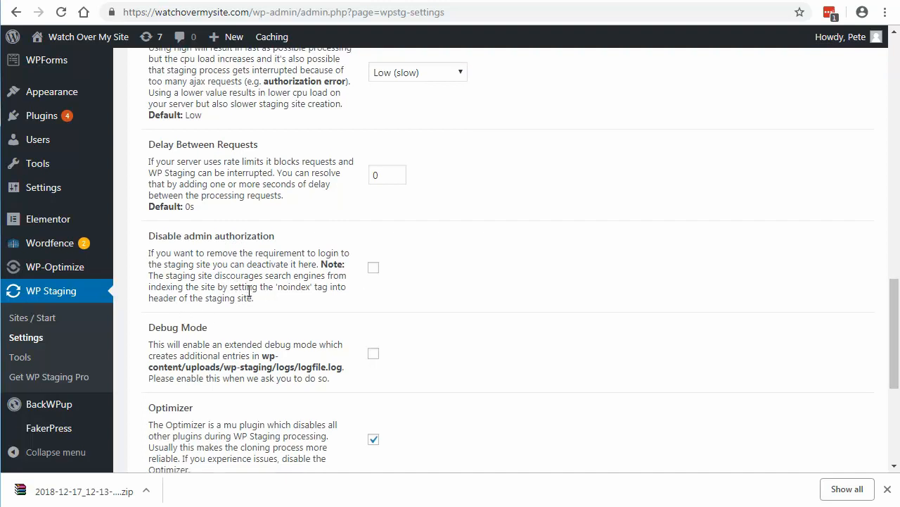
{"action": "scroll", "coordinate": [250, 294], "scroll_direction": "down", "scroll_amount": 1}
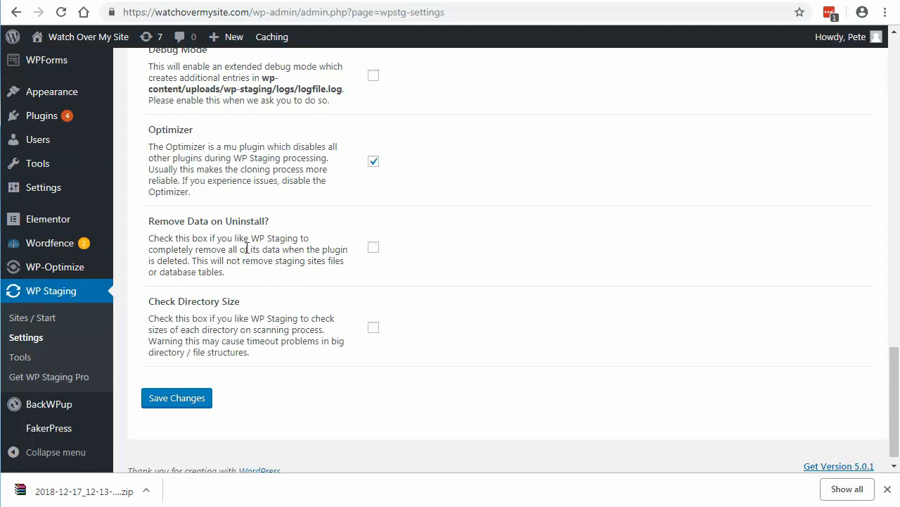
{"action": "scroll", "coordinate": [247, 248], "scroll_direction": "up", "scroll_amount": 12}
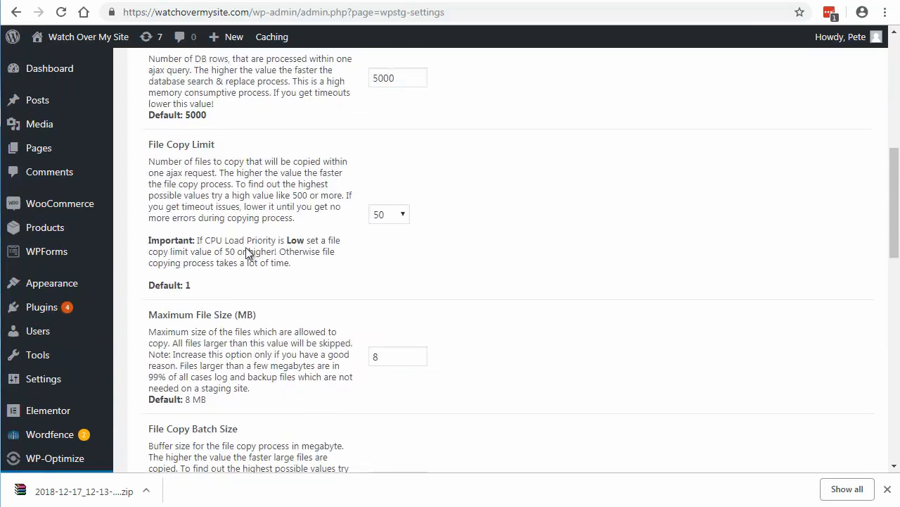
{"action": "scroll", "coordinate": [247, 253], "scroll_direction": "up", "scroll_amount": 8}
{"action": "scroll", "coordinate": [246, 247], "scroll_direction": "down", "scroll_amount": 9}
{"action": "scroll", "coordinate": [247, 249], "scroll_direction": "down", "scroll_amount": 4}
{"action": "scroll", "coordinate": [247, 254], "scroll_direction": "down", "scroll_amount": 5}
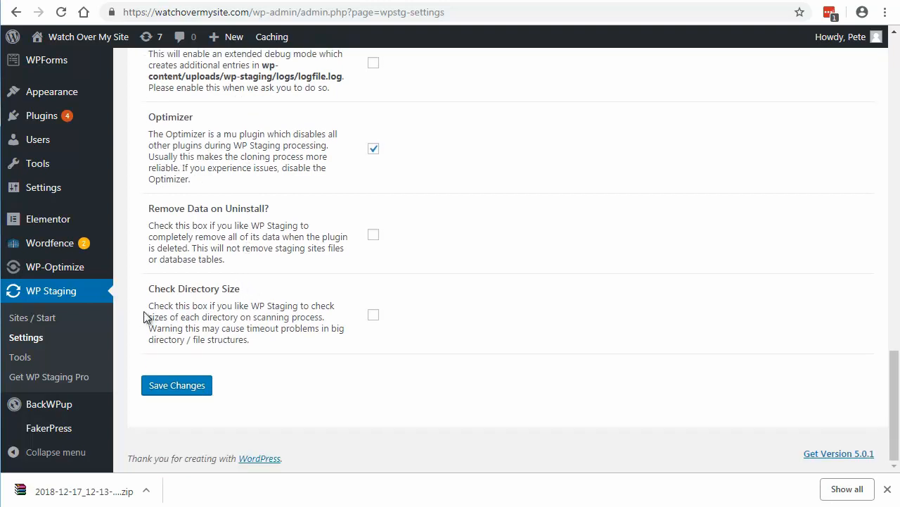
Step: Begin creating a new staging site in WP Staging and name it womscopy
{"action": "left_click", "coordinate": [45, 319]}
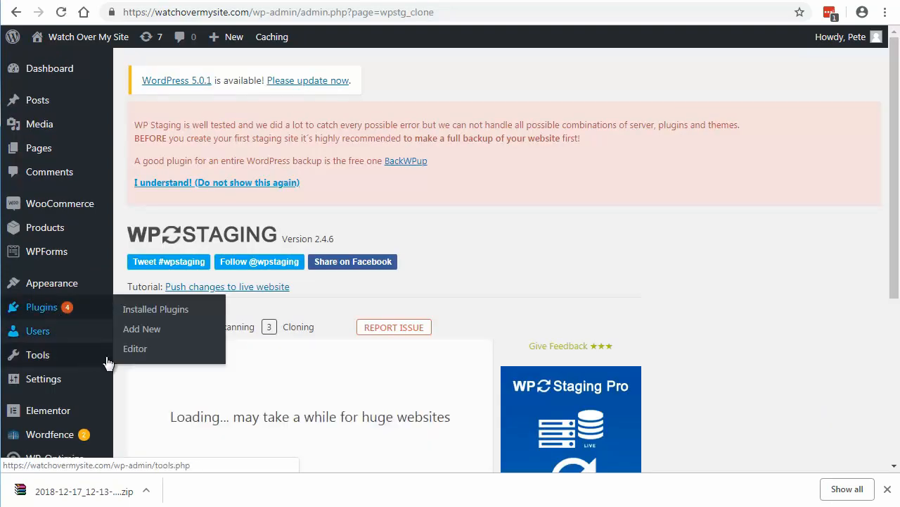
{"action": "scroll", "coordinate": [553, 227], "scroll_direction": "down", "scroll_amount": 2}
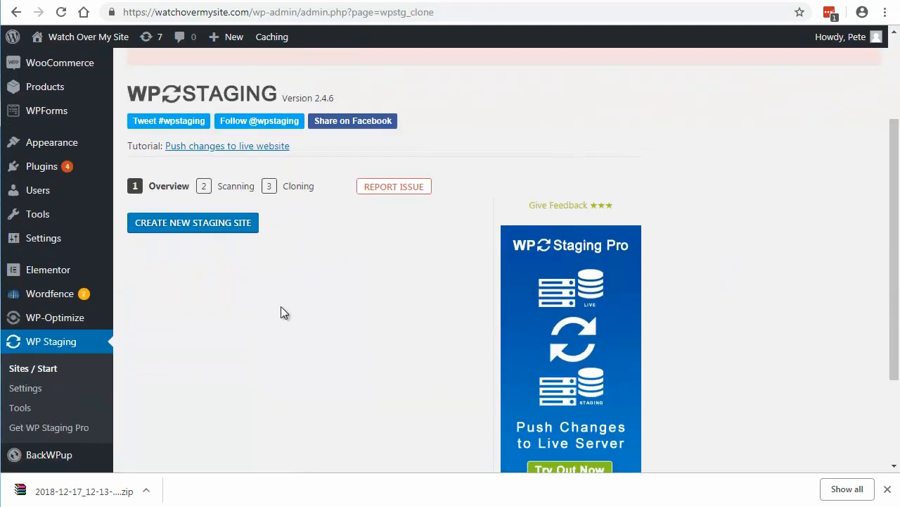
{"action": "left_click", "coordinate": [196, 225]}
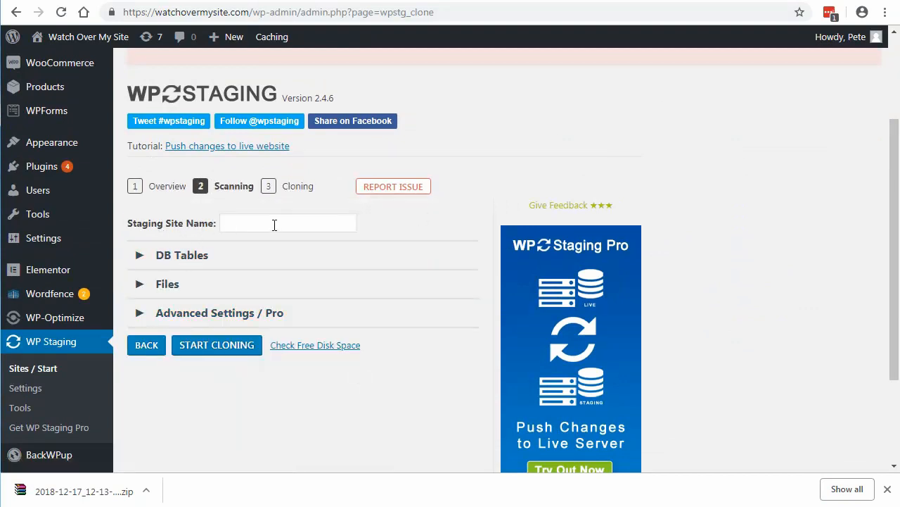
{"action": "left_click", "coordinate": [250, 225]}
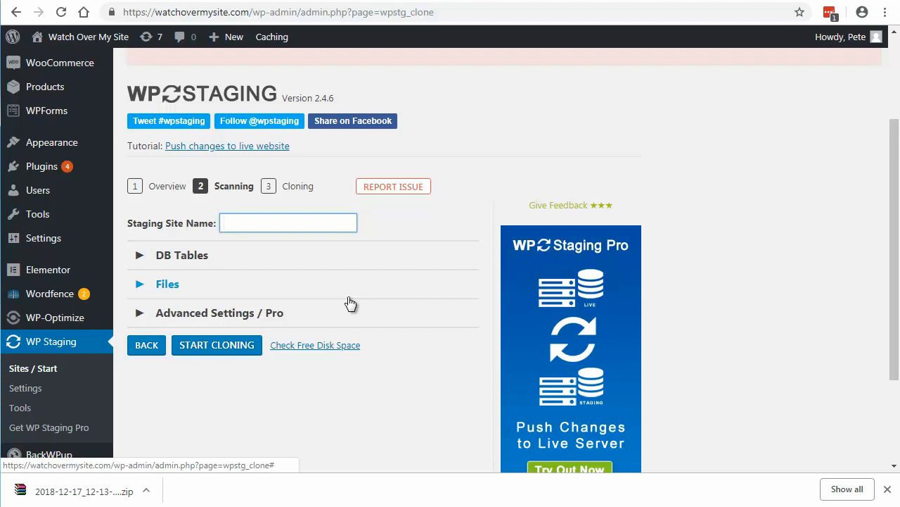
{"action": "type", "text": "womscopy"}
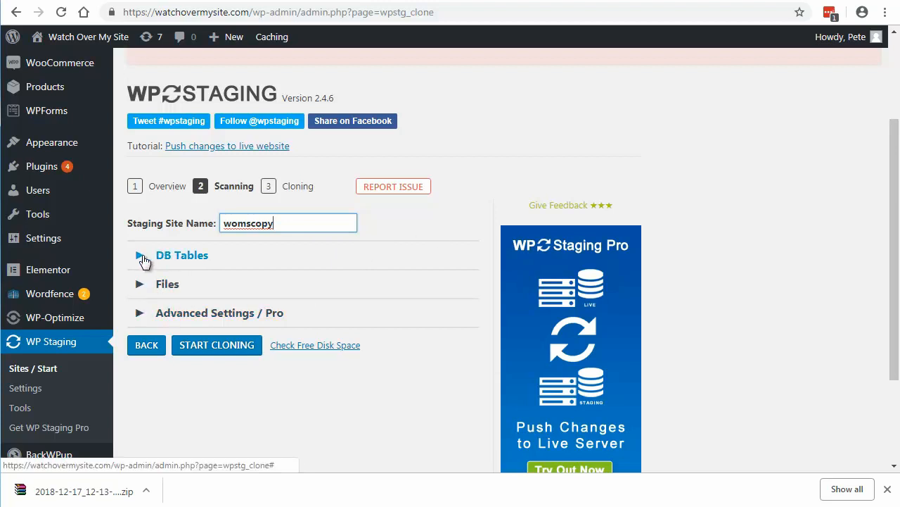
Step: Expand the DB Tables section, review the tables selected for copying, and collapse it again
{"action": "left_click", "coordinate": [191, 256]}
{"action": "scroll", "coordinate": [306, 295], "scroll_direction": "down", "scroll_amount": 2}
{"action": "scroll", "coordinate": [304, 360], "scroll_direction": "down", "scroll_amount": 2}
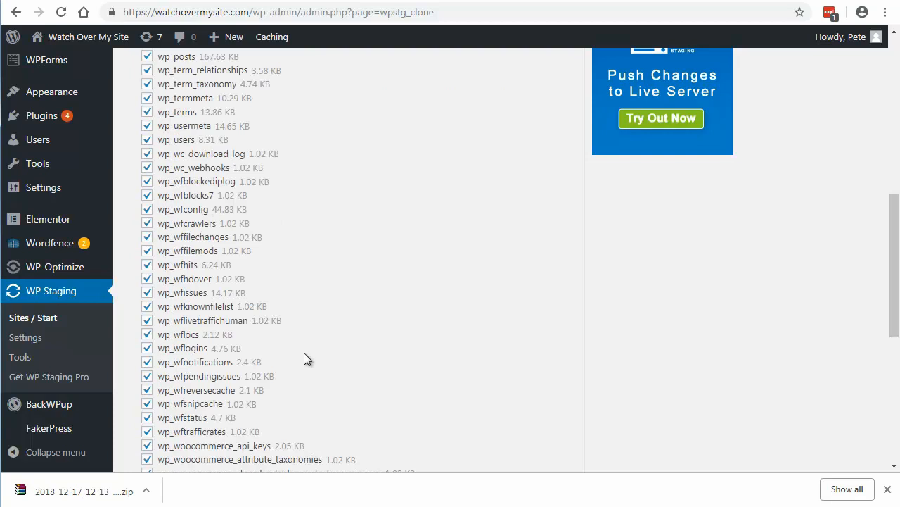
{"action": "scroll", "coordinate": [304, 360], "scroll_direction": "down", "scroll_amount": 5}
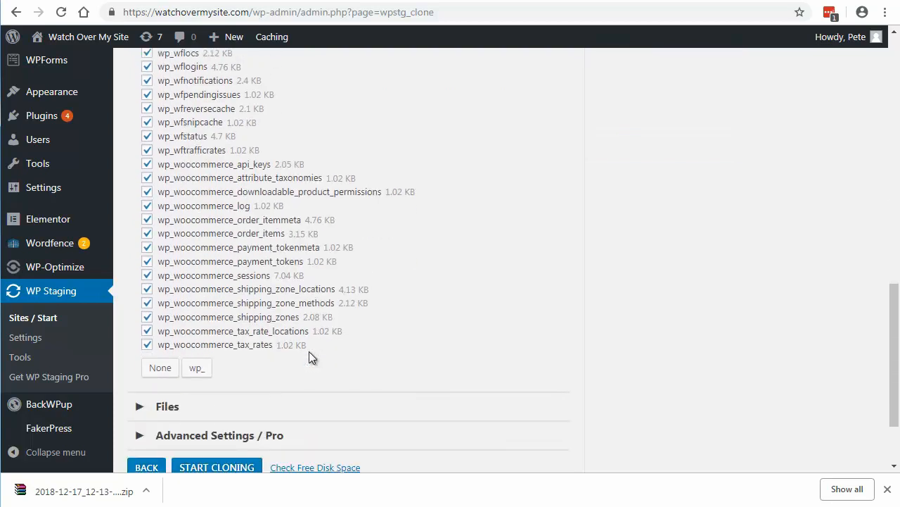
{"action": "scroll", "coordinate": [313, 366], "scroll_direction": "up", "scroll_amount": 10}
{"action": "scroll", "coordinate": [317, 378], "scroll_direction": "down", "scroll_amount": 5}
{"action": "scroll", "coordinate": [318, 378], "scroll_direction": "down", "scroll_amount": 2}
{"action": "scroll", "coordinate": [320, 378], "scroll_direction": "up", "scroll_amount": 8}
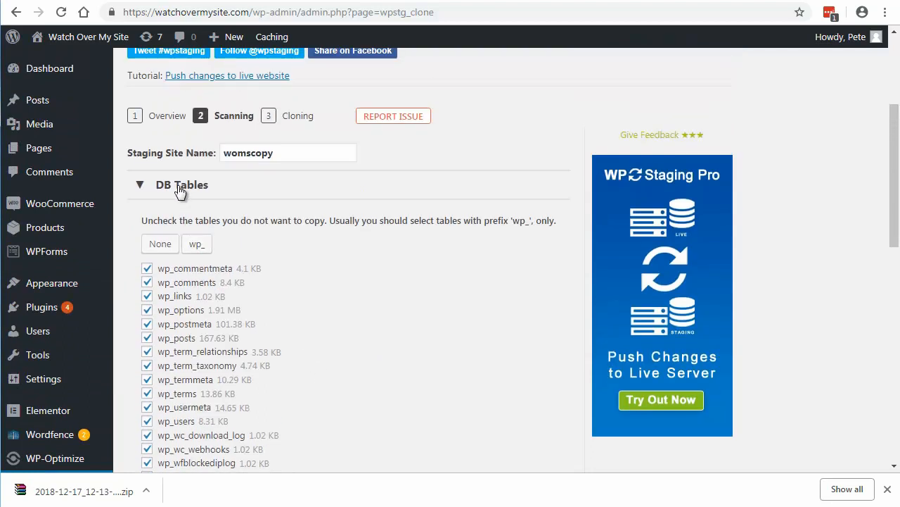
{"action": "left_click", "coordinate": [179, 186]}
Step: Expand the Files section, review the folders selected for copying and the extra directories option, and collapse it again
{"action": "left_click", "coordinate": [176, 216]}
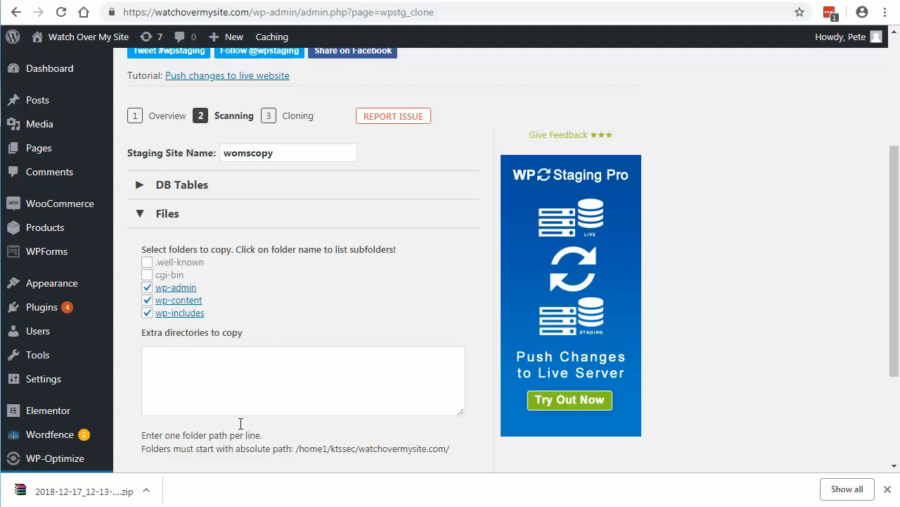
{"action": "scroll", "coordinate": [331, 324], "scroll_direction": "down", "scroll_amount": 2}
{"action": "scroll", "coordinate": [331, 324], "scroll_direction": "up", "scroll_amount": 3}
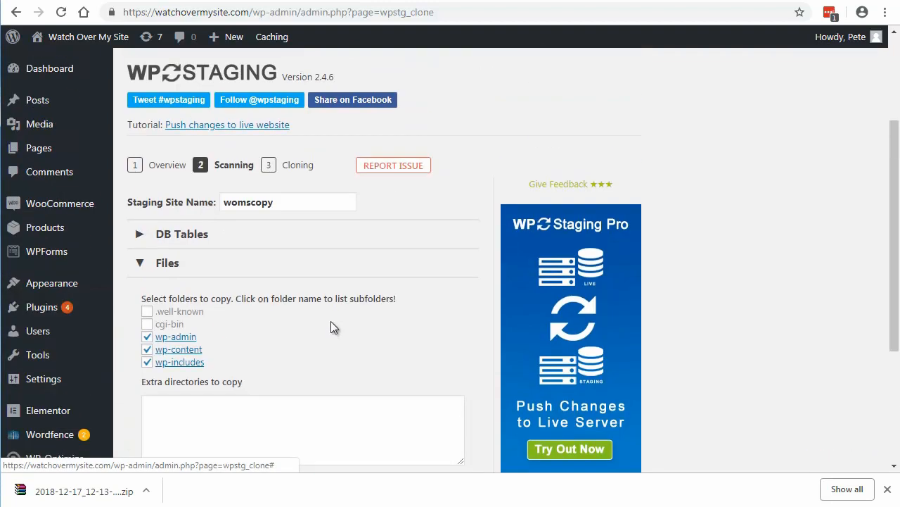
{"action": "left_click", "coordinate": [166, 262]}
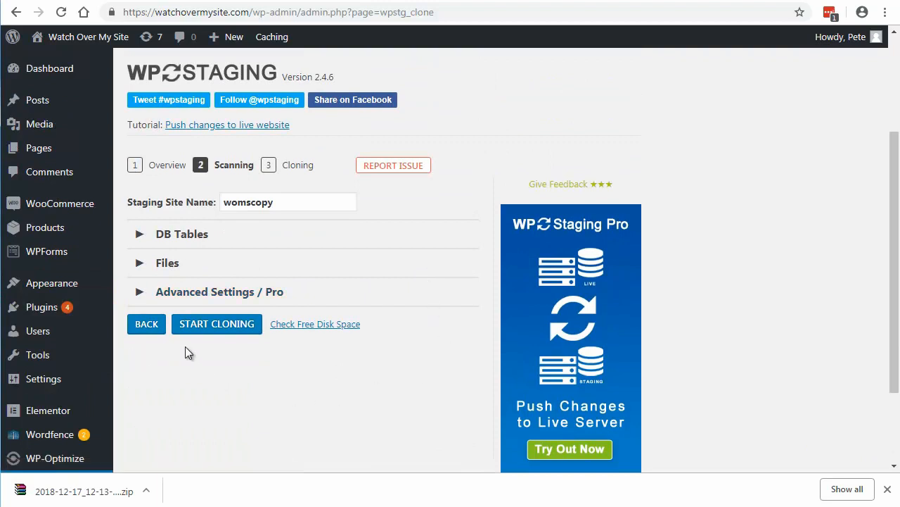
Step: Start cloning the live site into the womscopy staging site and let the process finish
{"action": "left_click", "coordinate": [208, 328]}
{"action": "scroll", "coordinate": [488, 290], "scroll_direction": "down", "scroll_amount": 1}
{"action": "scroll", "coordinate": [488, 290], "scroll_direction": "down", "scroll_amount": 3}
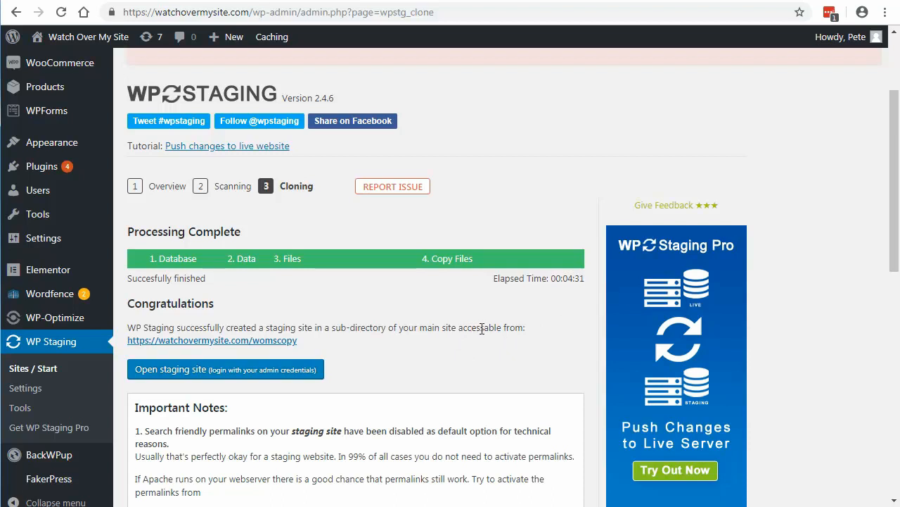
Step: Read the Important Notes and the cloning log for the finished staging site, and return to the staging site link
{"action": "scroll", "coordinate": [482, 329], "scroll_direction": "down", "scroll_amount": 4}
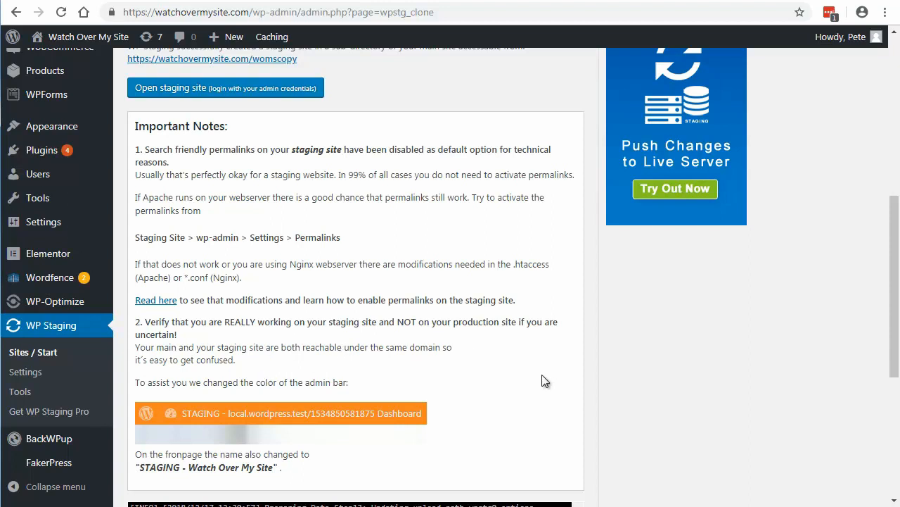
{"action": "scroll", "coordinate": [542, 374], "scroll_direction": "down", "scroll_amount": 4}
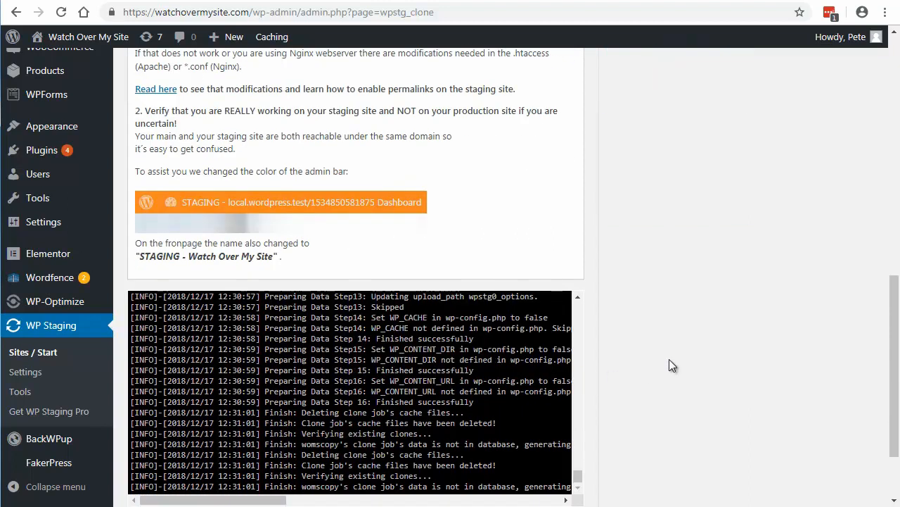
{"action": "scroll", "coordinate": [641, 366], "scroll_direction": "down", "scroll_amount": 1}
{"action": "scroll", "coordinate": [669, 365], "scroll_direction": "down", "scroll_amount": 1}
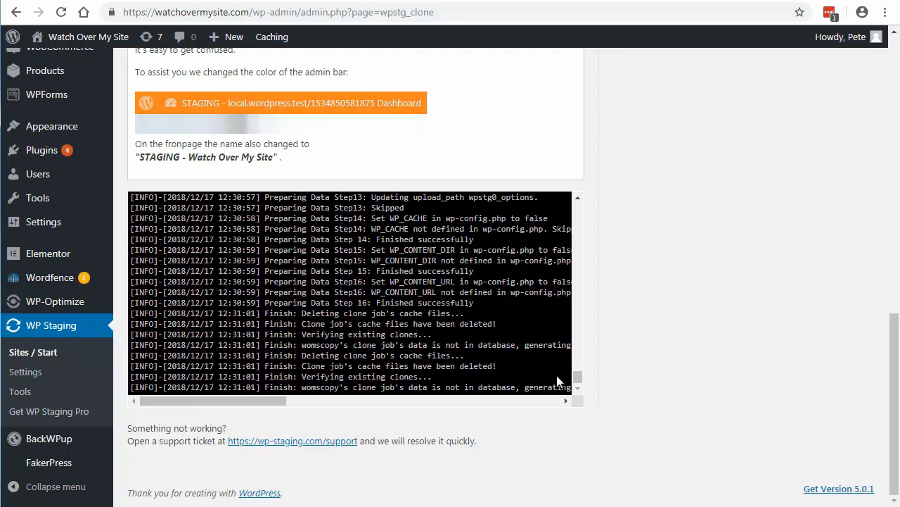
{"action": "left_click_drag", "start_coordinate": [577, 376], "coordinate": [593, 416]}
{"action": "scroll", "coordinate": [733, 355], "scroll_direction": "up", "scroll_amount": 7}
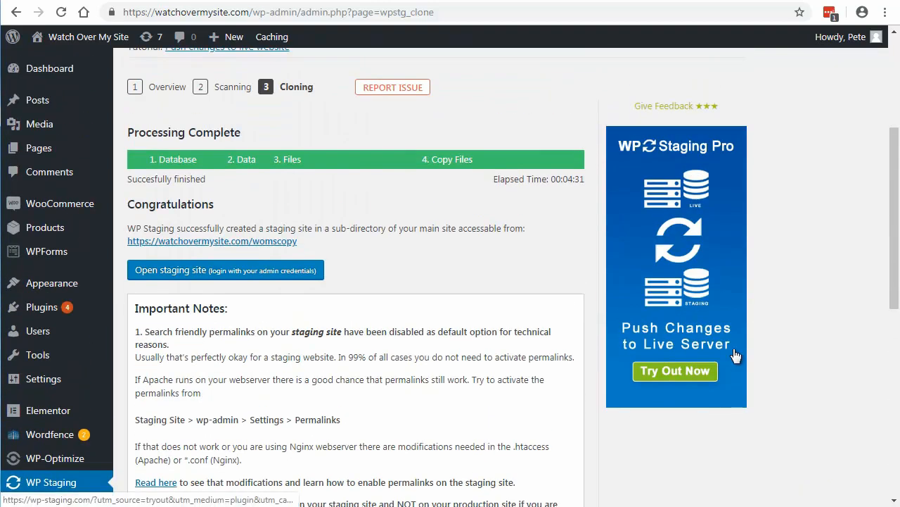
{"action": "scroll", "coordinate": [734, 355], "scroll_direction": "up", "scroll_amount": 1}
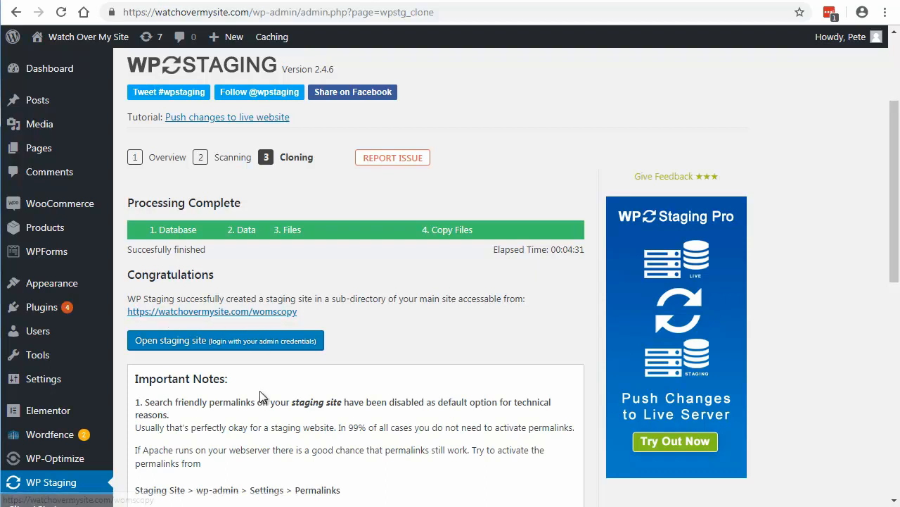
Step: Open the womscopy staging site and log in with the prefilled admin credentials
{"action": "left_click", "coordinate": [227, 342]}
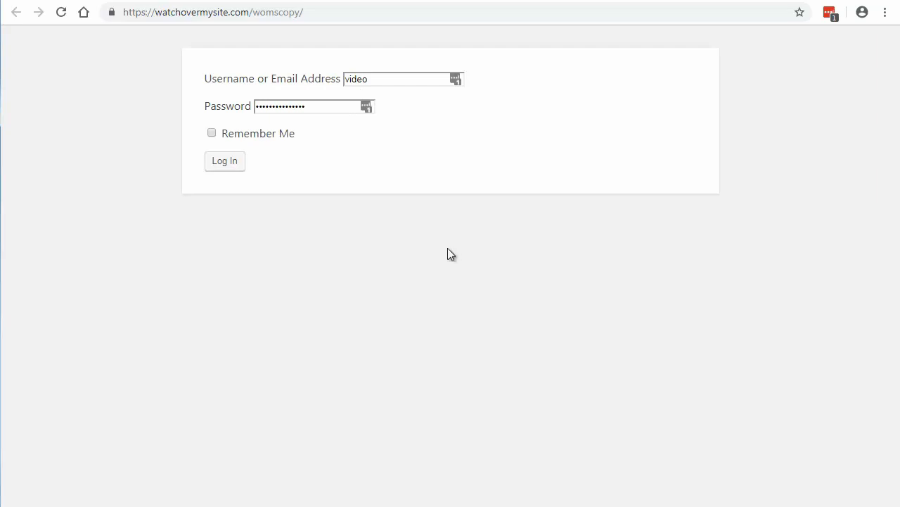
{"action": "left_click", "coordinate": [226, 167]}
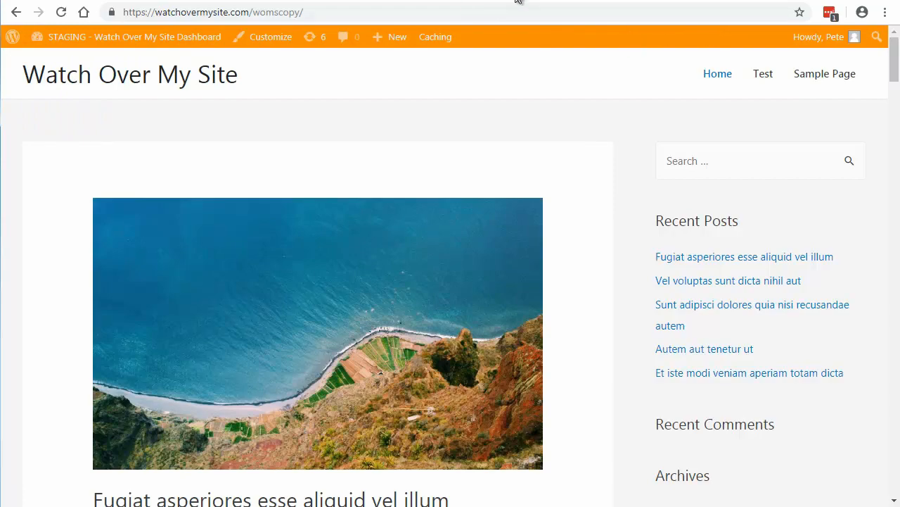
Step: Compare the staging site's front page and admin bar with the live site's admin, ending on the staging front page
{"action": "left_click", "coordinate": [457, 1]}
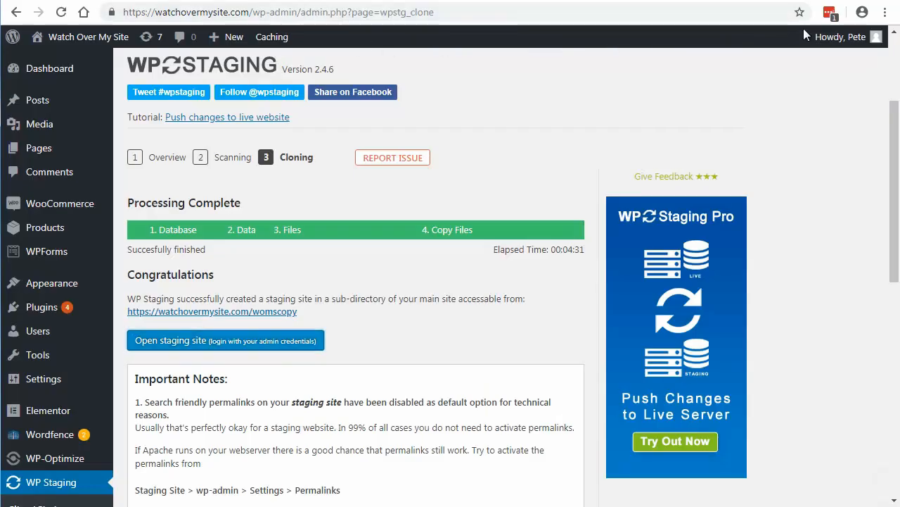
{"action": "left_click", "coordinate": [683, 1]}
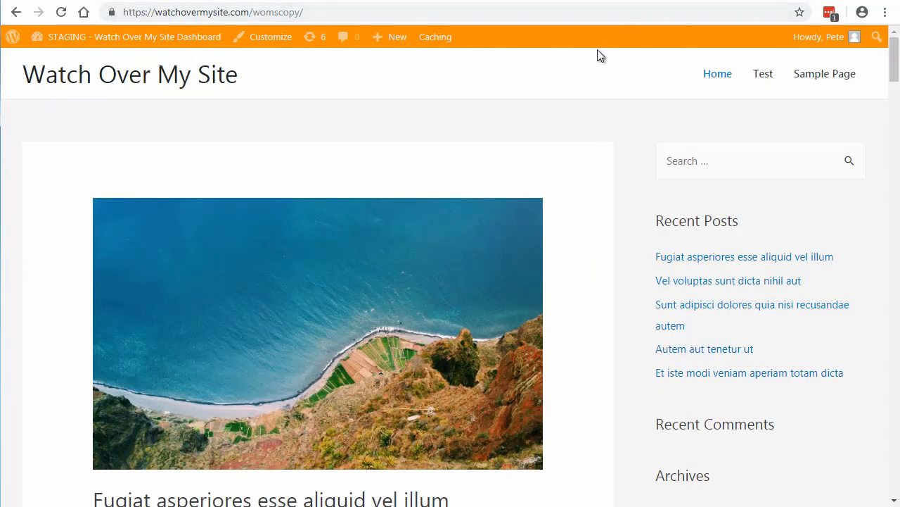
{"action": "left_click", "coordinate": [524, 2]}
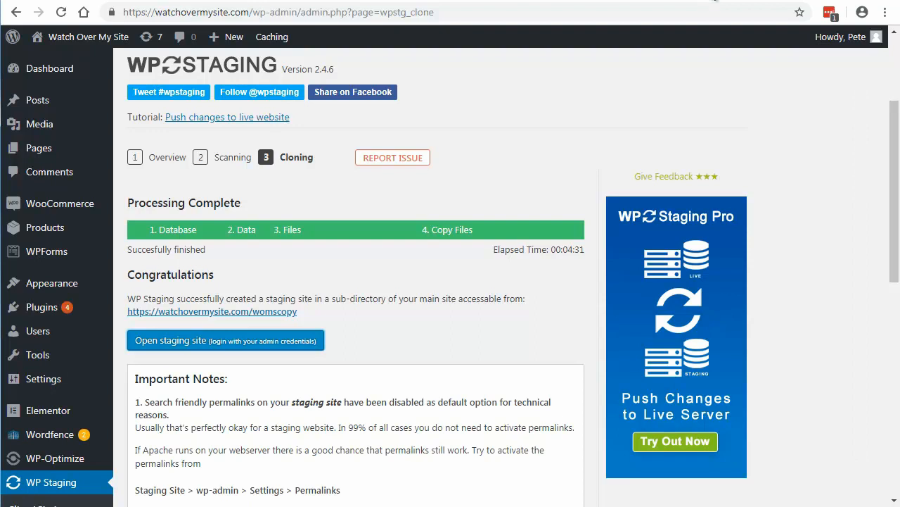
{"action": "left_click", "coordinate": [675, 0]}
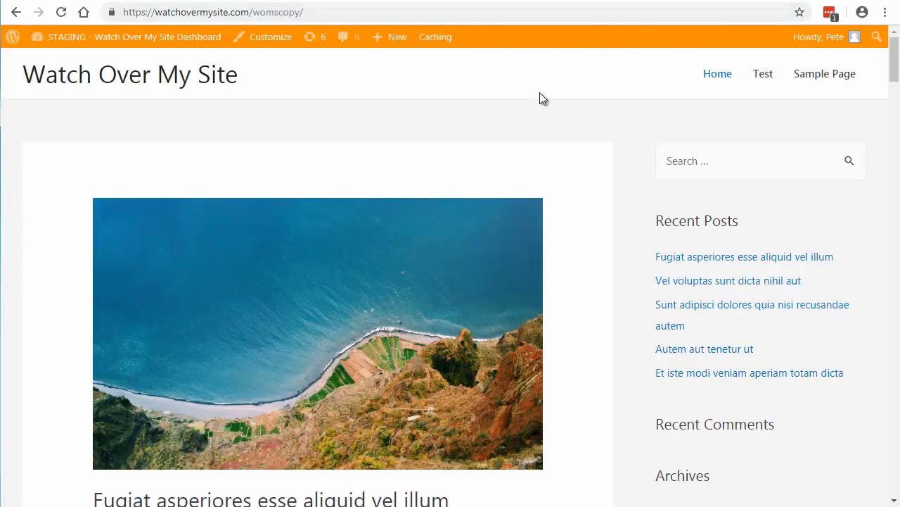
Step: Open the staging site's Dashboard, look it over, and compare its admin bar and pending updates with the live site's
{"action": "mouse_move", "coordinate": [70, 40]}
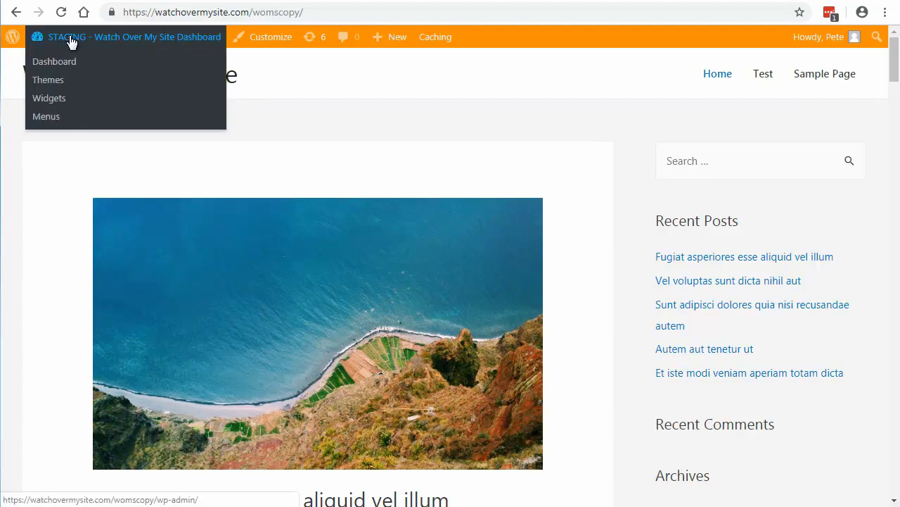
{"action": "left_click", "coordinate": [60, 66]}
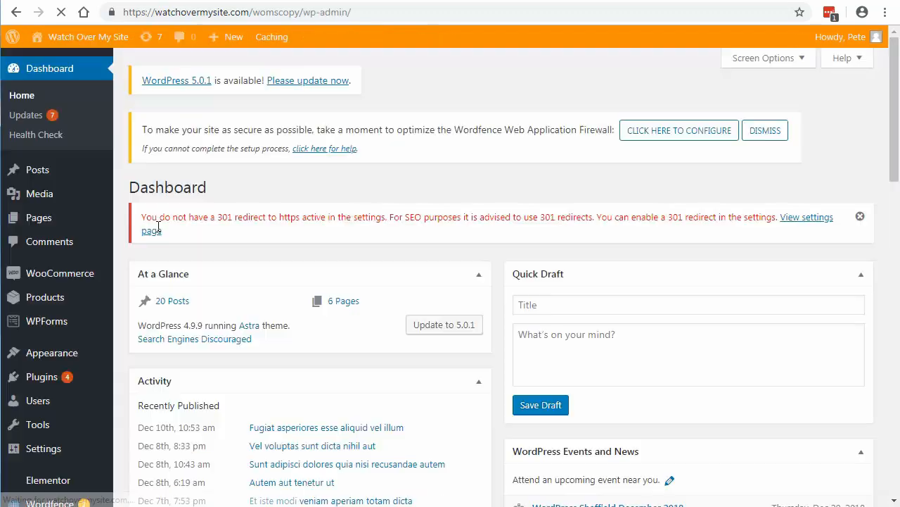
{"action": "scroll", "coordinate": [180, 269], "scroll_direction": "down", "scroll_amount": 4}
{"action": "scroll", "coordinate": [182, 299], "scroll_direction": "up", "scroll_amount": 4}
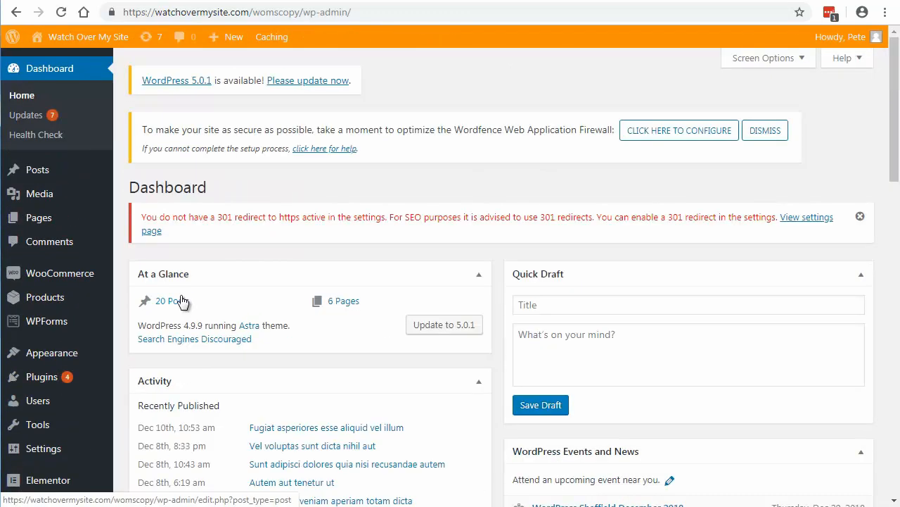
{"action": "left_click", "coordinate": [531, 2]}
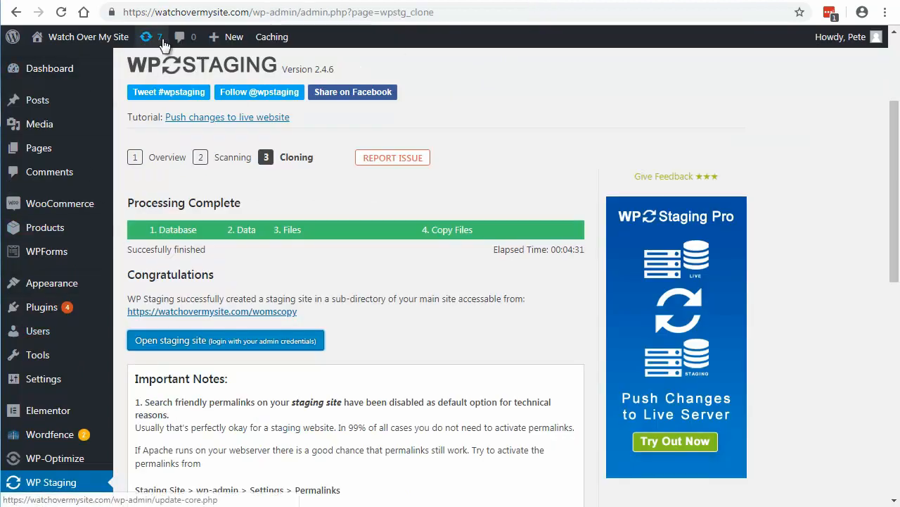
{"action": "left_click", "coordinate": [617, 1]}
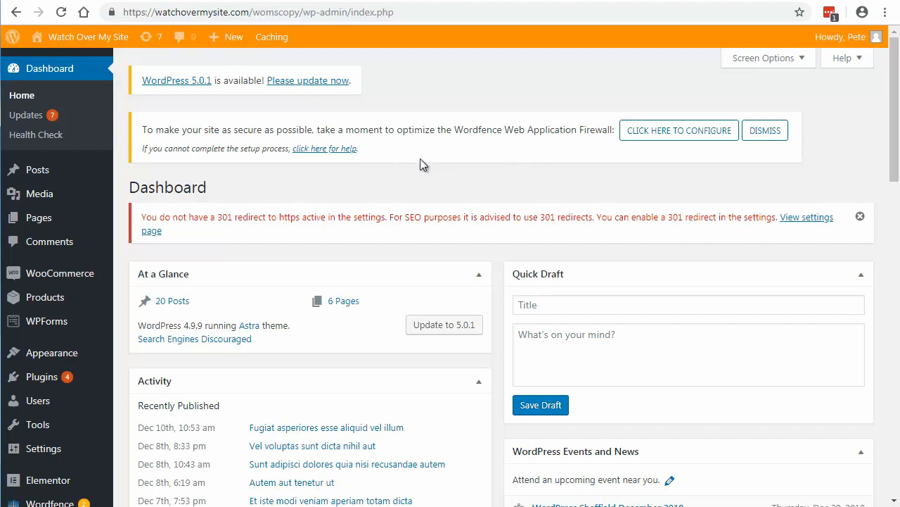
Step: Open the recent post "Fugiat asperiores esse aliquid vel illum" on the staging site's front end
{"action": "left_click", "coordinate": [682, 3]}
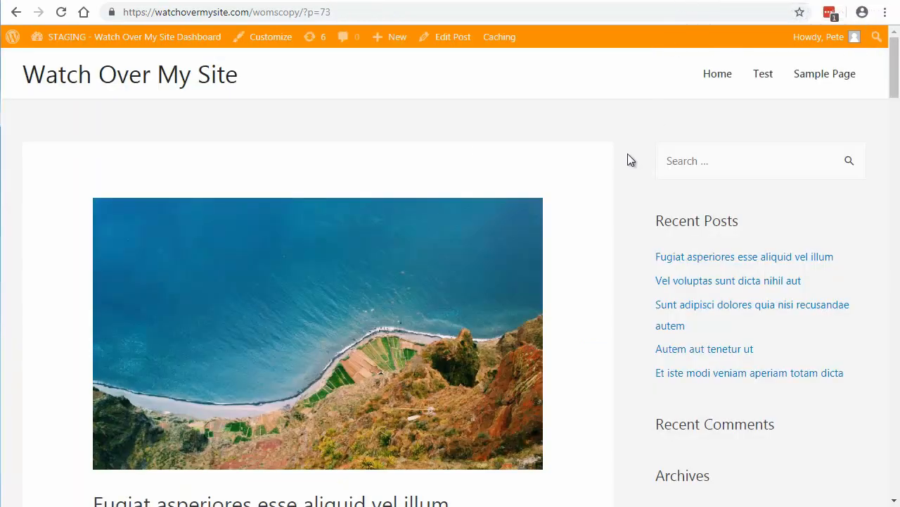
{"action": "left_click", "coordinate": [693, 259]}
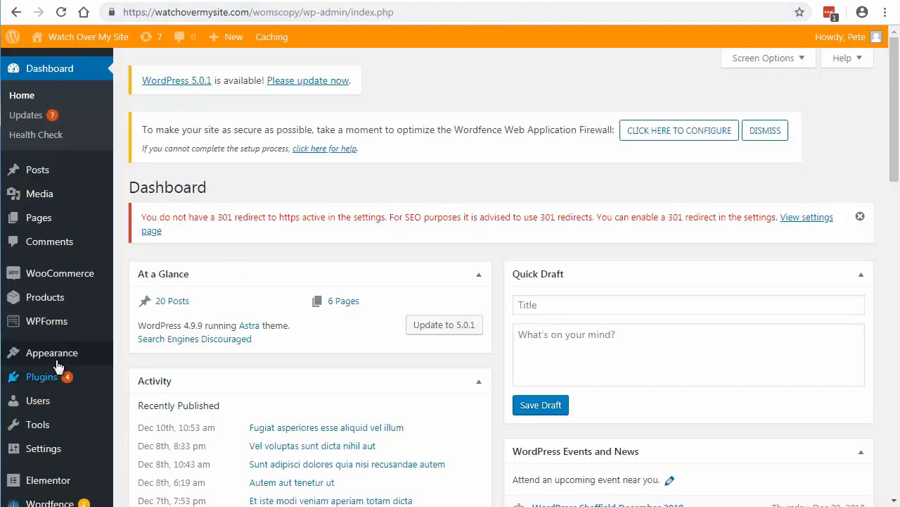
Step: Open the staging site's Permalink Settings and review the available URL structures
{"action": "mouse_move", "coordinate": [60, 450]}
{"action": "left_click", "coordinate": [140, 427]}
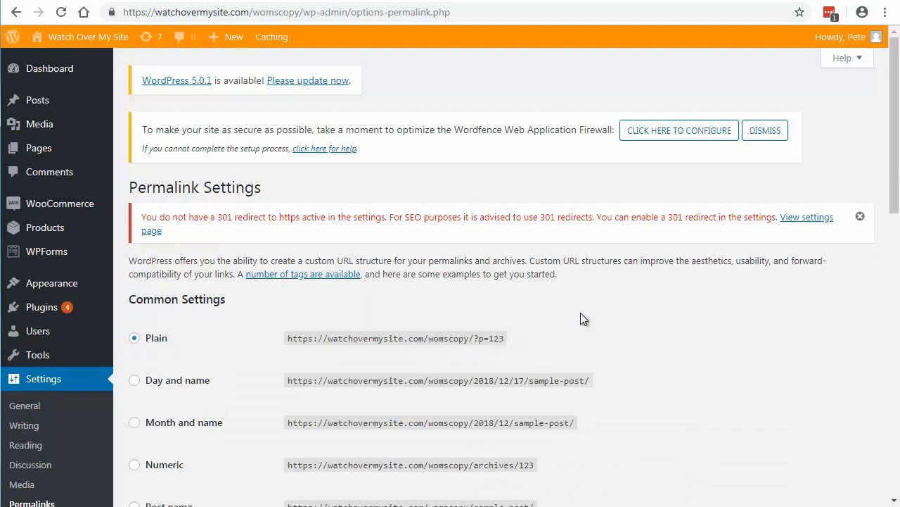
{"action": "scroll", "coordinate": [775, 340], "scroll_direction": "down", "scroll_amount": 4}
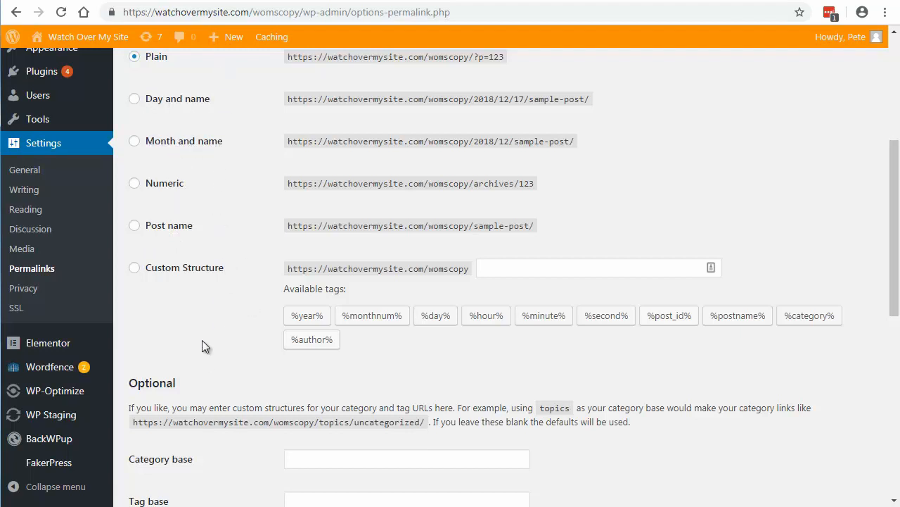
{"action": "scroll", "coordinate": [203, 339], "scroll_direction": "up", "scroll_amount": 3}
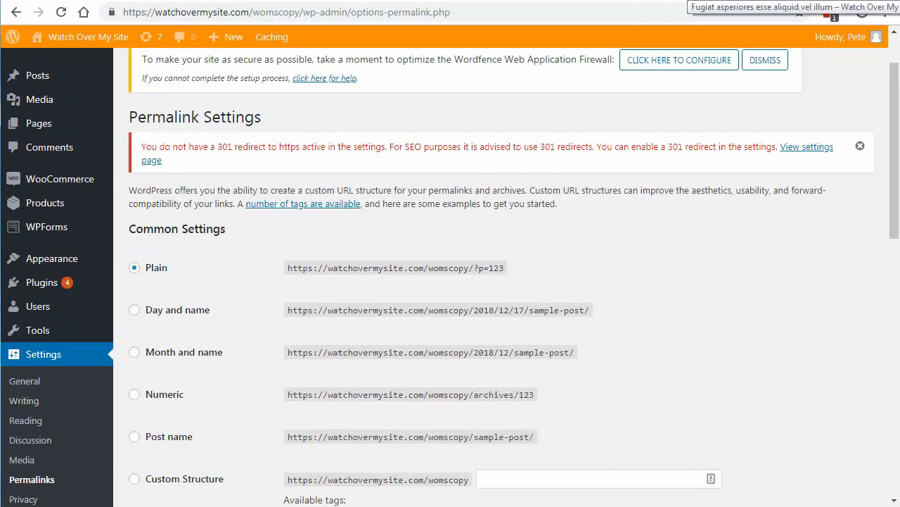
Step: Compare the staging post's URL with the Plain permalink format, and look over the Post name and other structure options
{"action": "left_click", "coordinate": [686, 1]}
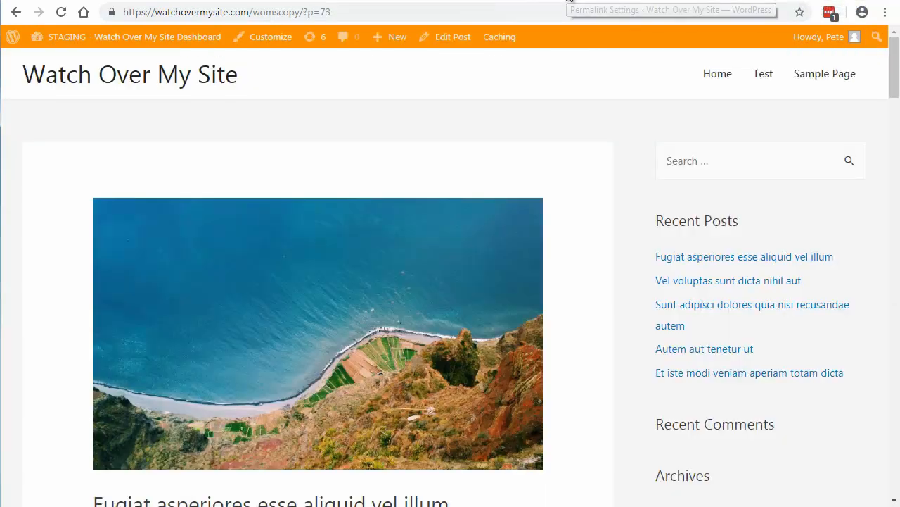
{"action": "left_click", "coordinate": [570, 1]}
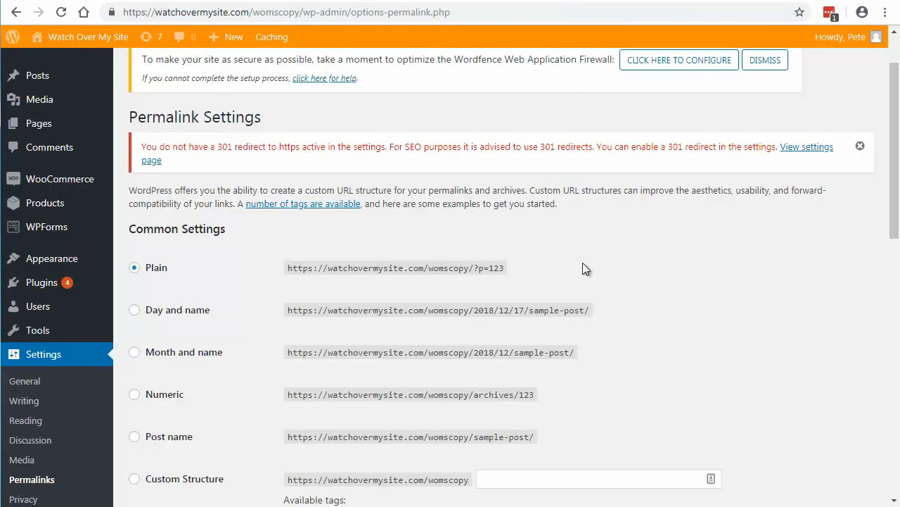
{"action": "scroll", "coordinate": [582, 262], "scroll_direction": "down", "scroll_amount": 2}
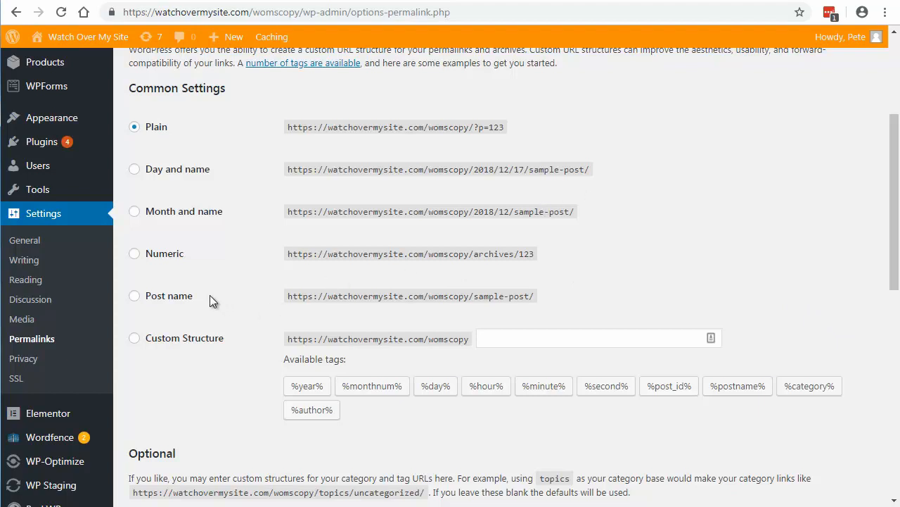
{"action": "scroll", "coordinate": [227, 307], "scroll_direction": "up", "scroll_amount": 3}
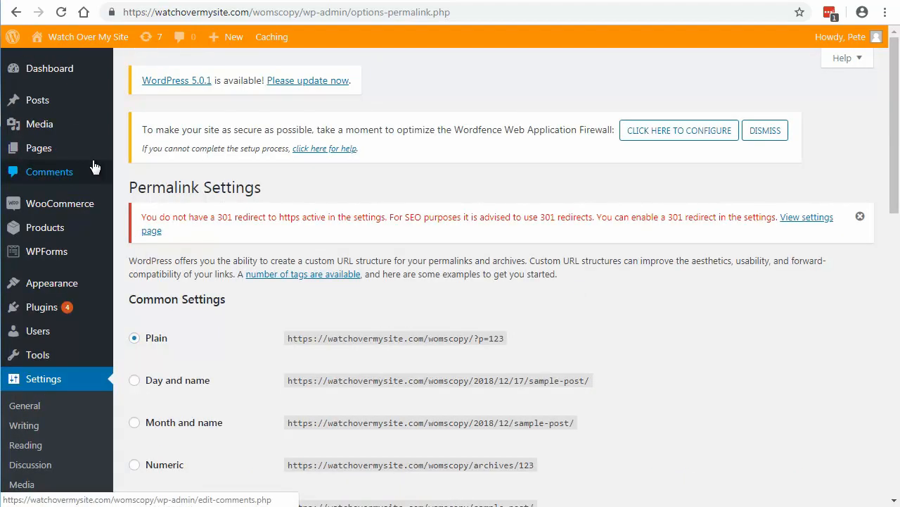
Step: Open the staging site's WordPress Updates page and look through the available core, plugin and theme updates
{"action": "mouse_move", "coordinate": [71, 103]}
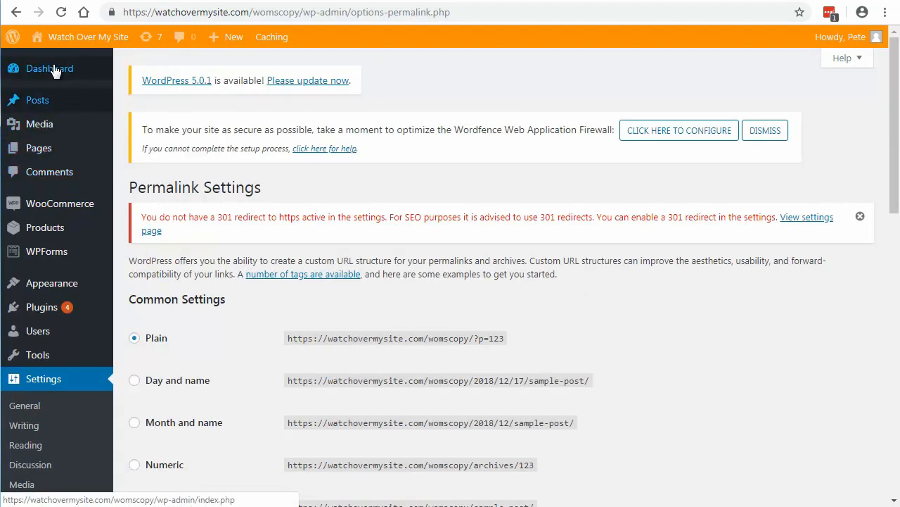
{"action": "mouse_move", "coordinate": [71, 50]}
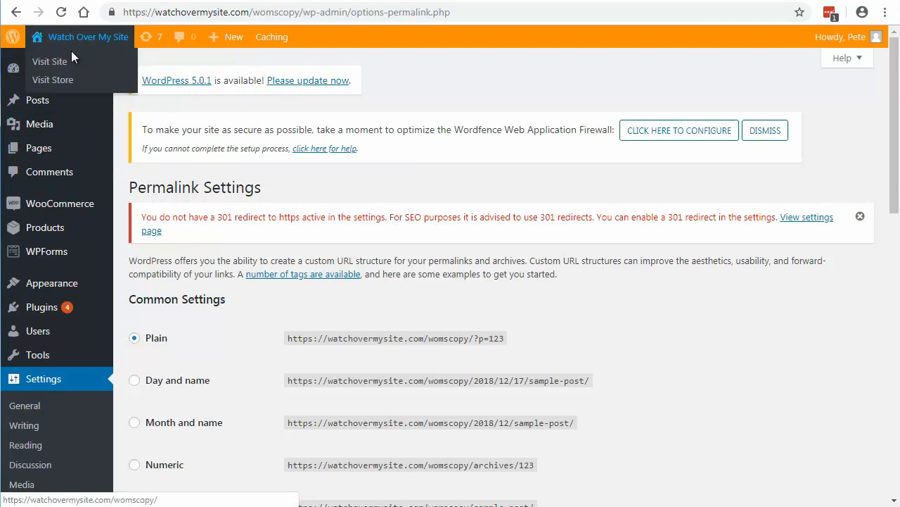
{"action": "left_click", "coordinate": [146, 41]}
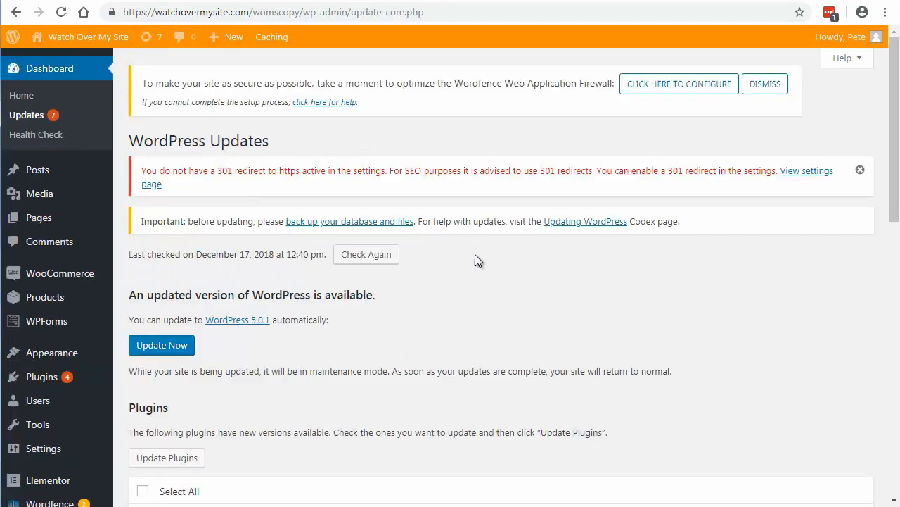
{"action": "scroll", "coordinate": [464, 247], "scroll_direction": "down", "scroll_amount": 3}
{"action": "scroll", "coordinate": [464, 247], "scroll_direction": "up", "scroll_amount": 3}
{"action": "scroll", "coordinate": [464, 247], "scroll_direction": "down", "scroll_amount": 3}
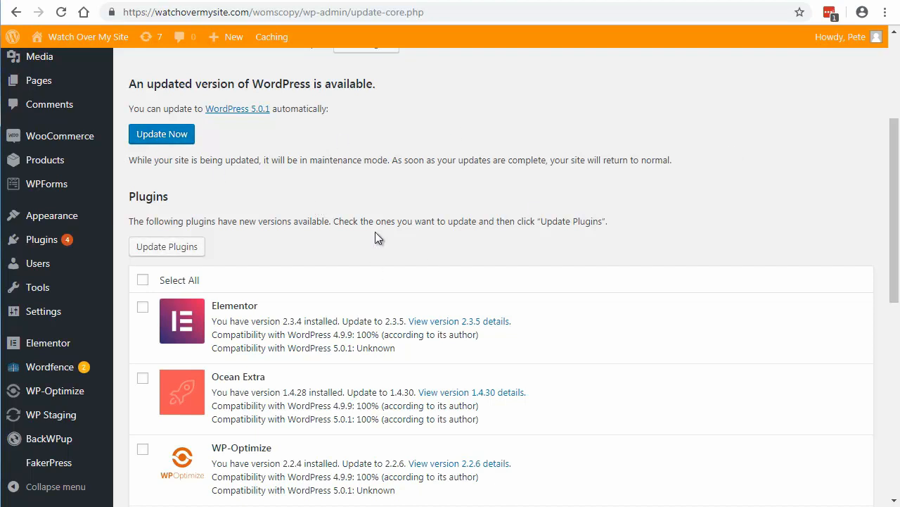
{"action": "scroll", "coordinate": [346, 214], "scroll_direction": "down", "scroll_amount": 1}
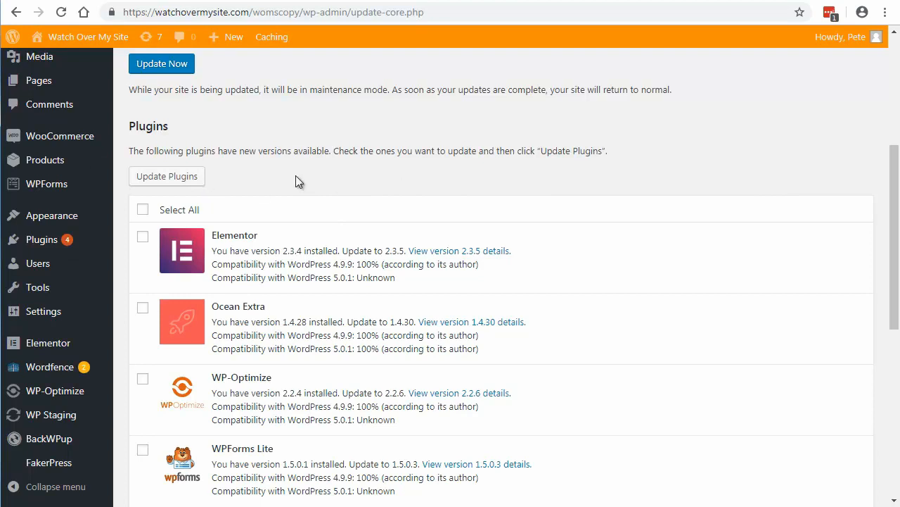
{"action": "scroll", "coordinate": [296, 181], "scroll_direction": "down", "scroll_amount": 1}
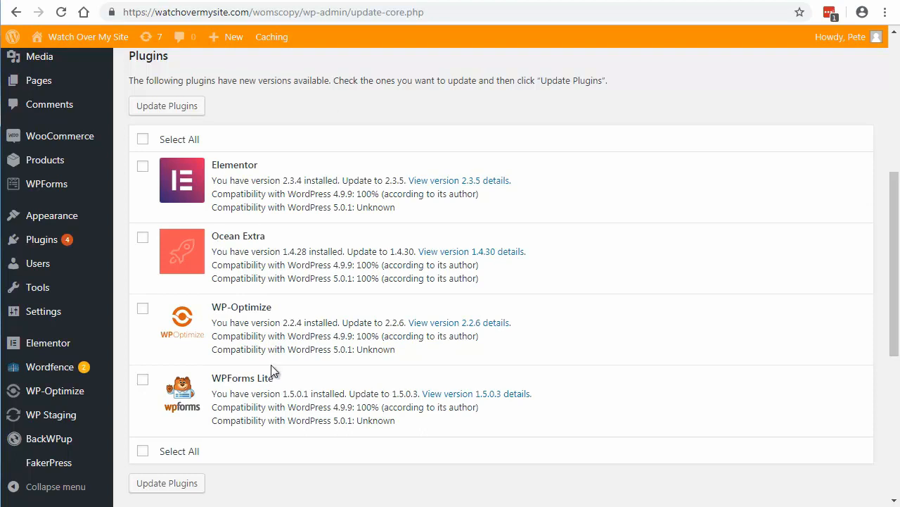
{"action": "scroll", "coordinate": [270, 371], "scroll_direction": "down", "scroll_amount": 2}
{"action": "scroll", "coordinate": [271, 370], "scroll_direction": "down", "scroll_amount": 3}
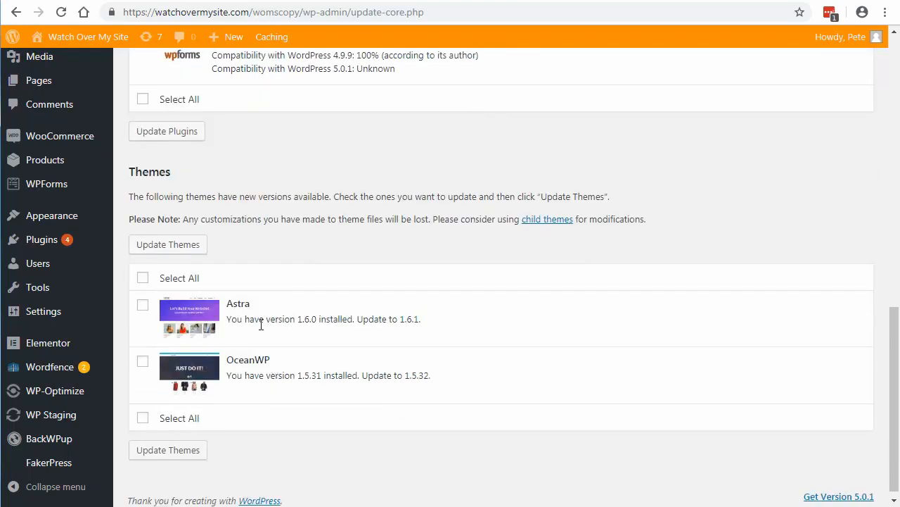
Step: Examine the listed plugin updates and their WordPress 5.0.1 compatibility notes again, along with the theme updates
{"action": "scroll", "coordinate": [258, 355], "scroll_direction": "up", "scroll_amount": 3}
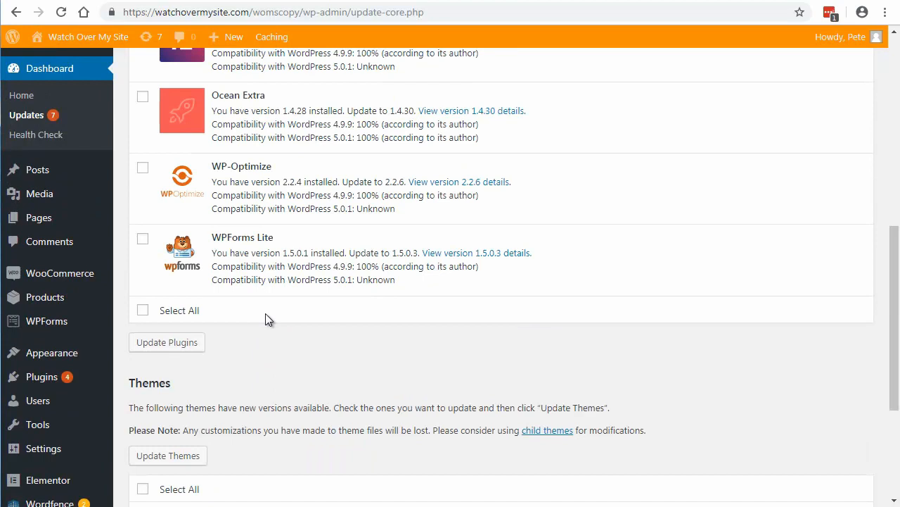
{"action": "scroll", "coordinate": [293, 369], "scroll_direction": "down", "scroll_amount": 3}
{"action": "scroll", "coordinate": [294, 369], "scroll_direction": "up", "scroll_amount": 10}
{"action": "scroll", "coordinate": [296, 366], "scroll_direction": "down", "scroll_amount": 2}
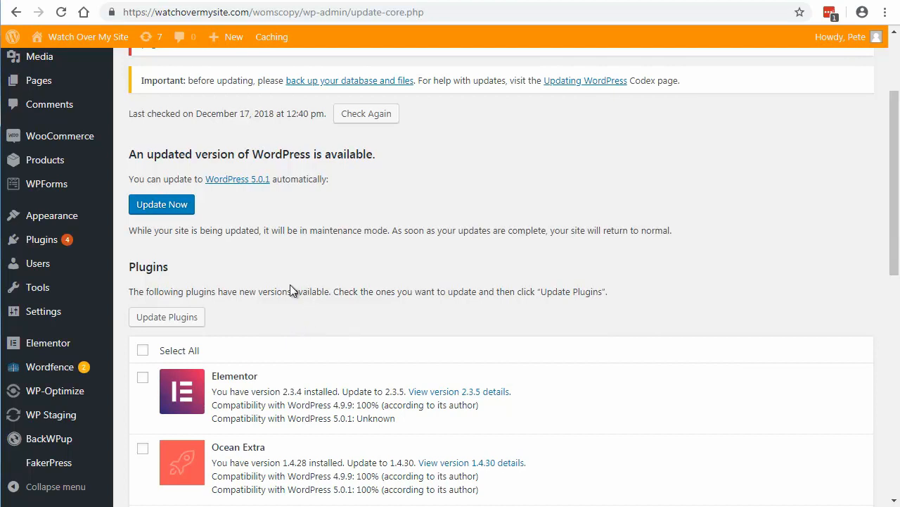
{"action": "scroll", "coordinate": [292, 290], "scroll_direction": "down", "scroll_amount": 2}
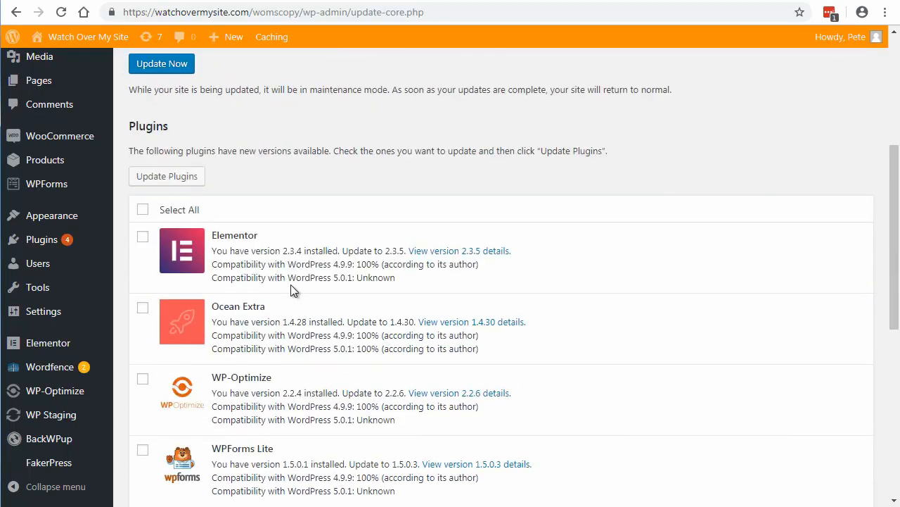
{"action": "scroll", "coordinate": [291, 284], "scroll_direction": "down", "scroll_amount": 1}
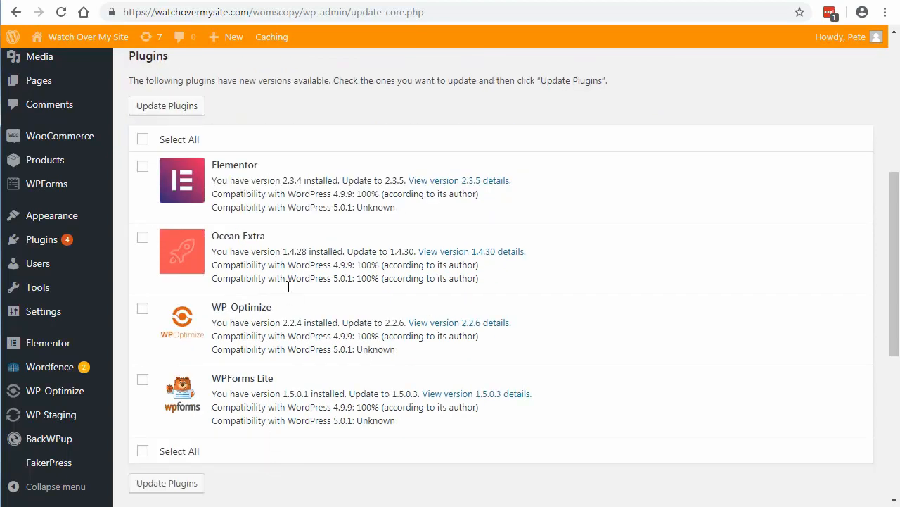
{"action": "scroll", "coordinate": [313, 361], "scroll_direction": "down", "scroll_amount": 3}
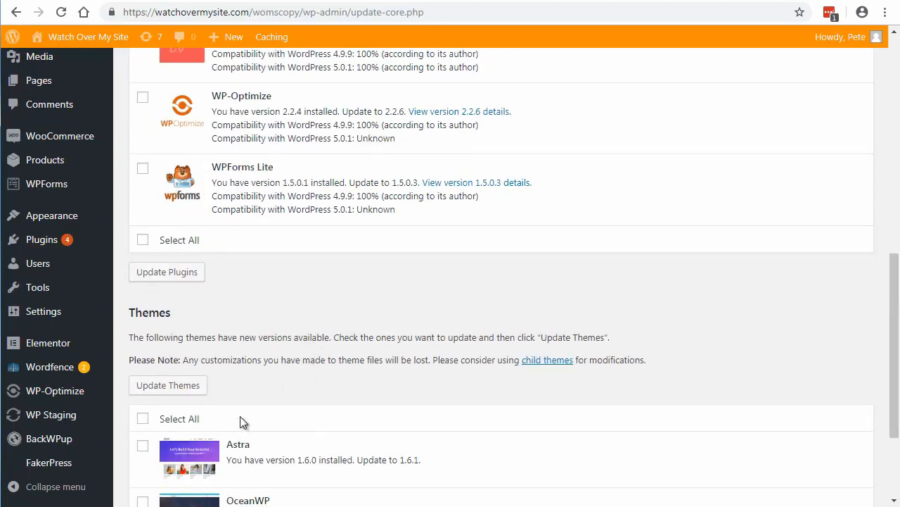
{"action": "scroll", "coordinate": [274, 232], "scroll_direction": "up", "scroll_amount": 10}
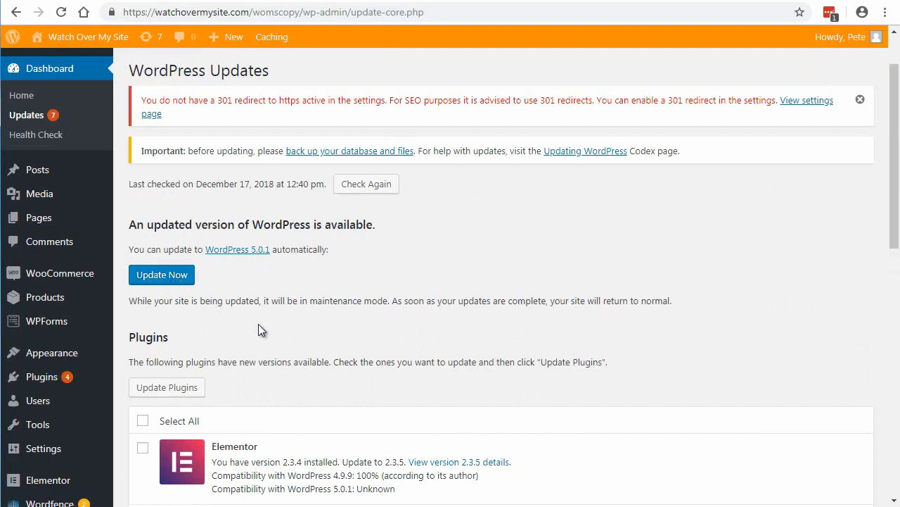
{"action": "scroll", "coordinate": [259, 324], "scroll_direction": "down", "scroll_amount": 2}
{"action": "scroll", "coordinate": [258, 324], "scroll_direction": "down", "scroll_amount": 2}
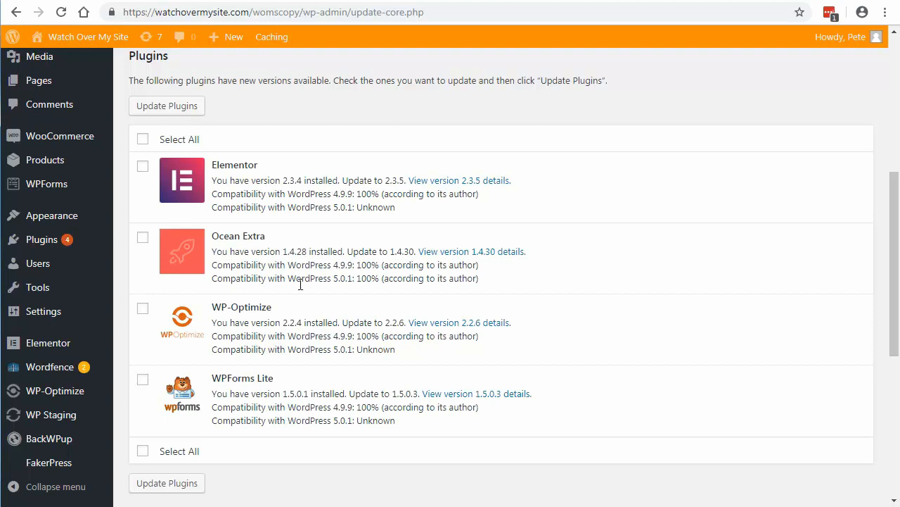
{"action": "scroll", "coordinate": [307, 422], "scroll_direction": "up", "scroll_amount": 1}
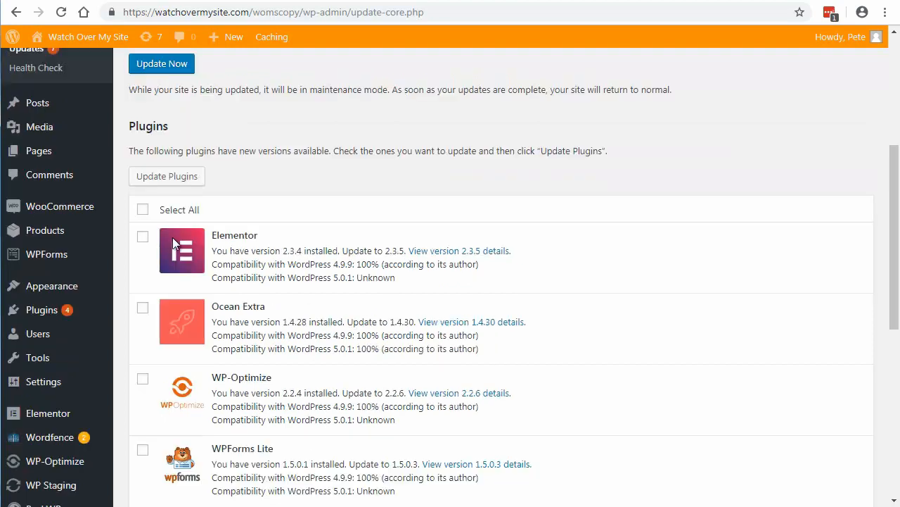
Step: Update the Elementor plugin to version 2.3.5 on the staging site and look over the update report
{"action": "left_click", "coordinate": [143, 240]}
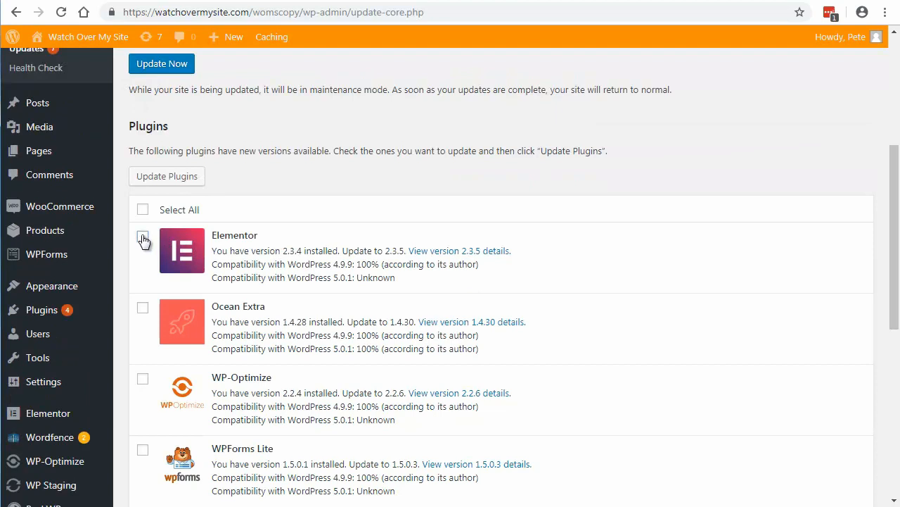
{"action": "left_click", "coordinate": [161, 177]}
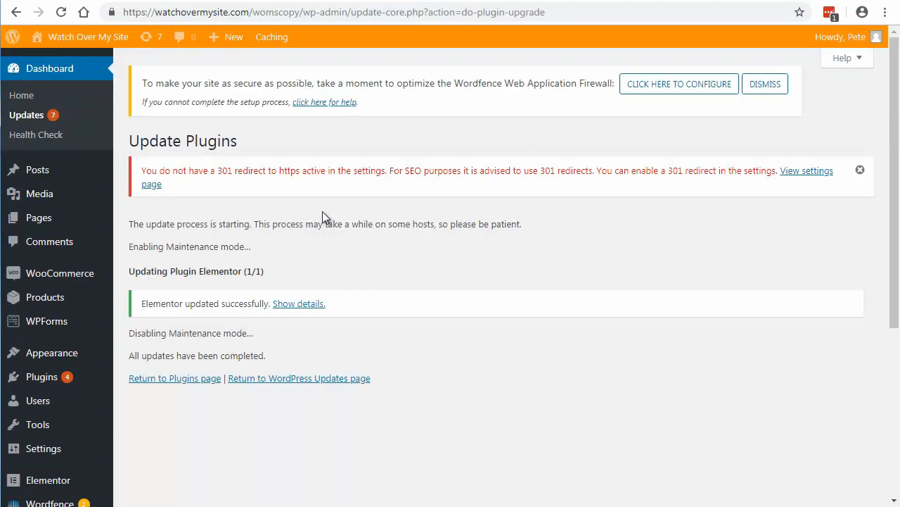
{"action": "scroll", "coordinate": [317, 214], "scroll_direction": "down", "scroll_amount": 1}
{"action": "scroll", "coordinate": [322, 217], "scroll_direction": "up", "scroll_amount": 1}
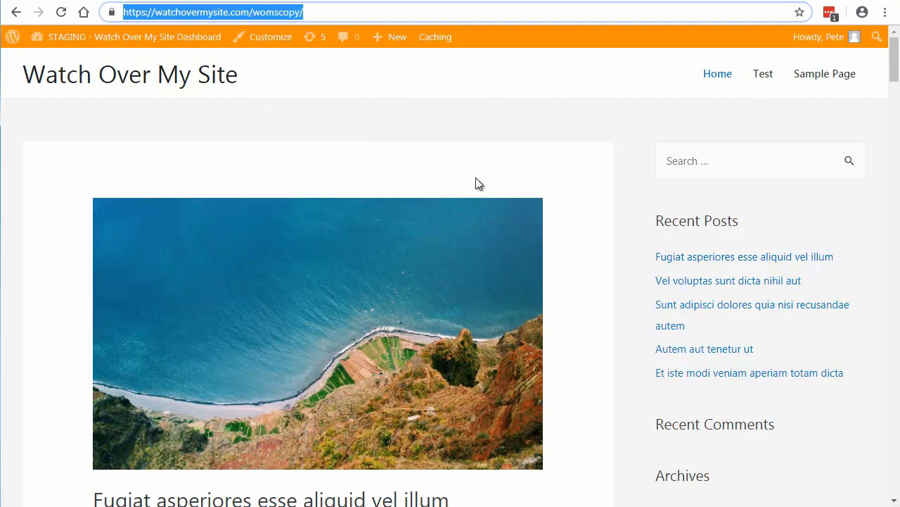
Step: Check the staging site's front end by viewing its first three recent posts, from Fugiat asperiores to Sunt adipisci dolores
{"action": "left_click", "coordinate": [677, 257]}
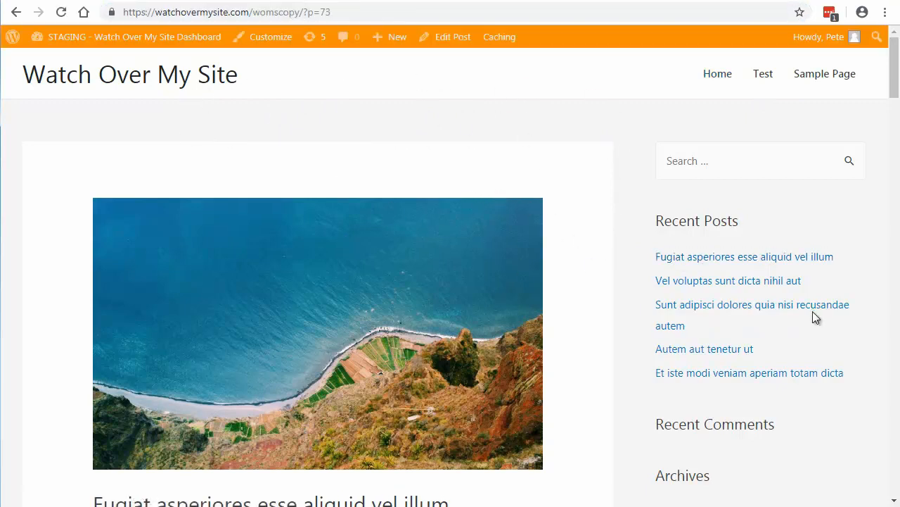
{"action": "left_click", "coordinate": [701, 282]}
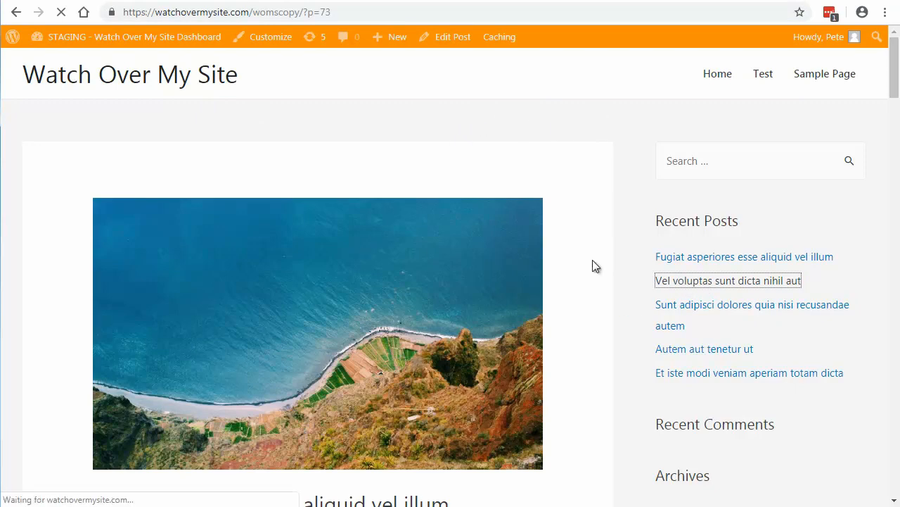
{"action": "scroll", "coordinate": [591, 302], "scroll_direction": "down", "scroll_amount": 3}
{"action": "scroll", "coordinate": [591, 302], "scroll_direction": "down", "scroll_amount": 4}
{"action": "scroll", "coordinate": [591, 301], "scroll_direction": "up", "scroll_amount": 7}
{"action": "left_click", "coordinate": [680, 304]}
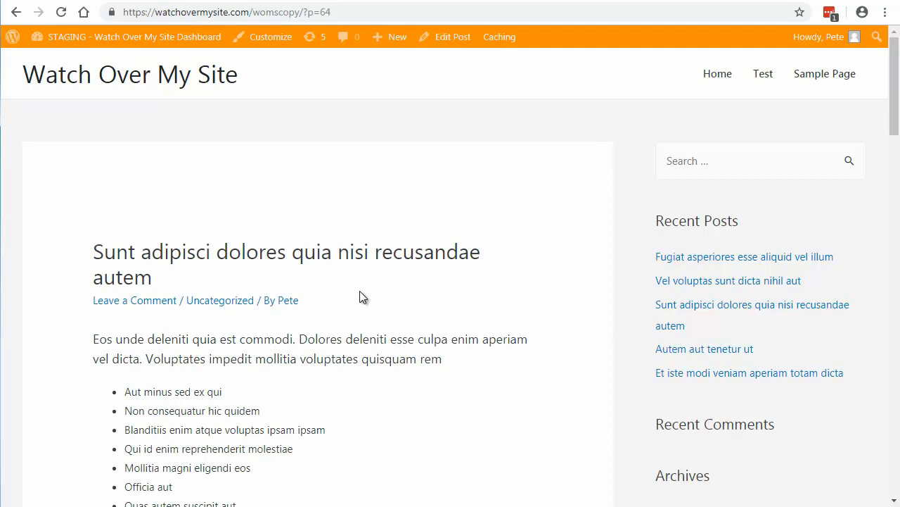
Step: Review the remaining plugin and theme updates, update the staging site's WordPress core to 5.0.1, and look over its welcome page
{"action": "key", "text": "F5"}
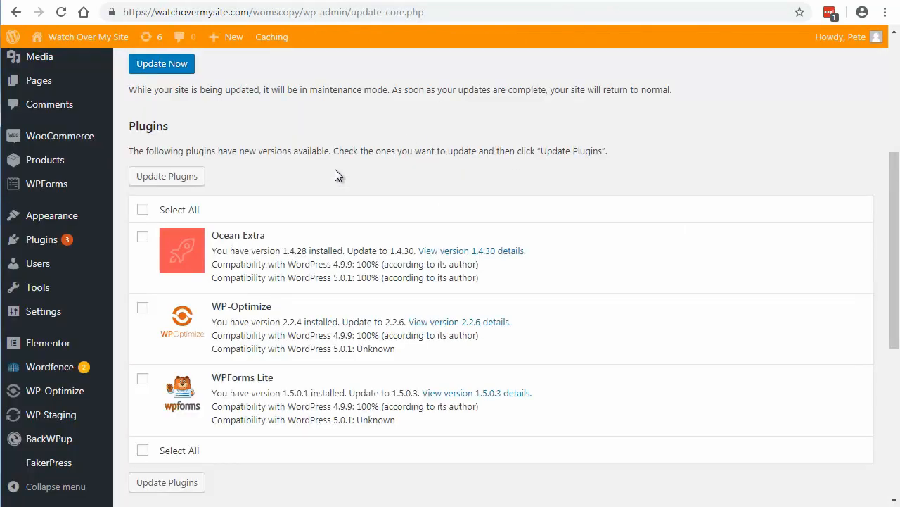
{"action": "scroll", "coordinate": [335, 169], "scroll_direction": "down", "scroll_amount": 4}
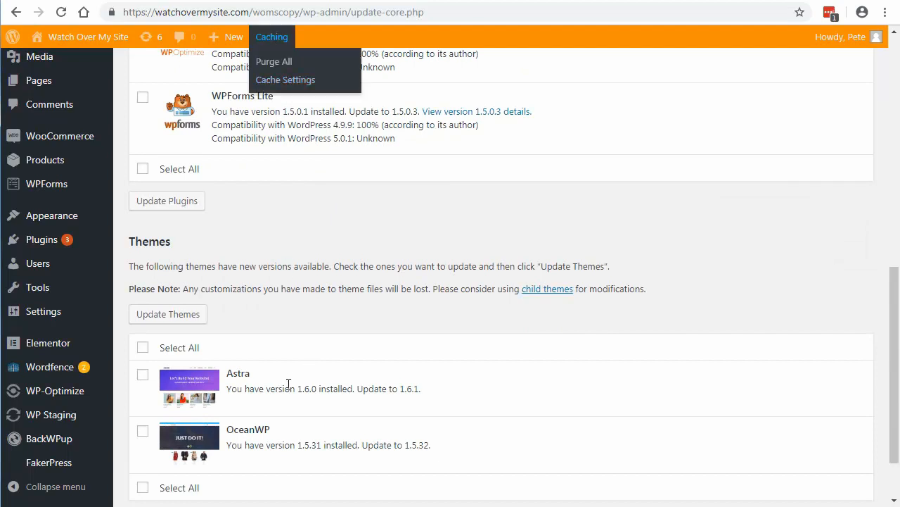
{"action": "scroll", "coordinate": [343, 275], "scroll_direction": "up", "scroll_amount": 8}
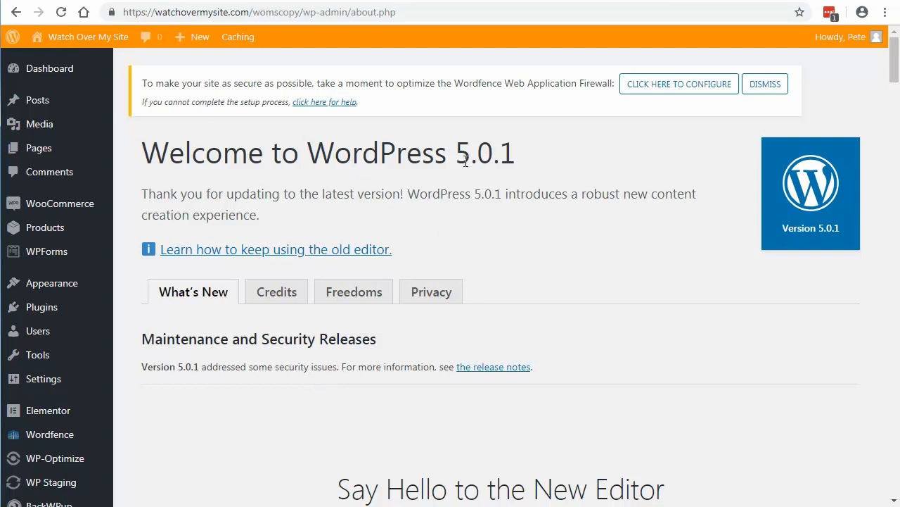
{"action": "scroll", "coordinate": [525, 232], "scroll_direction": "down", "scroll_amount": 5}
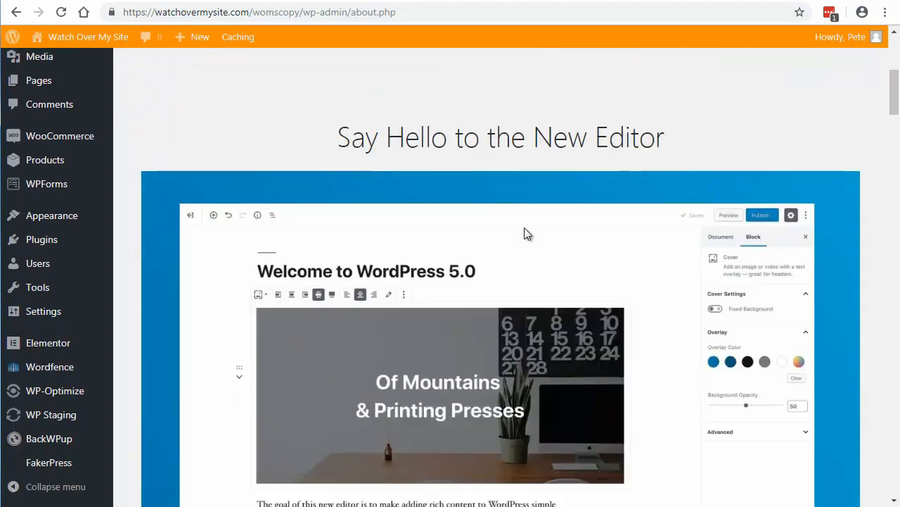
{"action": "scroll", "coordinate": [524, 232], "scroll_direction": "up", "scroll_amount": 4}
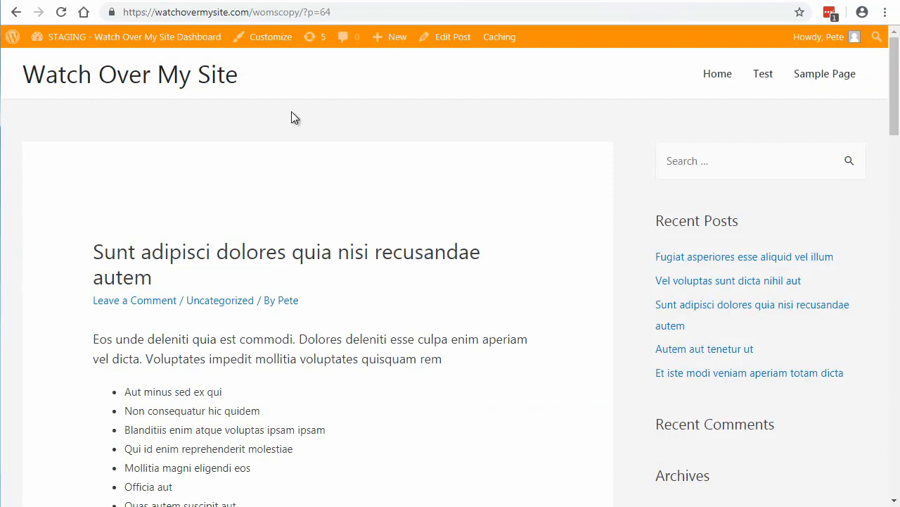
Step: Reload the staging post and look through the staging homepage's posts and sidebar
{"action": "left_click", "coordinate": [61, 16]}
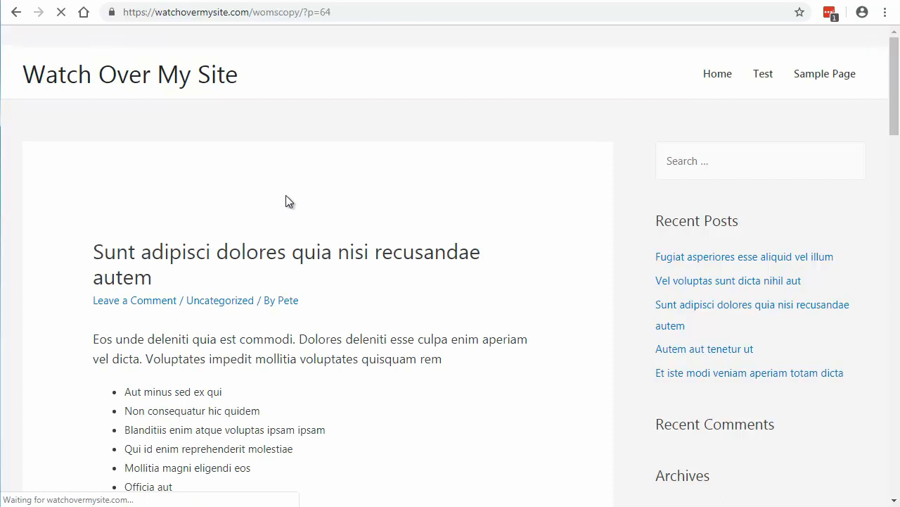
{"action": "left_click", "coordinate": [190, 79]}
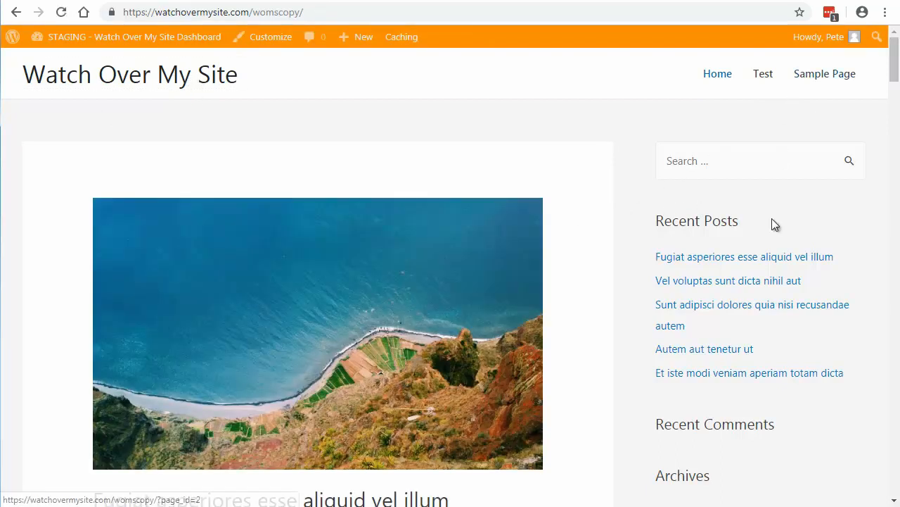
{"action": "scroll", "coordinate": [697, 373], "scroll_direction": "down", "scroll_amount": 10}
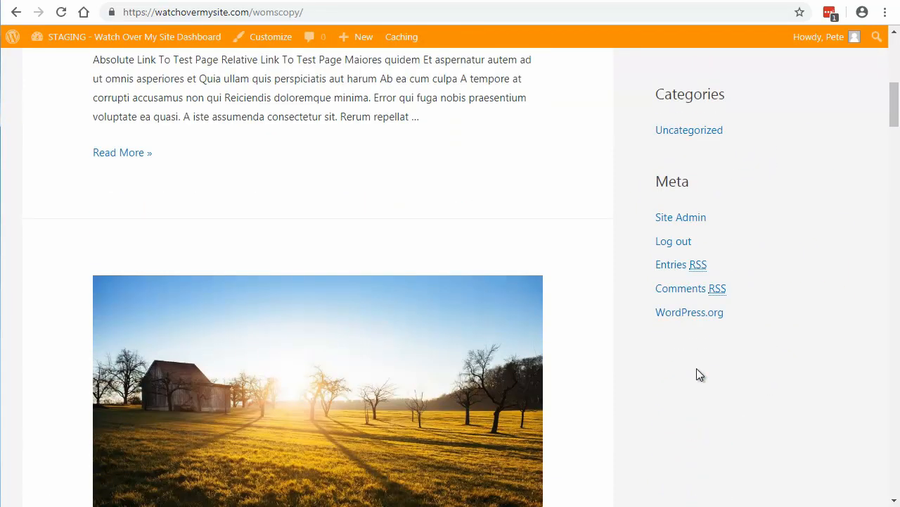
{"action": "scroll", "coordinate": [697, 373], "scroll_direction": "up", "scroll_amount": 10}
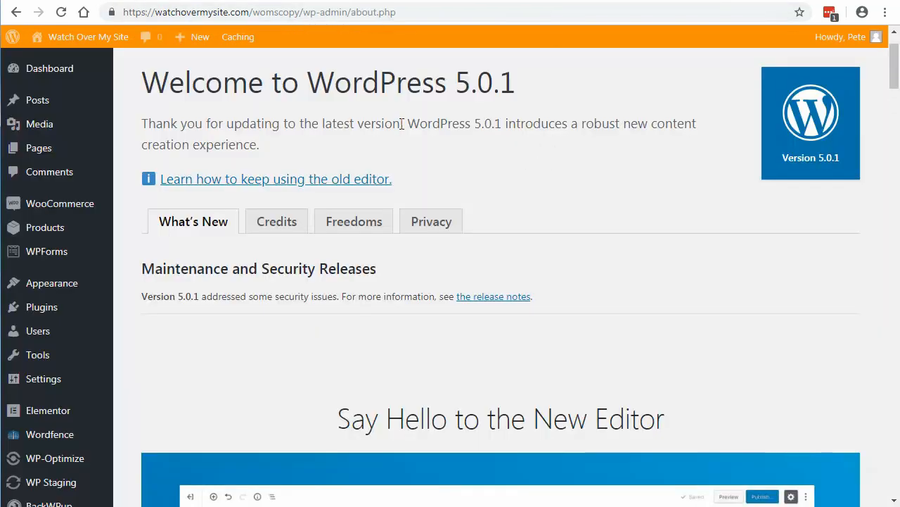
Step: Open the staging post "Fugiat asperiores esse aliquid vel illum" for editing and look through its content in the block editor
{"action": "mouse_move", "coordinate": [35, 156]}
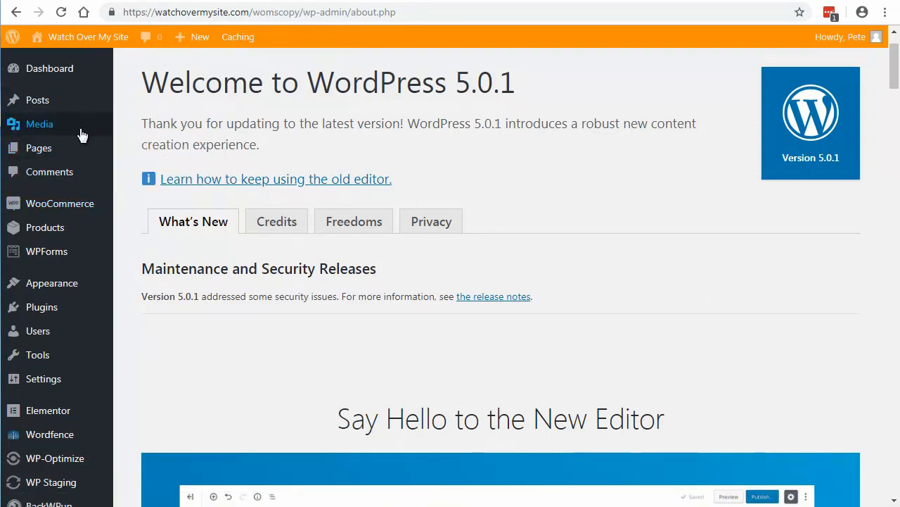
{"action": "mouse_move", "coordinate": [28, 104]}
{"action": "left_click", "coordinate": [37, 102]}
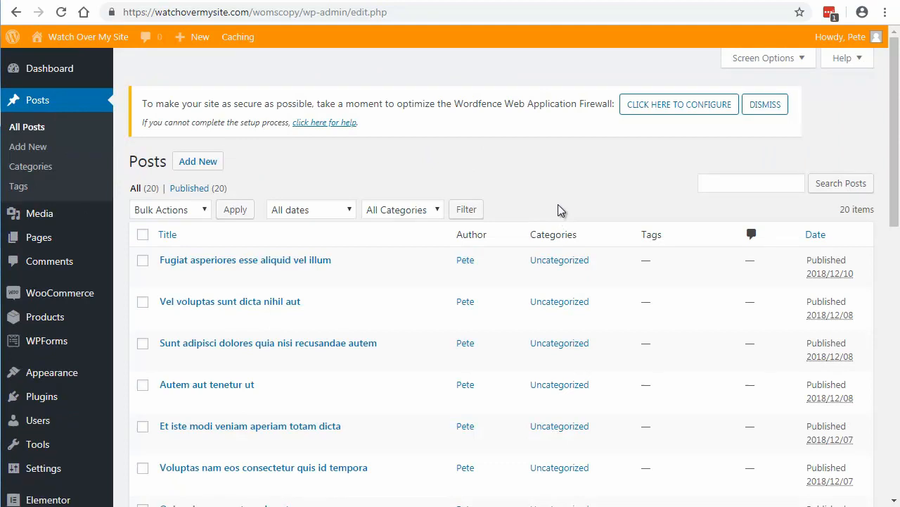
{"action": "scroll", "coordinate": [559, 200], "scroll_direction": "down", "scroll_amount": 2}
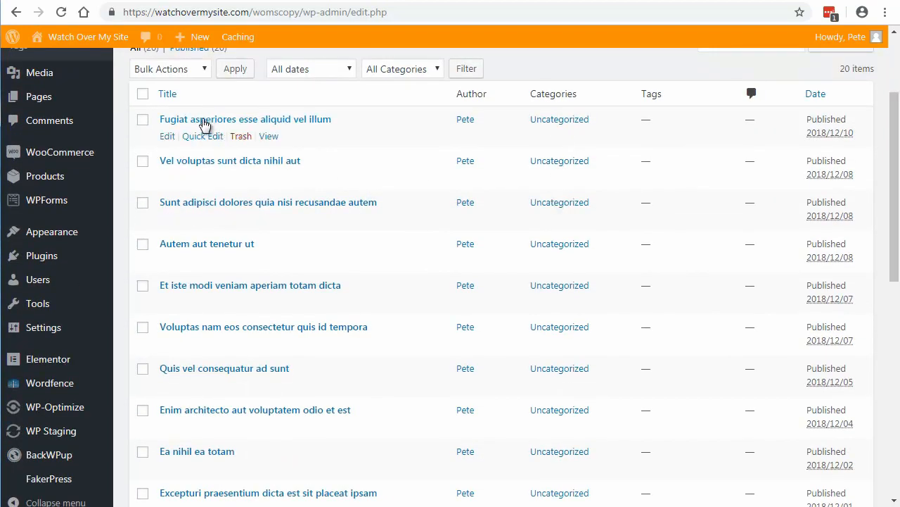
{"action": "left_click", "coordinate": [167, 137]}
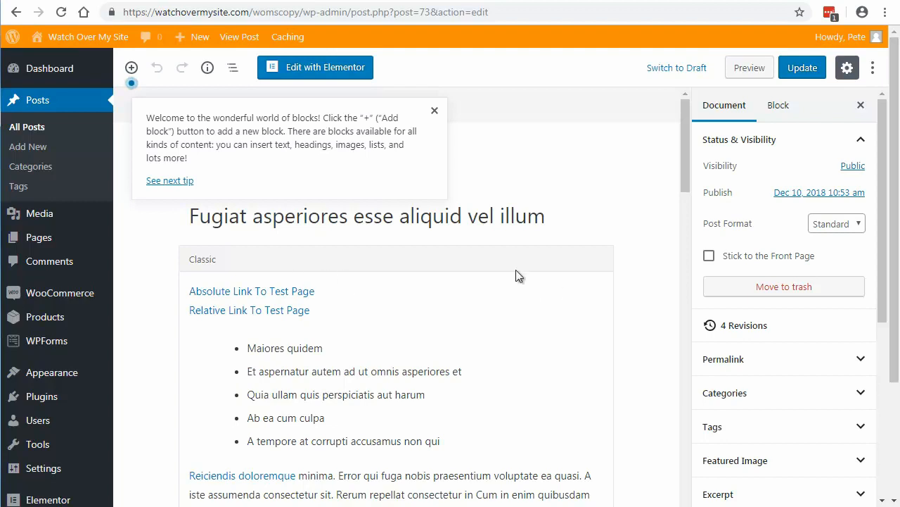
{"action": "scroll", "coordinate": [387, 320], "scroll_direction": "down", "scroll_amount": 6}
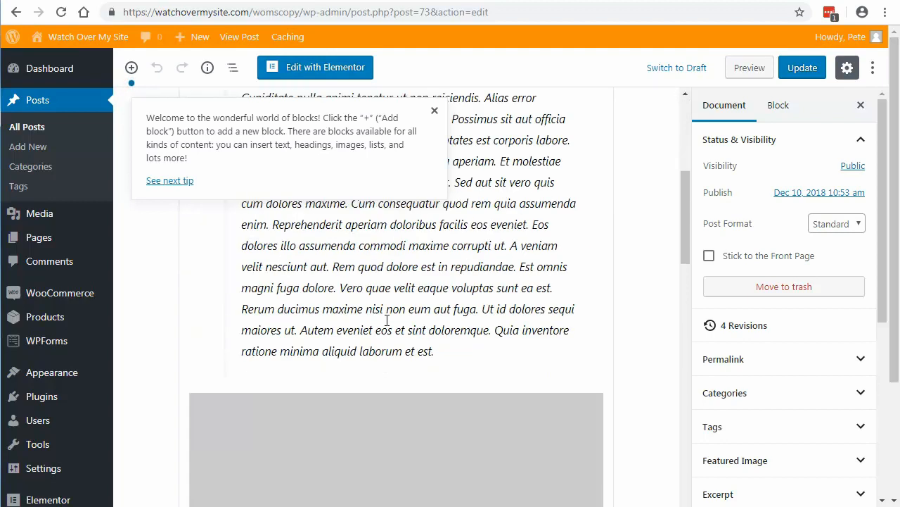
{"action": "scroll", "coordinate": [387, 320], "scroll_direction": "down", "scroll_amount": 15}
{"action": "scroll", "coordinate": [387, 320], "scroll_direction": "up", "scroll_amount": 20}
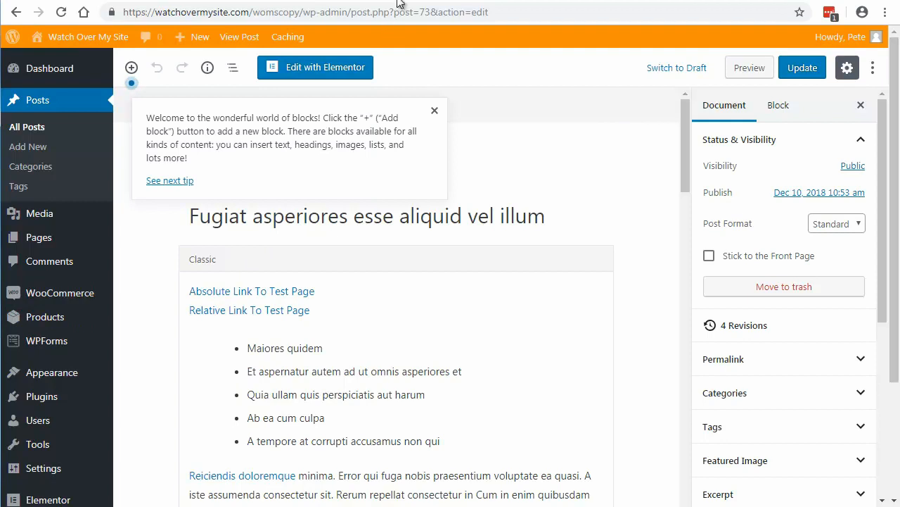
Step: Switch to the live site's admin, open its front end in a new tab, and view the Fugiat asperiores and Sunt adipisci posts
{"action": "left_click", "coordinate": [431, 1]}
{"action": "left_click", "coordinate": [49, 148]}
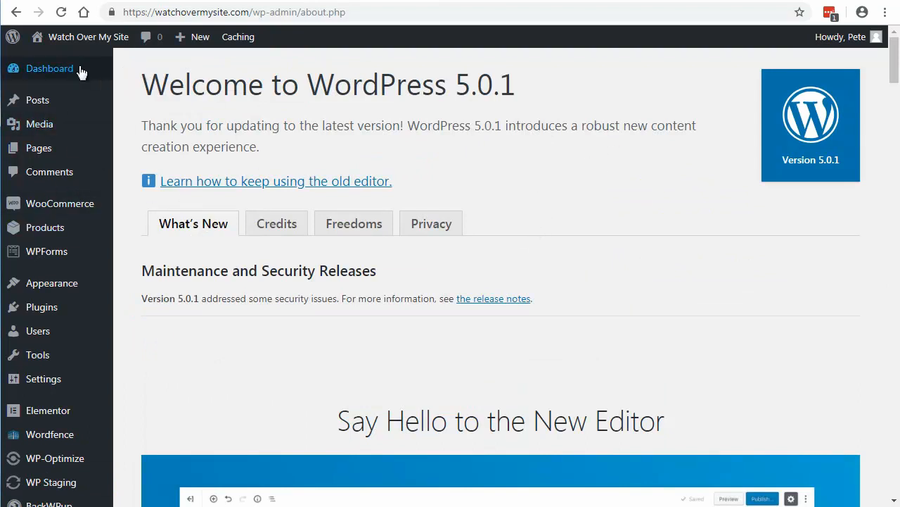
{"action": "mouse_move", "coordinate": [60, 72]}
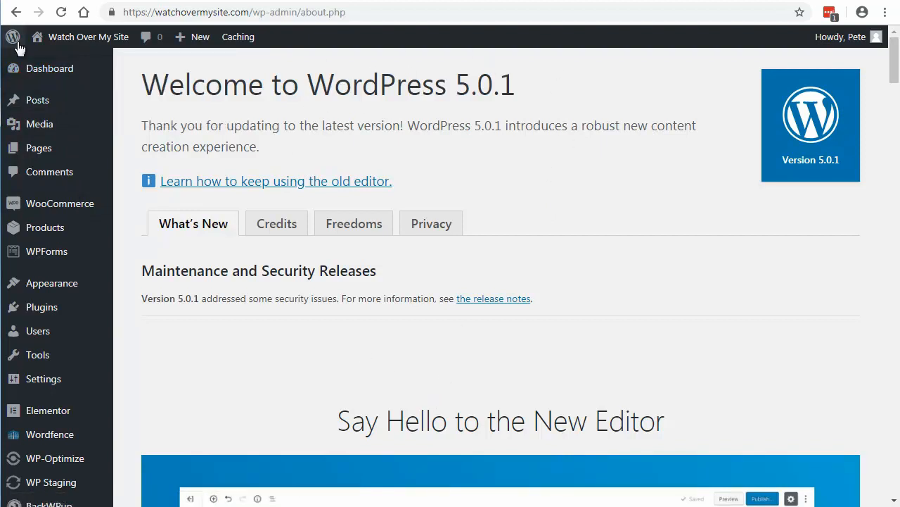
{"action": "mouse_move", "coordinate": [70, 38]}
{"action": "right_click", "coordinate": [60, 58]}
{"action": "left_click", "coordinate": [84, 69]}
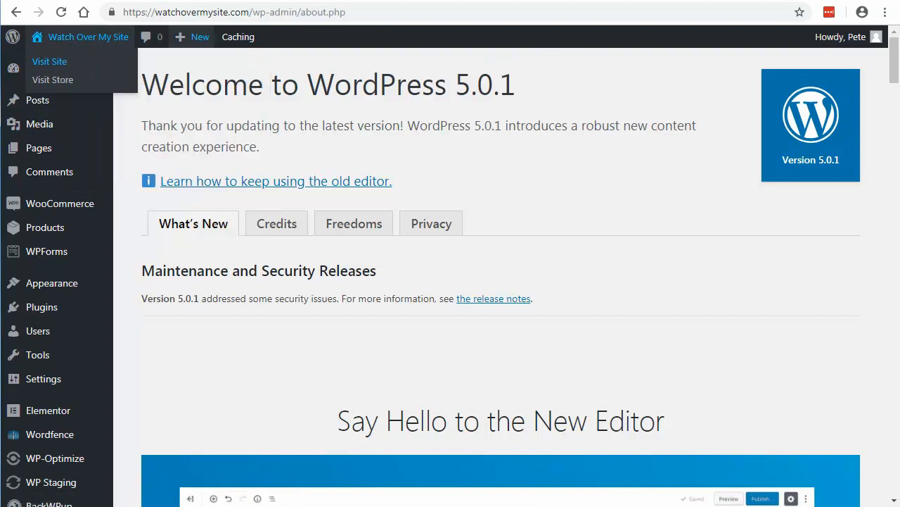
{"action": "left_click", "coordinate": [491, 0]}
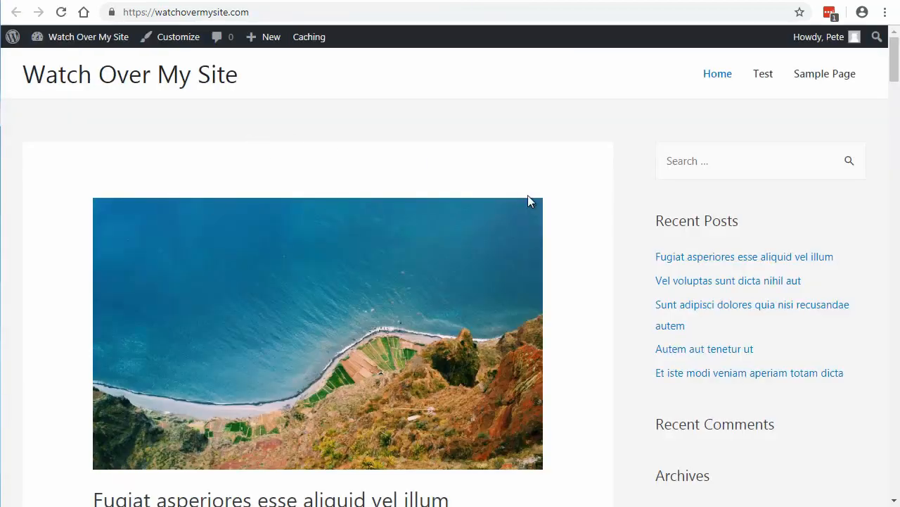
{"action": "left_click", "coordinate": [683, 258]}
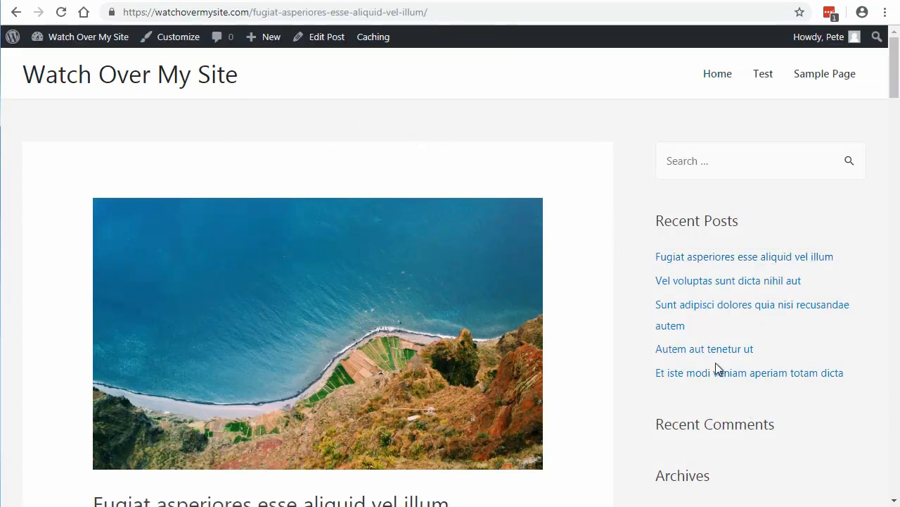
{"action": "left_click", "coordinate": [694, 309]}
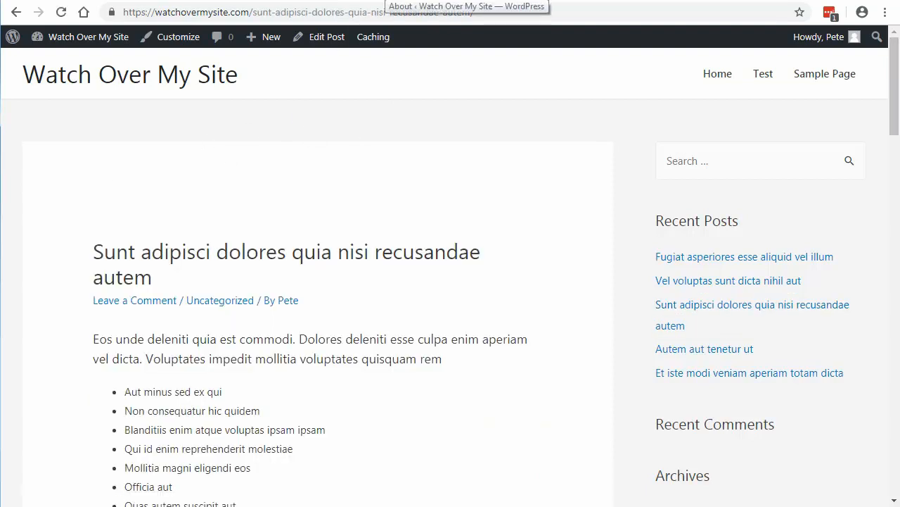
Step: Create a new post on the live site with the title "this a new post"
{"action": "left_click", "coordinate": [385, 1]}
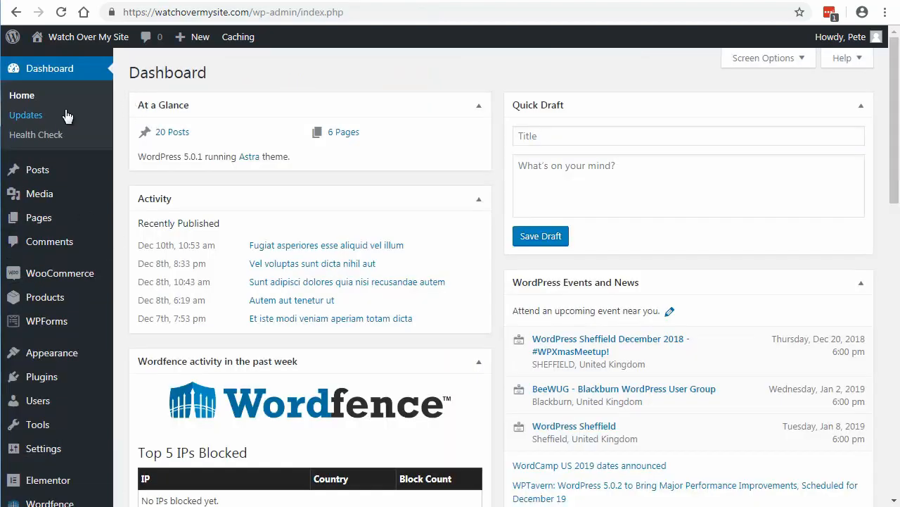
{"action": "mouse_move", "coordinate": [48, 174]}
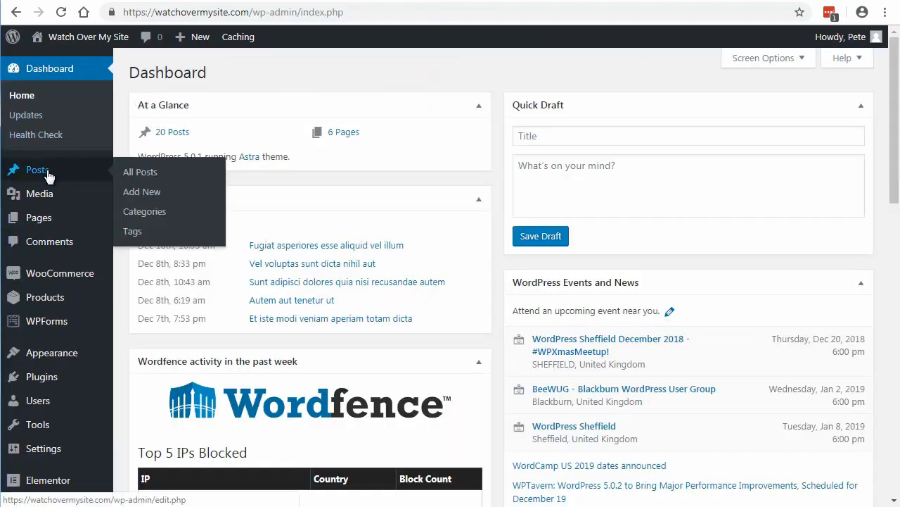
{"action": "left_click", "coordinate": [140, 191]}
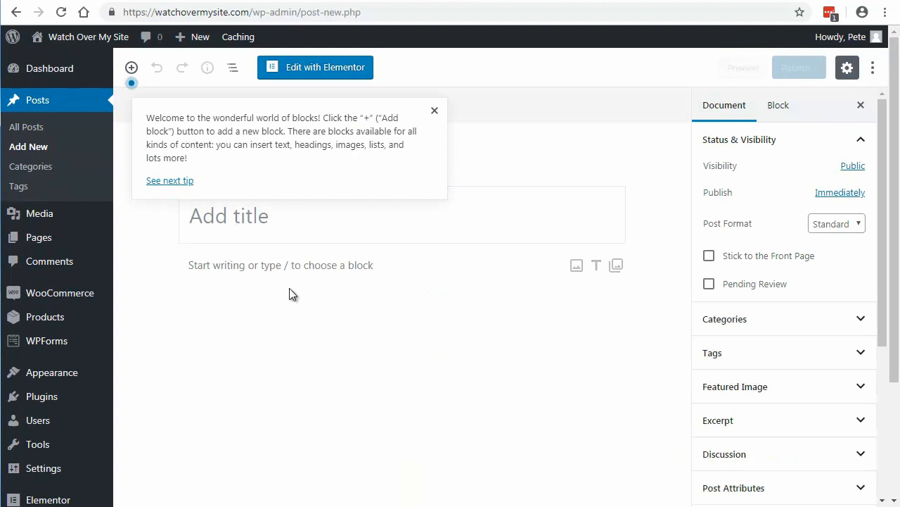
{"action": "type", "text": "this "}
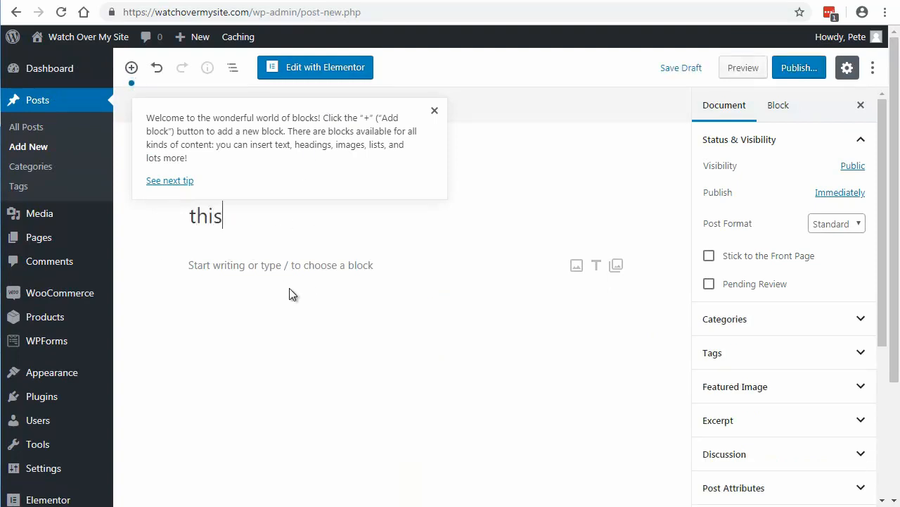
{"action": "type", "text": "a new post"}
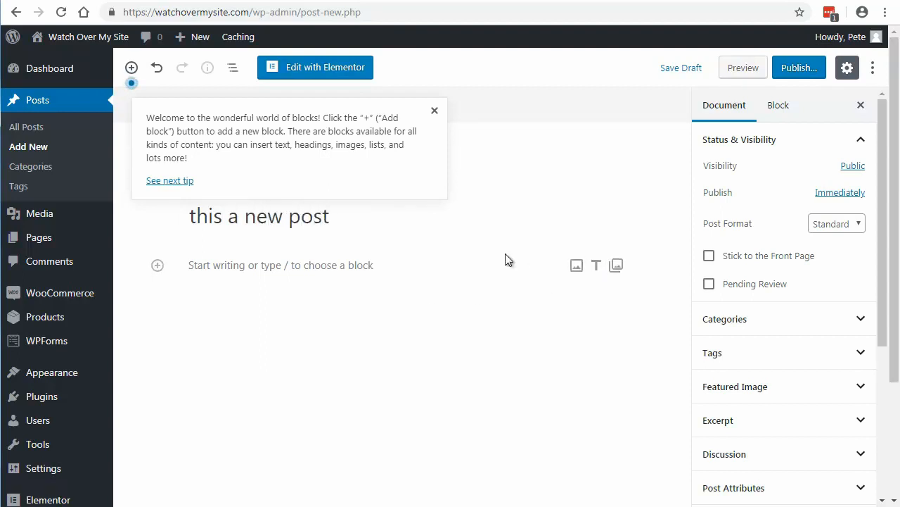
Step: Add an image block below the title and insert the laptop photo from the Media Library
{"action": "left_click", "coordinate": [577, 265]}
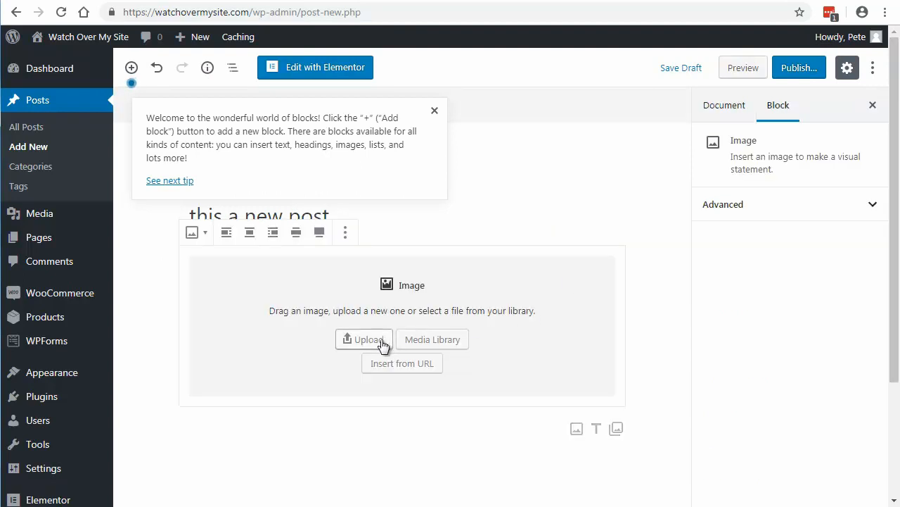
{"action": "left_click", "coordinate": [436, 339]}
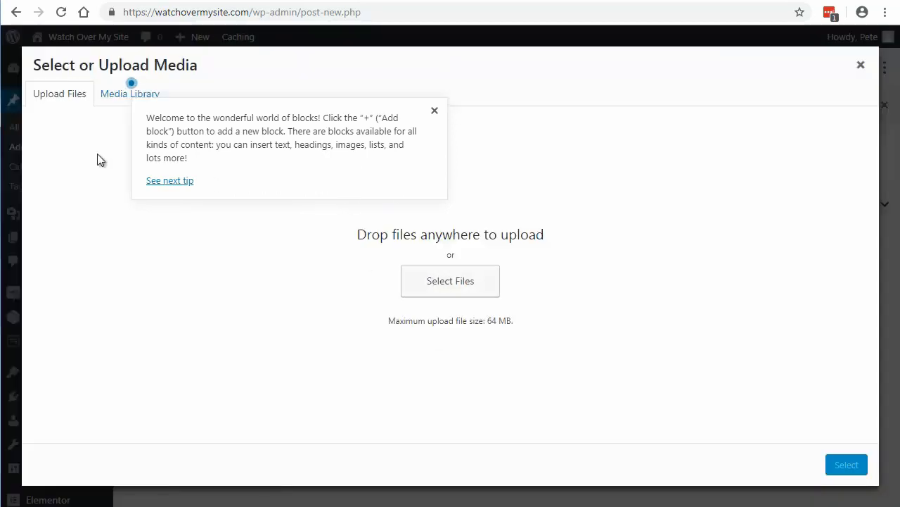
{"action": "left_click", "coordinate": [111, 94]}
{"action": "left_click", "coordinate": [98, 244]}
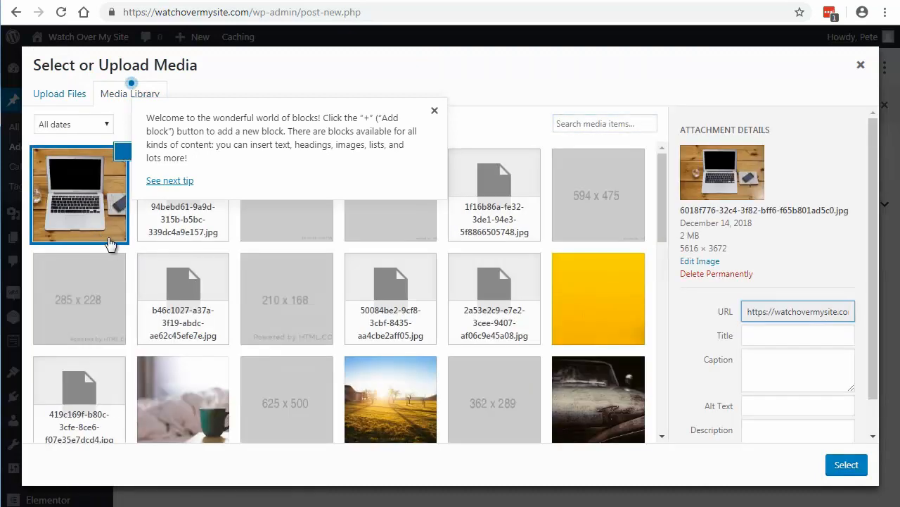
{"action": "left_click", "coordinate": [846, 465]}
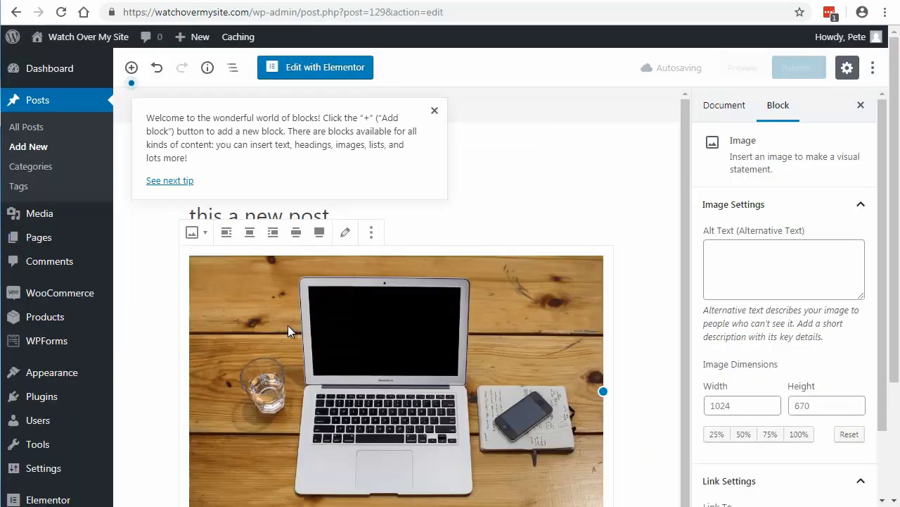
Step: Dismiss the block editor tip and add a paragraph block below the image with the text "sdhaddhjxfgjfjxfgjfgjxfg"
{"action": "left_click", "coordinate": [434, 111]}
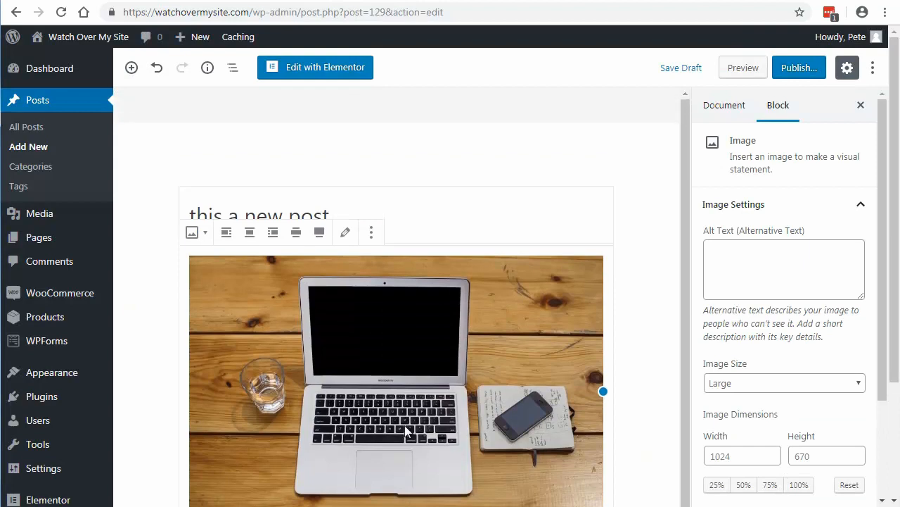
{"action": "left_click", "coordinate": [131, 68]}
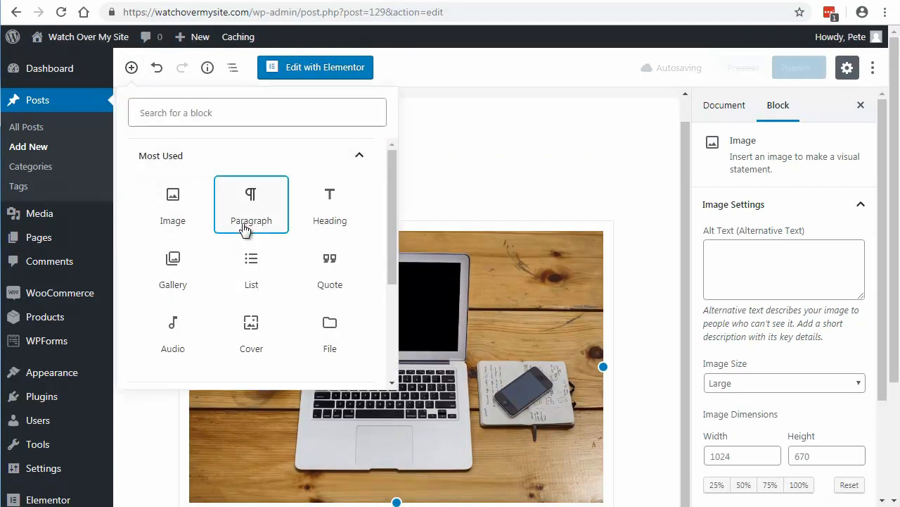
{"action": "left_click", "coordinate": [245, 224]}
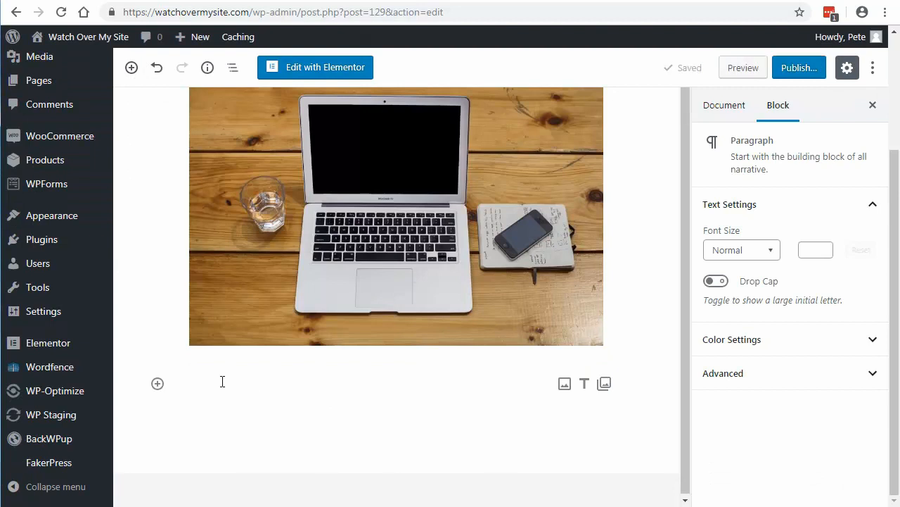
{"action": "type", "text": "sdhaddhjxfgjfjxfgjfgjxfg"}
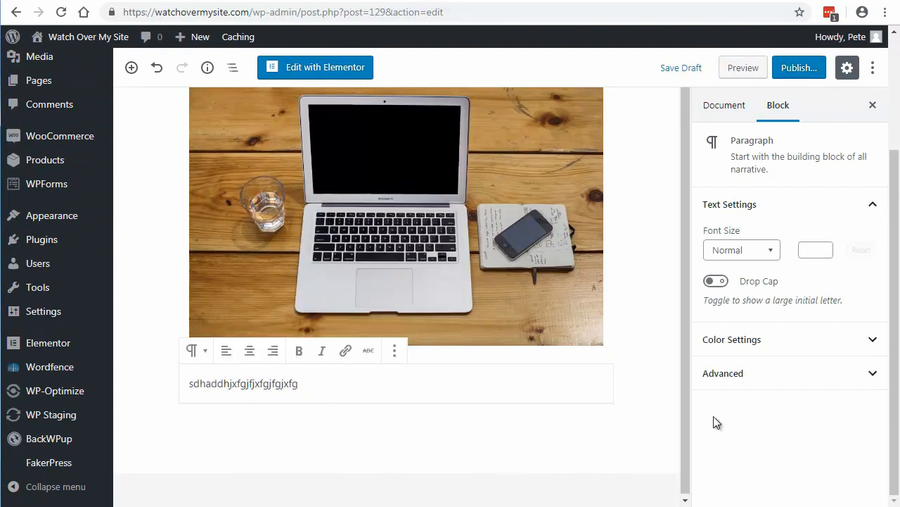
Step: Publish the post "this a new post" immediately with public visibility on the live site
{"action": "scroll", "coordinate": [750, 384], "scroll_direction": "up", "scroll_amount": 2}
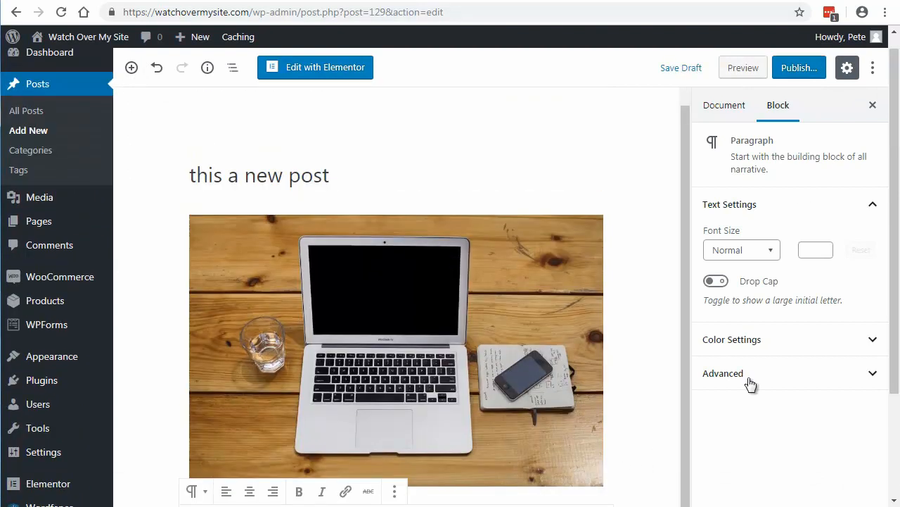
{"action": "left_click", "coordinate": [797, 69]}
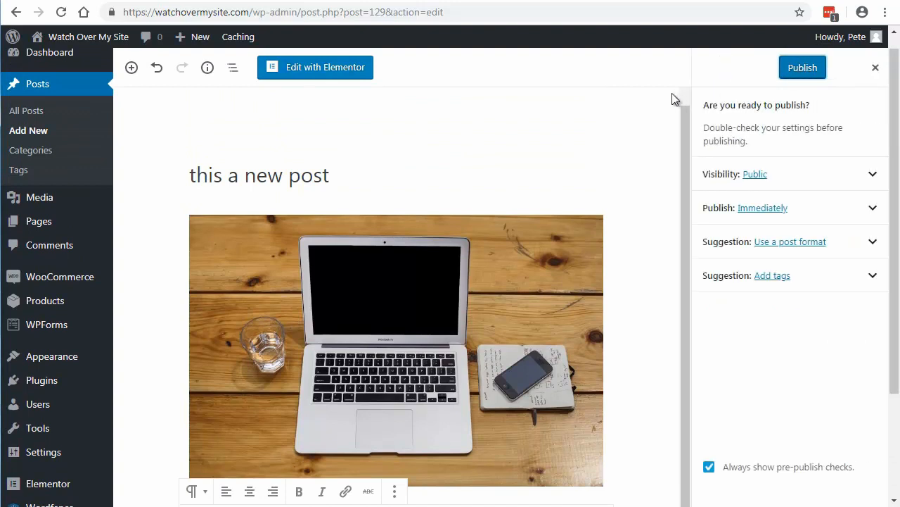
{"action": "left_click", "coordinate": [786, 74]}
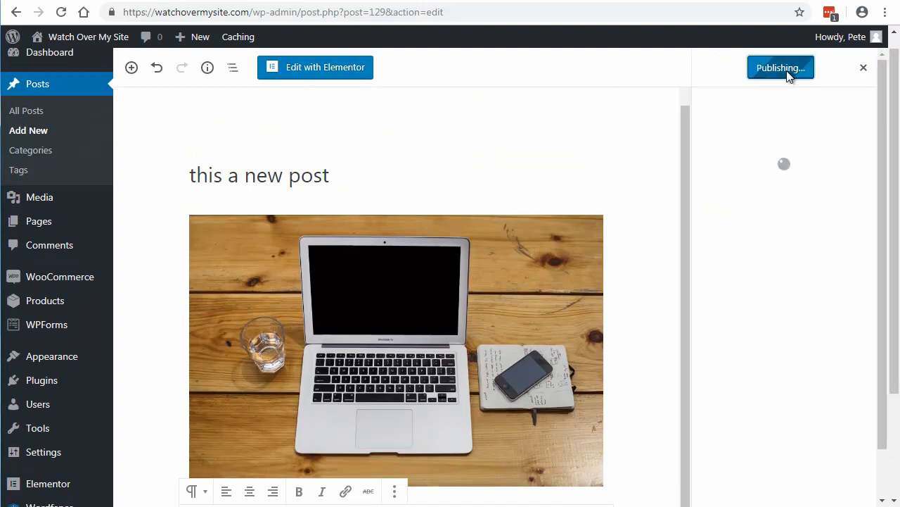
Step: Open the live site's front end in a new tab and view "this a new post" on the home page and its own page
{"action": "mouse_move", "coordinate": [24, 36]}
{"action": "right_click", "coordinate": [61, 62]}
{"action": "left_click", "coordinate": [80, 70]}
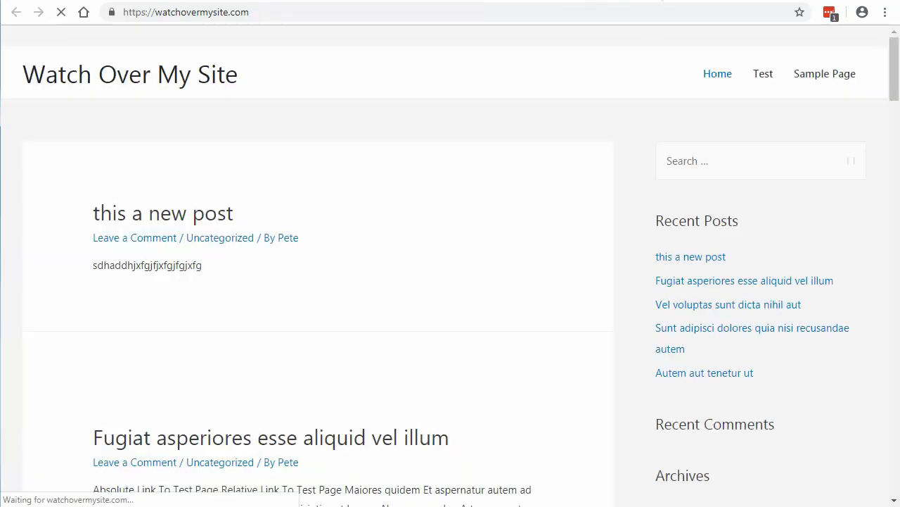
{"action": "scroll", "coordinate": [373, 204], "scroll_direction": "down", "scroll_amount": 3}
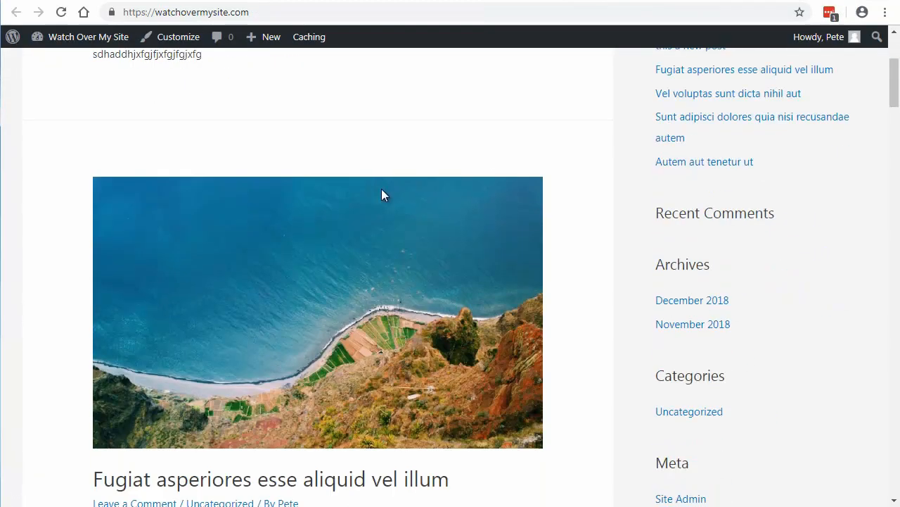
{"action": "scroll", "coordinate": [137, 247], "scroll_direction": "down", "scroll_amount": 1}
{"action": "scroll", "coordinate": [151, 253], "scroll_direction": "up", "scroll_amount": 4}
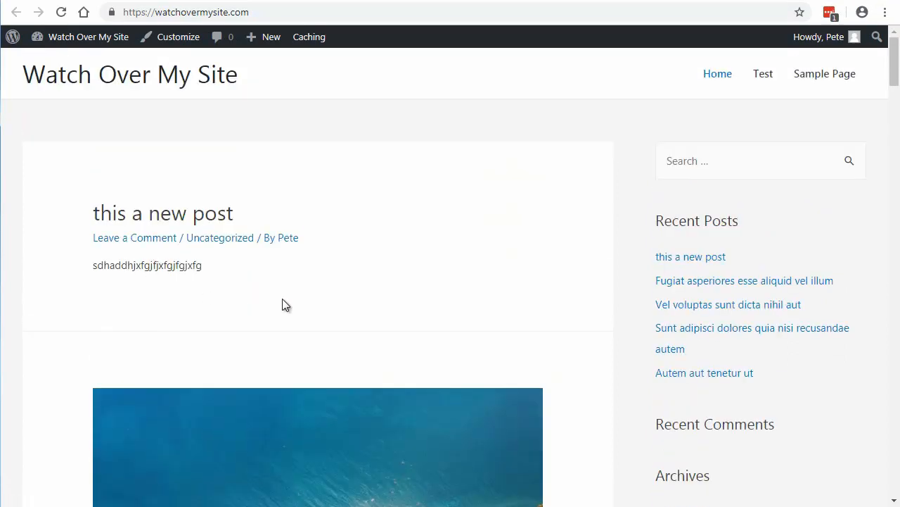
{"action": "left_click", "coordinate": [184, 220]}
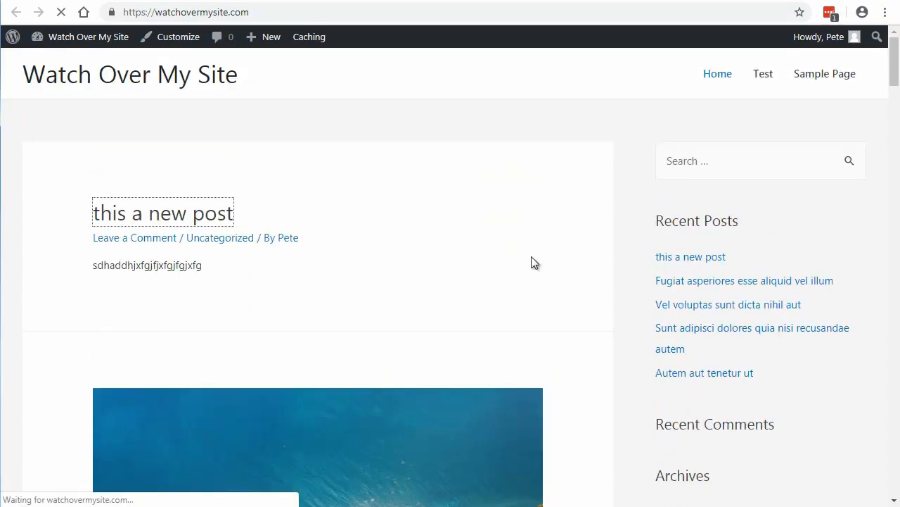
{"action": "scroll", "coordinate": [376, 225], "scroll_direction": "down", "scroll_amount": 1}
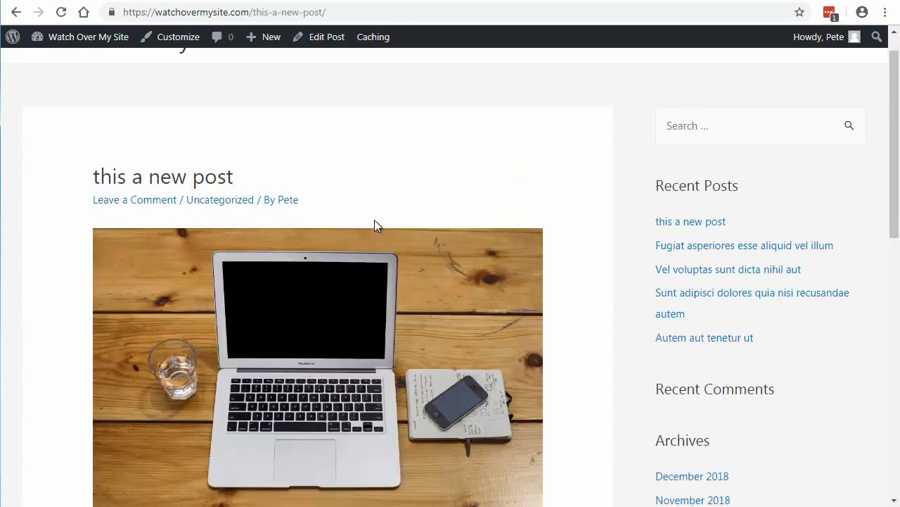
{"action": "scroll", "coordinate": [364, 289], "scroll_direction": "down", "scroll_amount": 5}
{"action": "scroll", "coordinate": [364, 291], "scroll_direction": "up", "scroll_amount": 6}
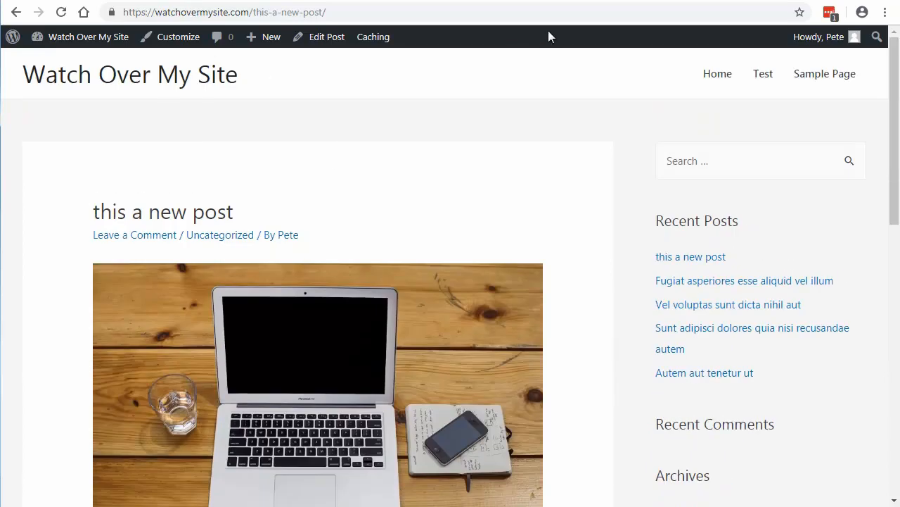
Step: Return to the live admin, open the WP Staging sites overview, and check the womscopy home page for the new post
{"action": "left_click", "coordinate": [534, 0]}
{"action": "scroll", "coordinate": [40, 402], "scroll_direction": "down", "scroll_amount": 2}
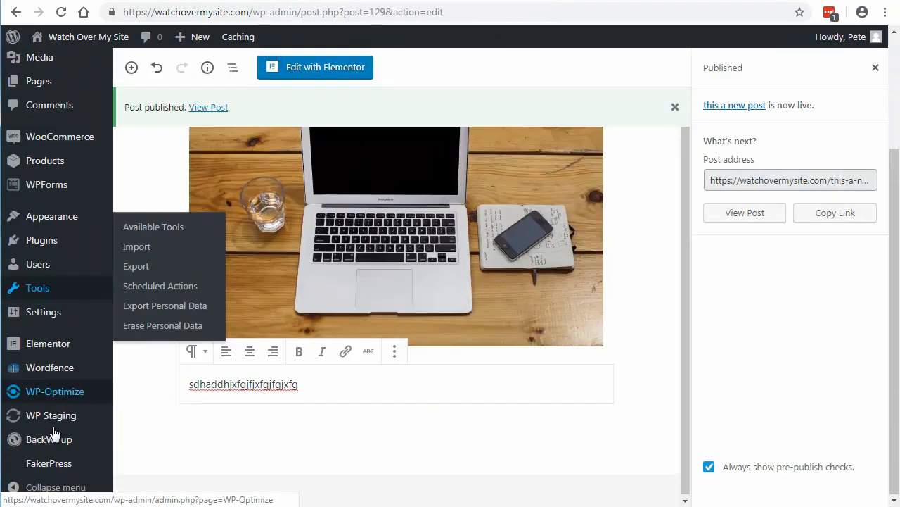
{"action": "mouse_move", "coordinate": [51, 416]}
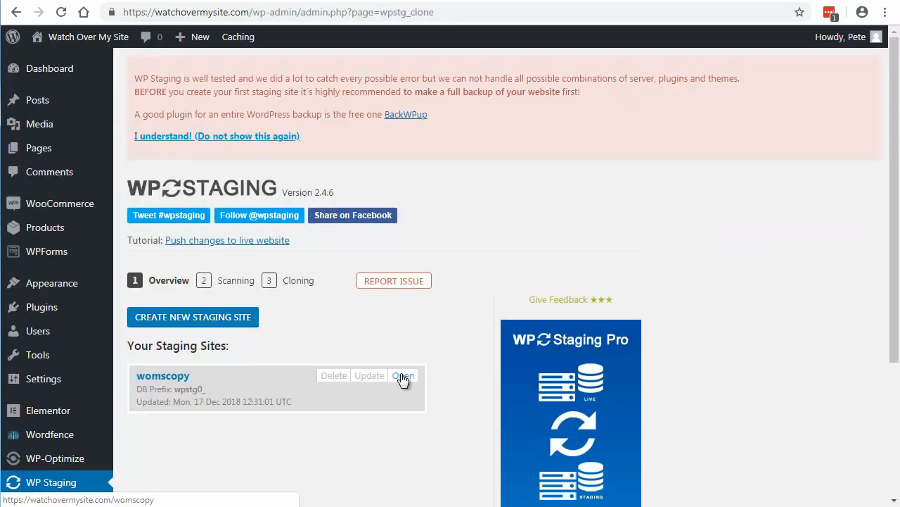
{"action": "left_click", "coordinate": [402, 376]}
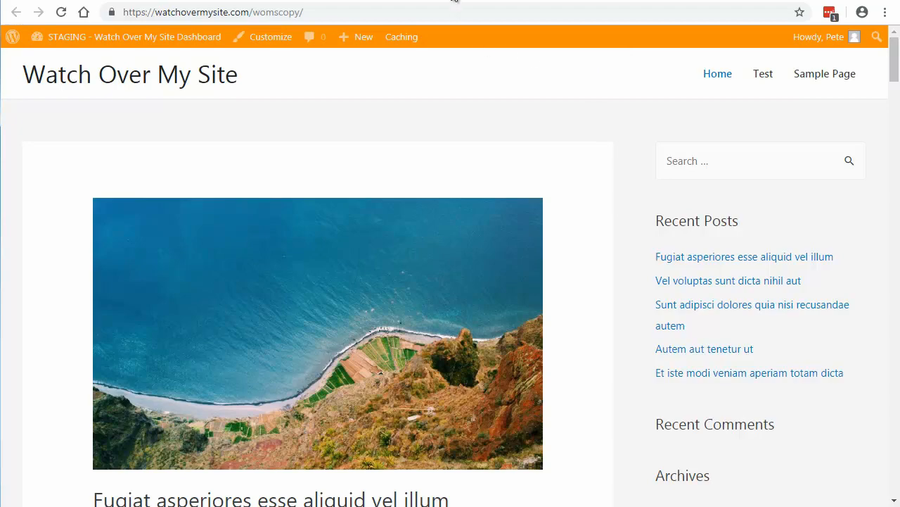
{"action": "left_click", "coordinate": [451, 0]}
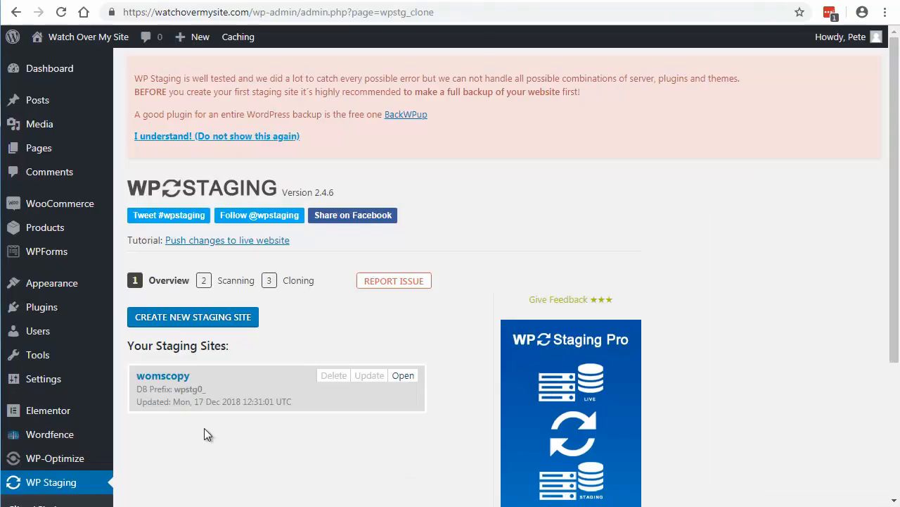
Step: Open the update options for the womscopy staging site and examine which database tables are selected for copying
{"action": "left_click", "coordinate": [369, 377]}
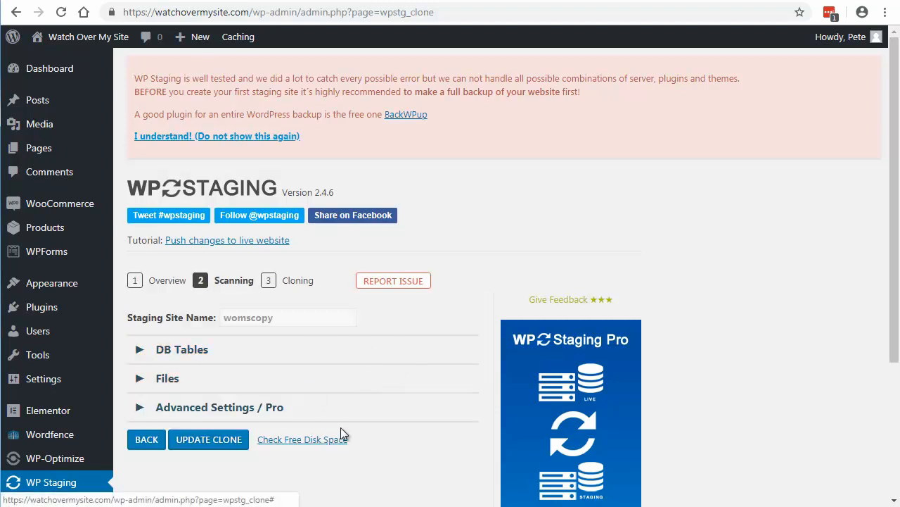
{"action": "mouse_move", "coordinate": [107, 410]}
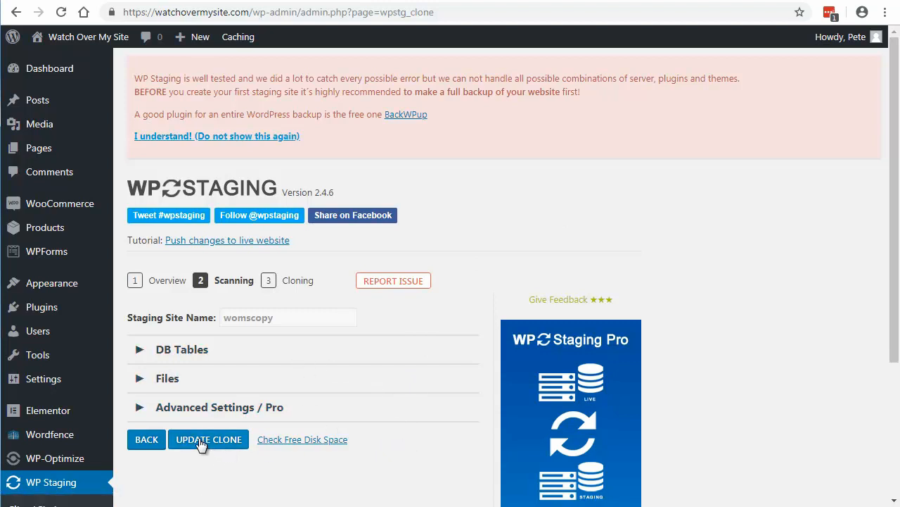
{"action": "left_click", "coordinate": [188, 352]}
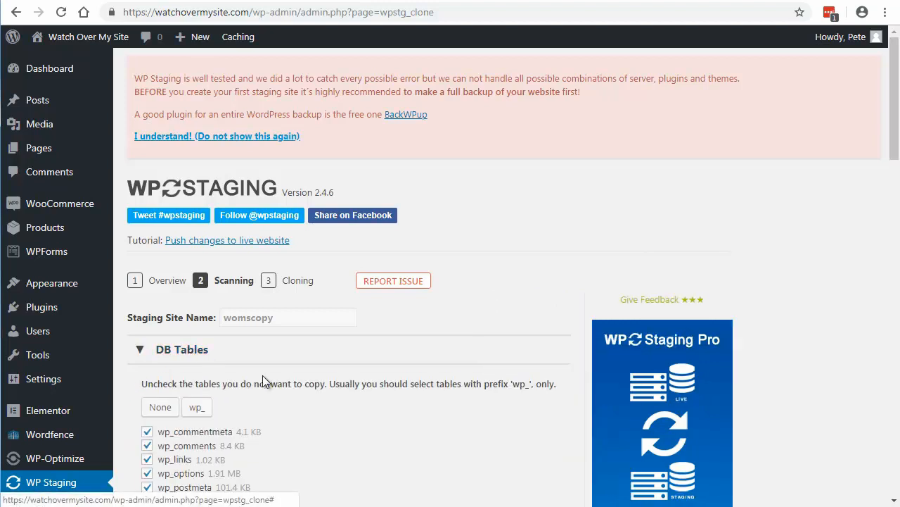
{"action": "scroll", "coordinate": [394, 373], "scroll_direction": "down", "scroll_amount": 10}
{"action": "scroll", "coordinate": [392, 369], "scroll_direction": "down", "scroll_amount": 8}
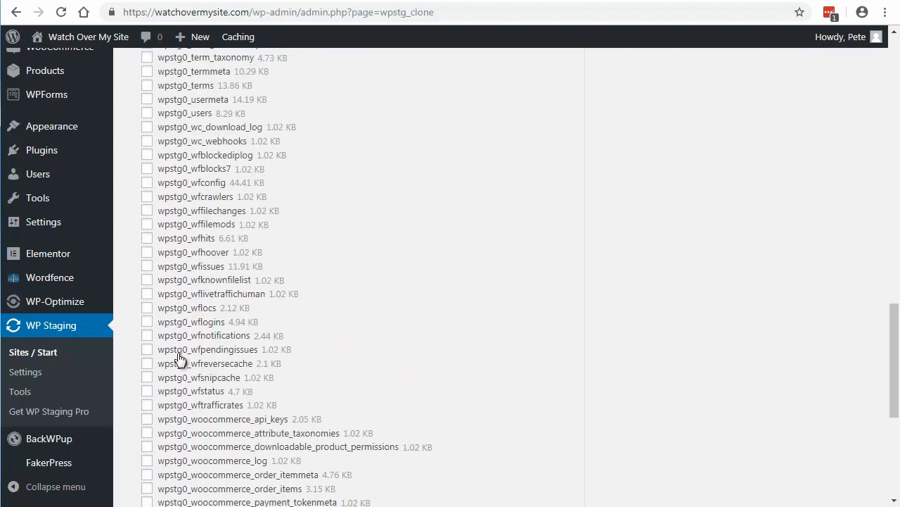
{"action": "scroll", "coordinate": [211, 355], "scroll_direction": "up", "scroll_amount": 6}
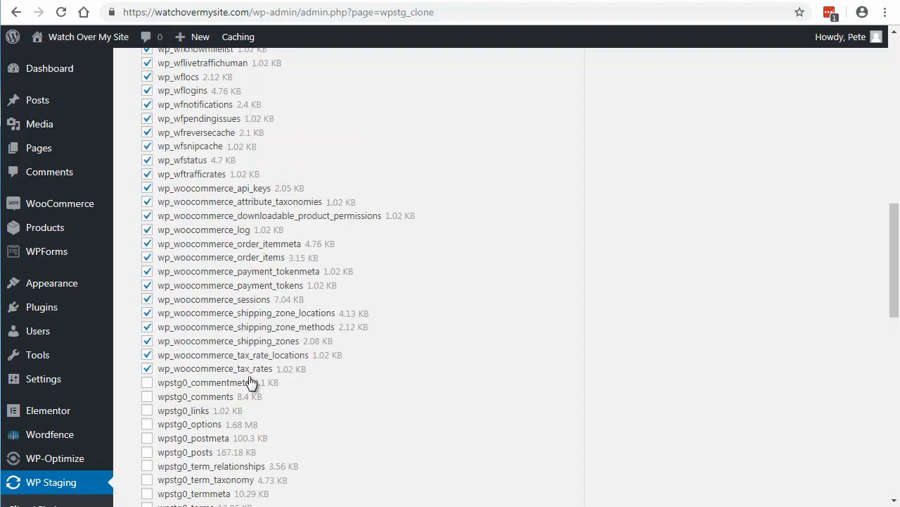
{"action": "scroll", "coordinate": [249, 375], "scroll_direction": "up", "scroll_amount": 9}
{"action": "scroll", "coordinate": [249, 376], "scroll_direction": "down", "scroll_amount": 5}
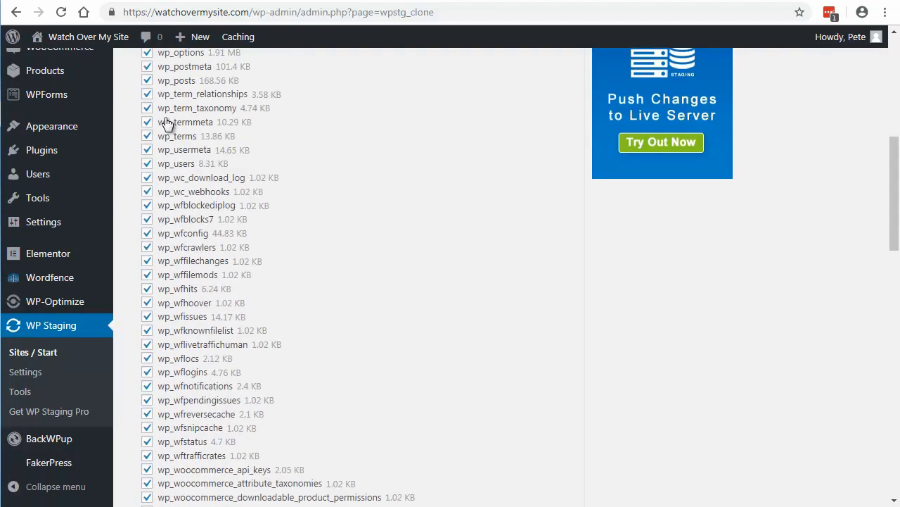
{"action": "scroll", "coordinate": [167, 399], "scroll_direction": "down", "scroll_amount": 1}
{"action": "scroll", "coordinate": [167, 399], "scroll_direction": "down", "scroll_amount": 5}
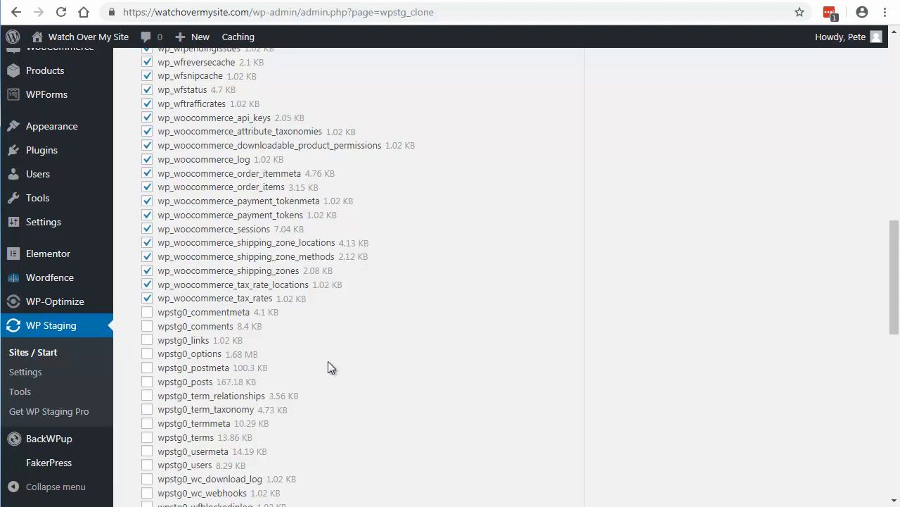
{"action": "scroll", "coordinate": [497, 341], "scroll_direction": "up", "scroll_amount": 10}
{"action": "scroll", "coordinate": [275, 206], "scroll_direction": "down", "scroll_amount": 1}
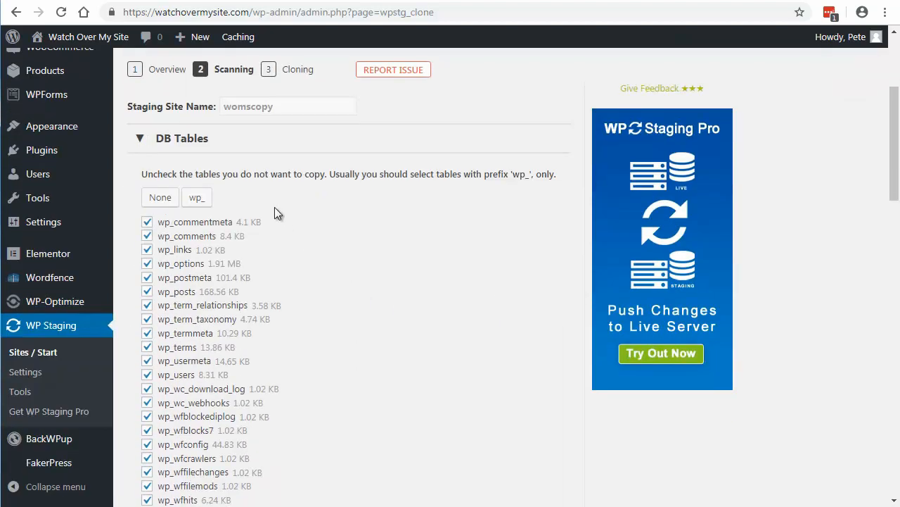
Step: Review the folders selected for copying, then update the womscopy clone with the live site's data and confirm the overwrite
{"action": "left_click", "coordinate": [201, 144]}
{"action": "left_click", "coordinate": [188, 183]}
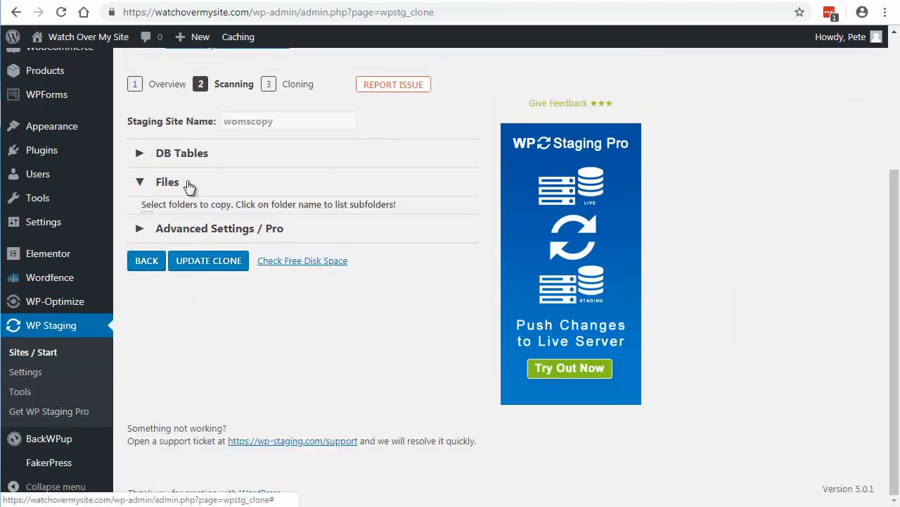
{"action": "left_click", "coordinate": [166, 169]}
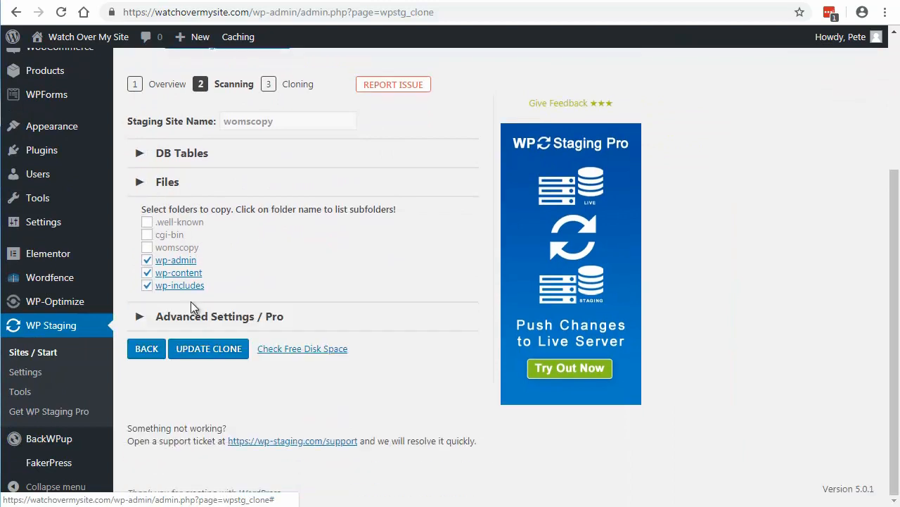
{"action": "left_click", "coordinate": [203, 248]}
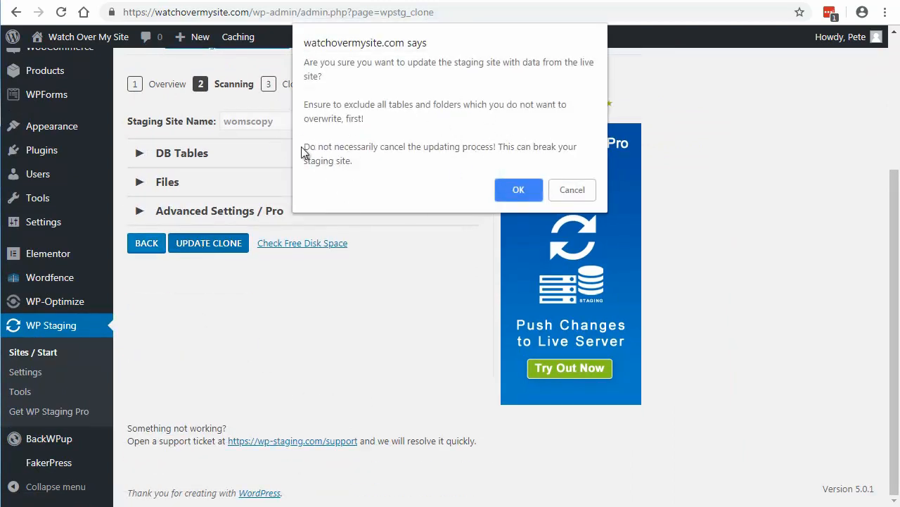
{"action": "left_click", "coordinate": [519, 189]}
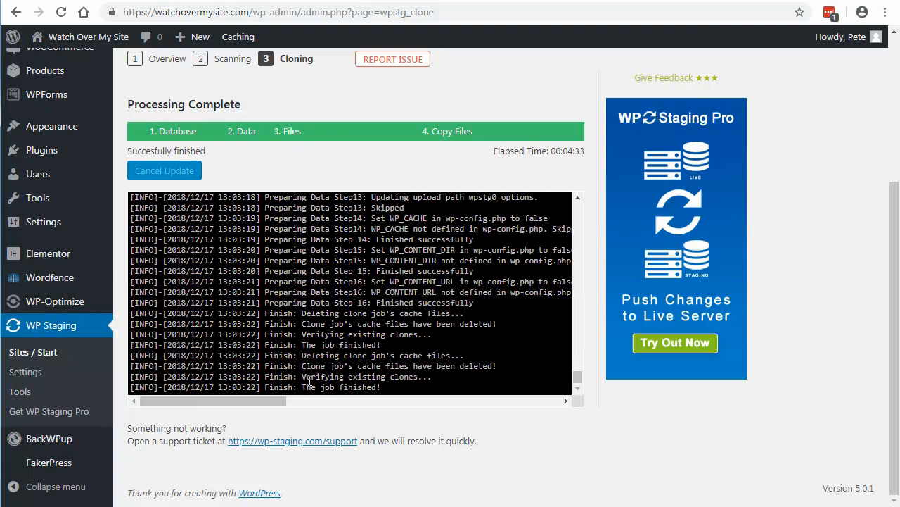
Step: Check the last entry of the cloning log and return to the staging sites overview
{"action": "left_click_drag", "start_coordinate": [160, 388], "coordinate": [385, 397]}
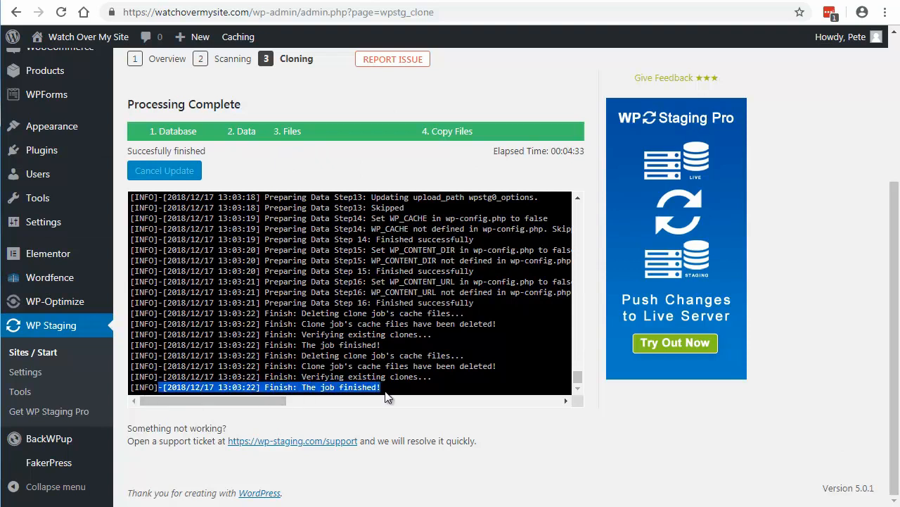
{"action": "left_click", "coordinate": [346, 369]}
{"action": "left_click", "coordinate": [33, 352]}
{"action": "mouse_move", "coordinate": [126, 456]}
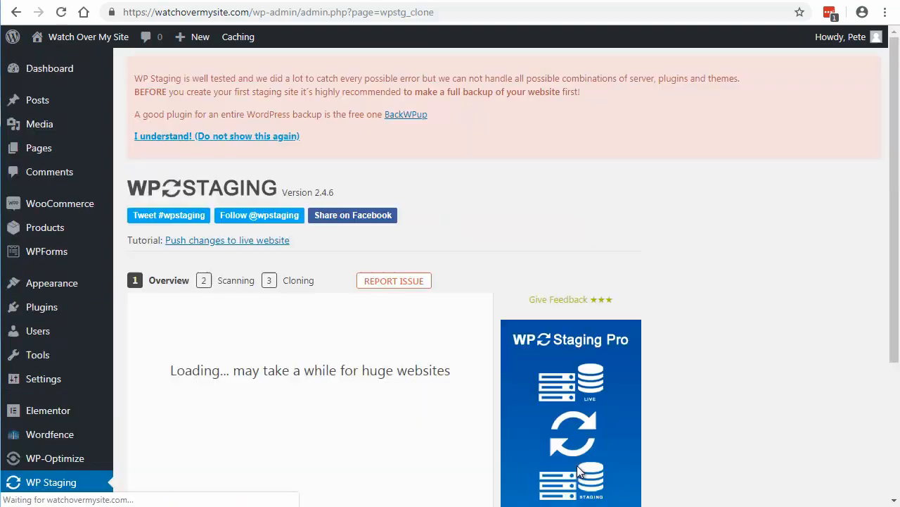
{"action": "scroll", "coordinate": [311, 324], "scroll_direction": "down", "scroll_amount": 2}
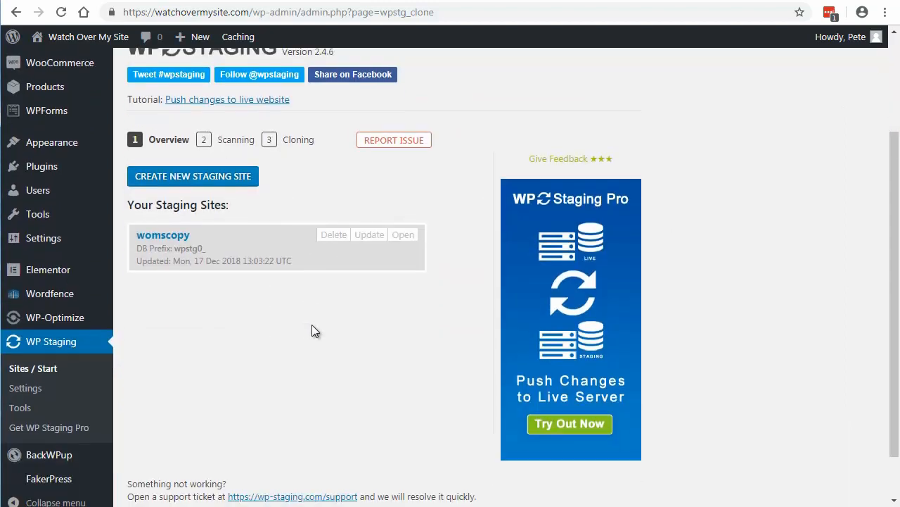
Step: Open the womscopy staging site, log in with the prefilled credentials, and compare its home page with the live site's
{"action": "left_click", "coordinate": [403, 237]}
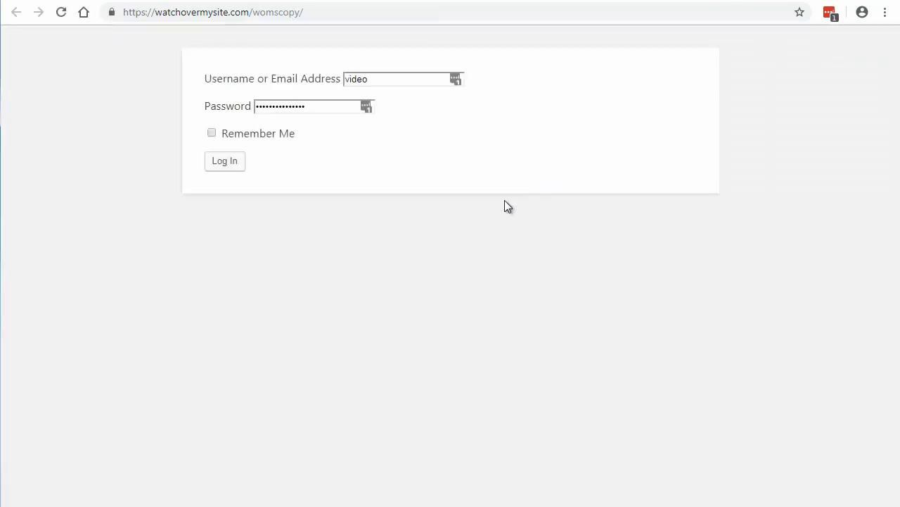
{"action": "left_click", "coordinate": [221, 163]}
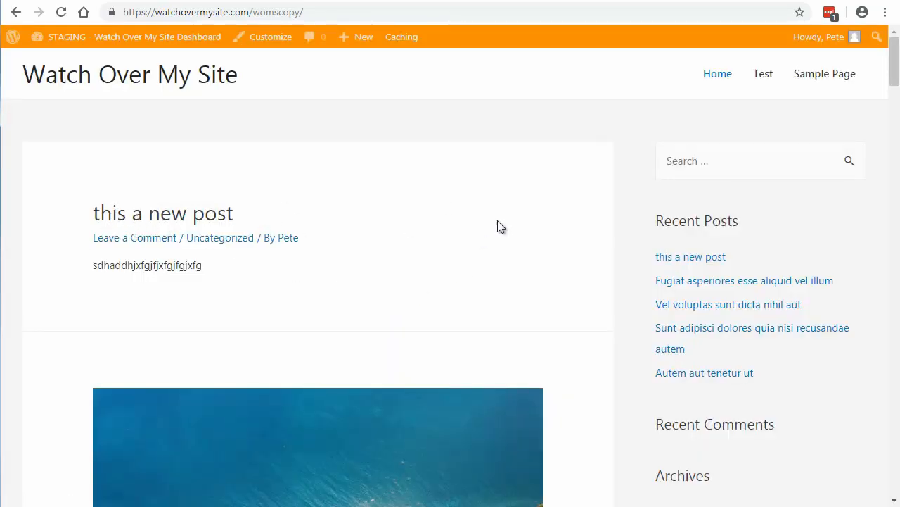
{"action": "left_click", "coordinate": [703, 0]}
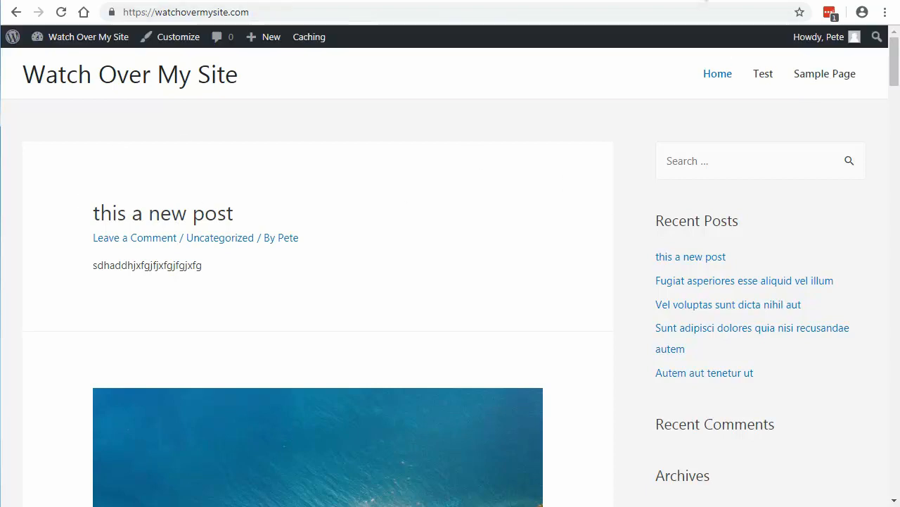
Step: Return to the staging sites overview on the live site and open the delete options for the womscopy staging site
{"action": "left_click", "coordinate": [558, 0]}
{"action": "left_click", "coordinate": [445, 0]}
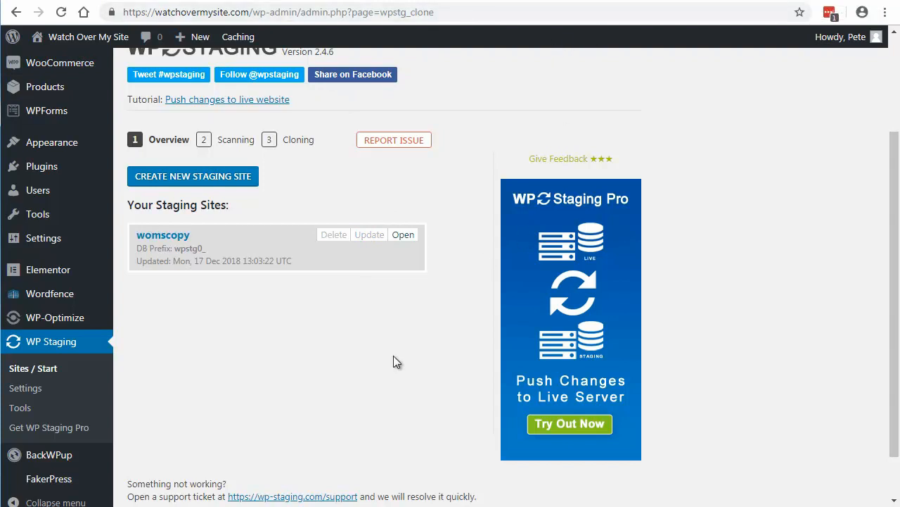
{"action": "scroll", "coordinate": [393, 362], "scroll_direction": "down", "scroll_amount": 1}
{"action": "scroll", "coordinate": [393, 362], "scroll_direction": "up", "scroll_amount": 1}
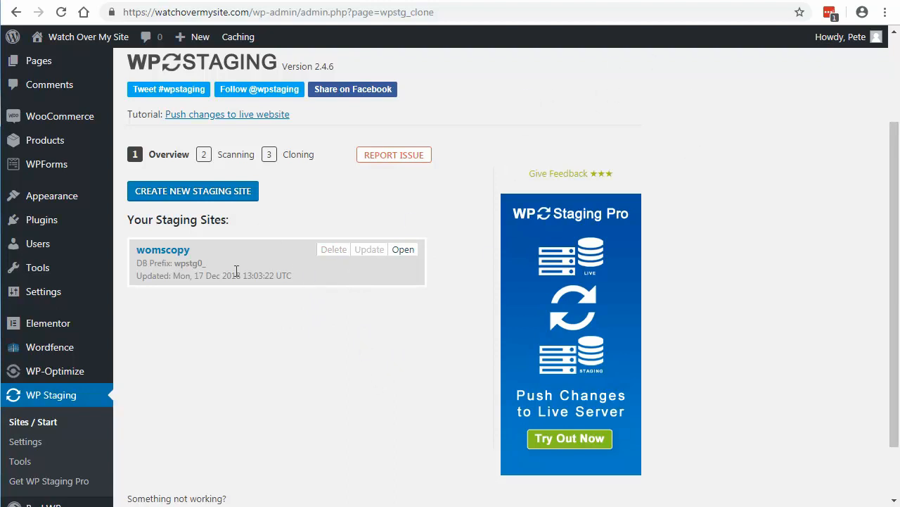
{"action": "left_click", "coordinate": [335, 252]}
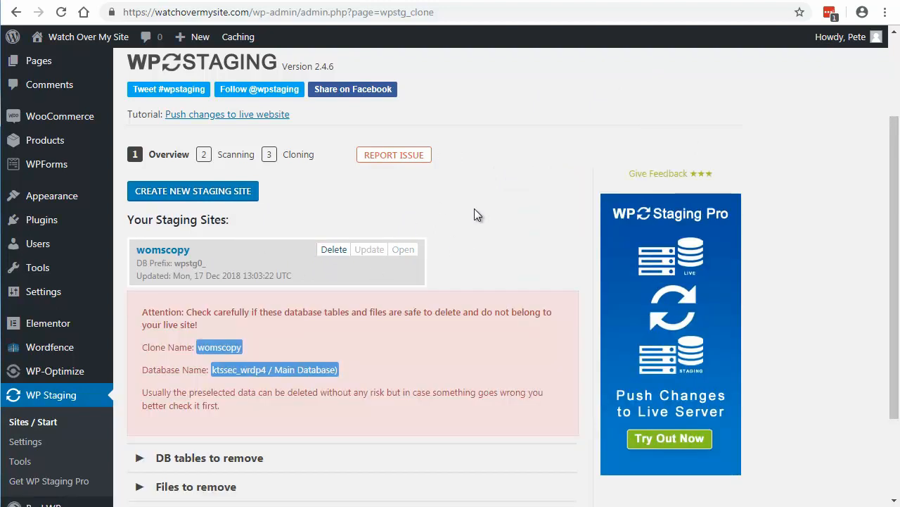
{"action": "scroll", "coordinate": [474, 213], "scroll_direction": "down", "scroll_amount": 2}
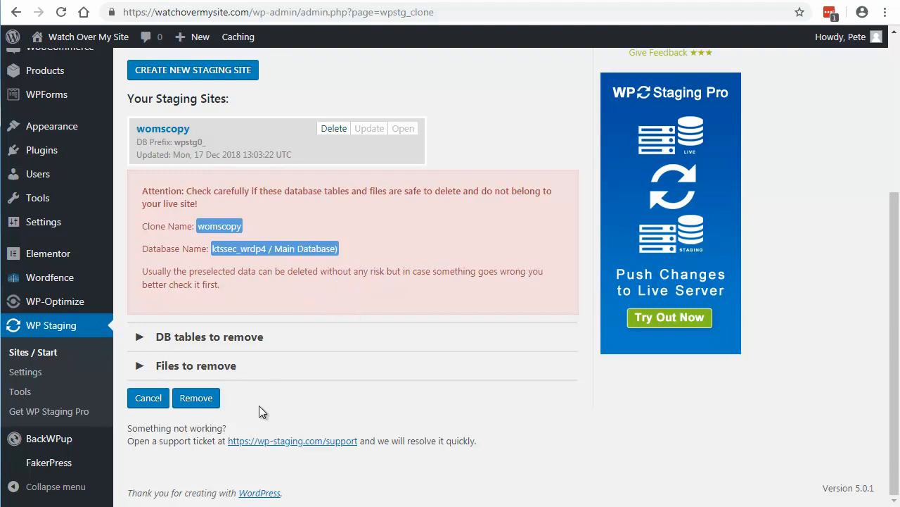
Step: Examine which database tables are selected for removal with the womscopy clone, and collapse the list
{"action": "left_click", "coordinate": [199, 338]}
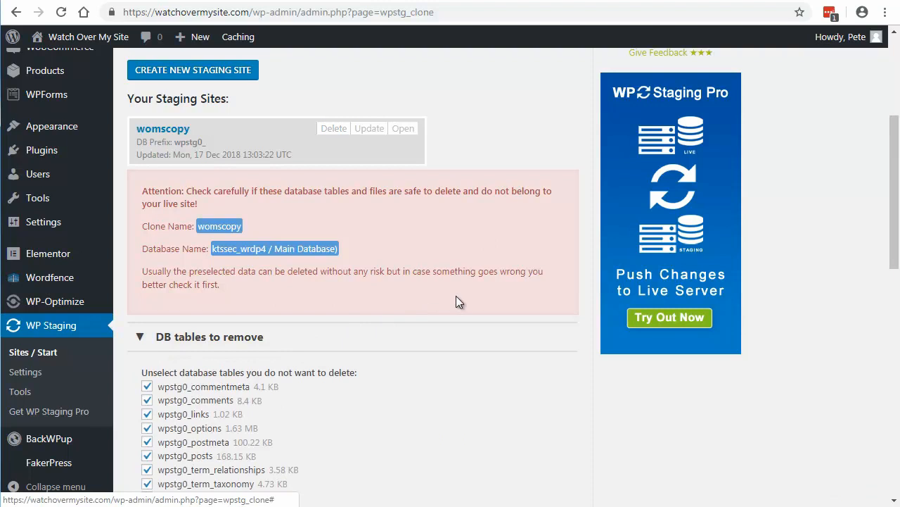
{"action": "scroll", "coordinate": [456, 301], "scroll_direction": "down", "scroll_amount": 4}
{"action": "scroll", "coordinate": [456, 301], "scroll_direction": "up", "scroll_amount": 1}
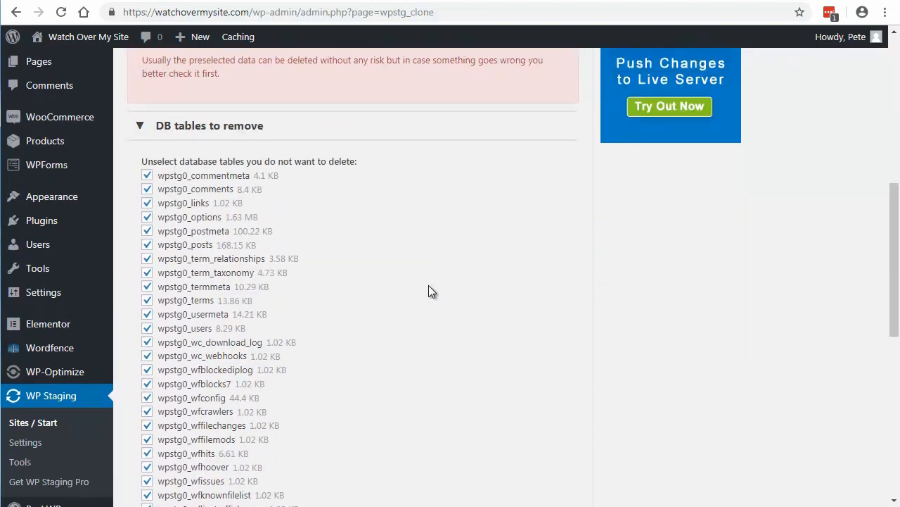
{"action": "scroll", "coordinate": [456, 232], "scroll_direction": "down", "scroll_amount": 1}
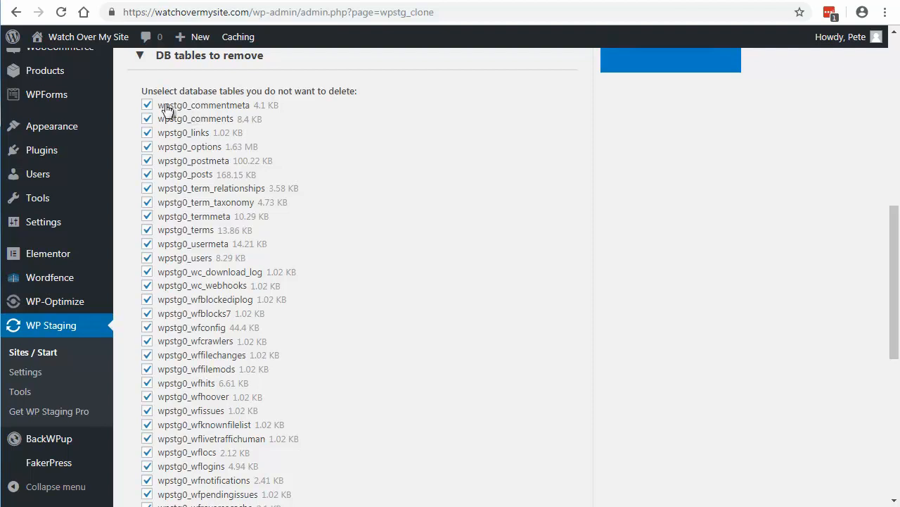
{"action": "scroll", "coordinate": [255, 245], "scroll_direction": "down", "scroll_amount": 2}
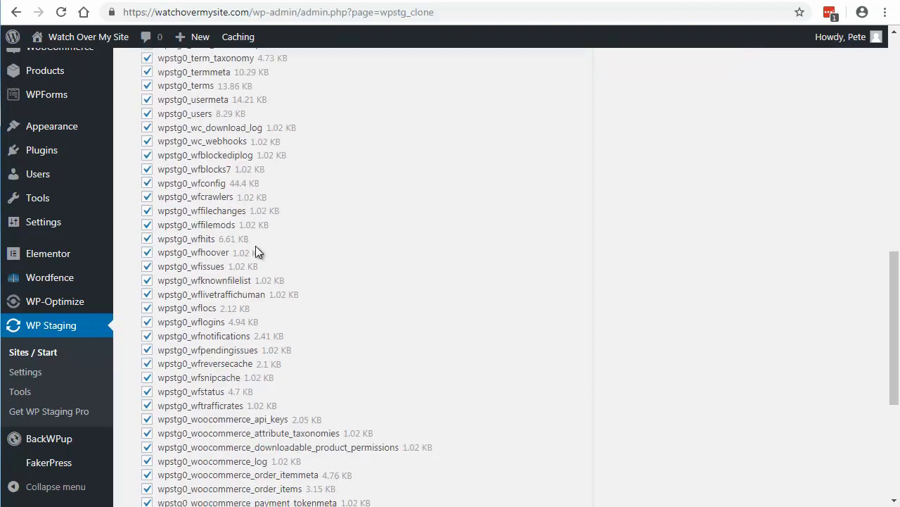
{"action": "scroll", "coordinate": [256, 247], "scroll_direction": "down", "scroll_amount": 4}
{"action": "scroll", "coordinate": [256, 247], "scroll_direction": "up", "scroll_amount": 2}
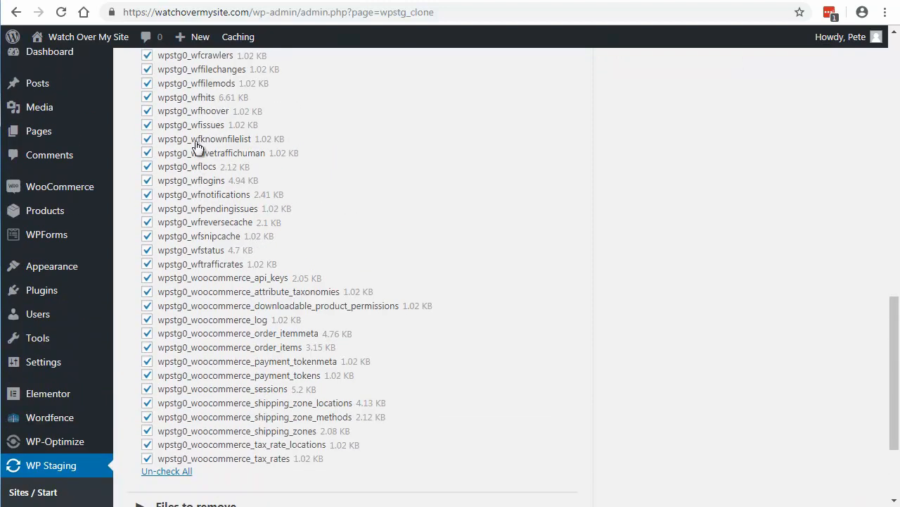
{"action": "scroll", "coordinate": [195, 161], "scroll_direction": "up", "scroll_amount": 6}
{"action": "left_click", "coordinate": [201, 195]}
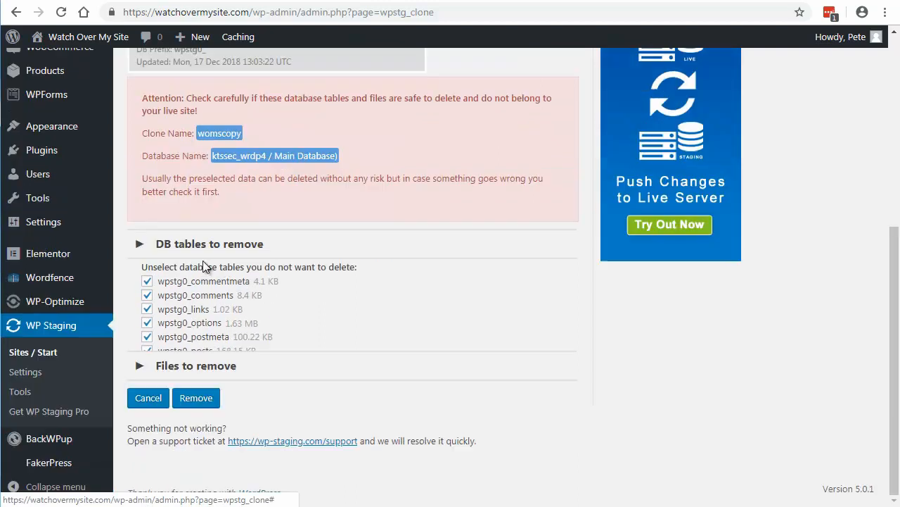
Step: Review the files to remove for womscopy, and remove the staging site with its preselected tables and folder
{"action": "left_click", "coordinate": [204, 366]}
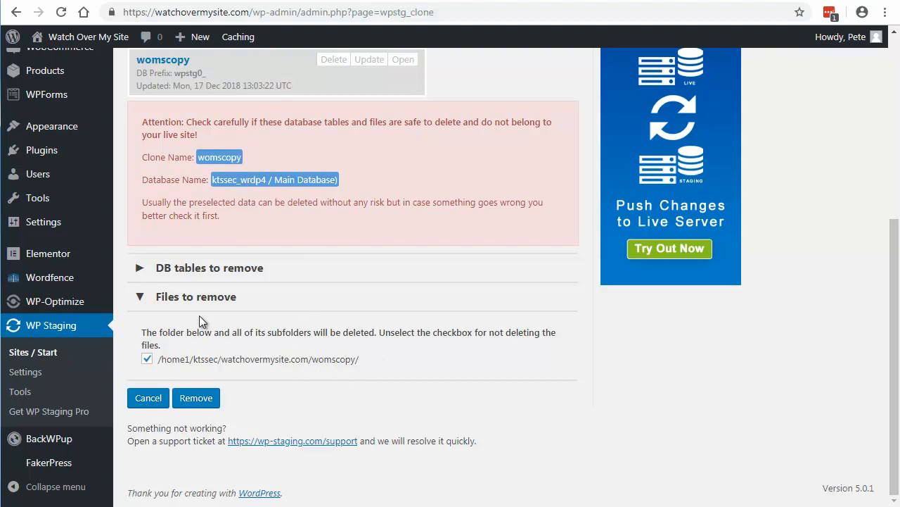
{"action": "left_click", "coordinate": [185, 298]}
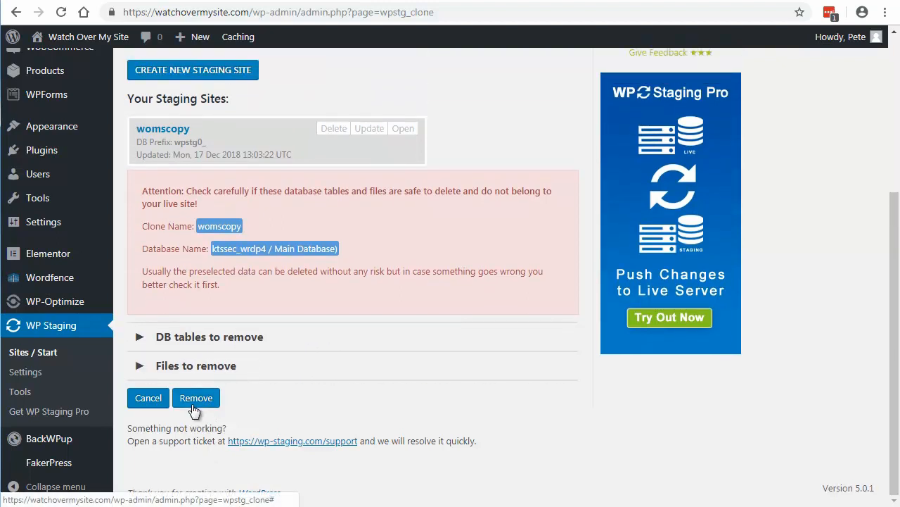
{"action": "left_click", "coordinate": [194, 398]}
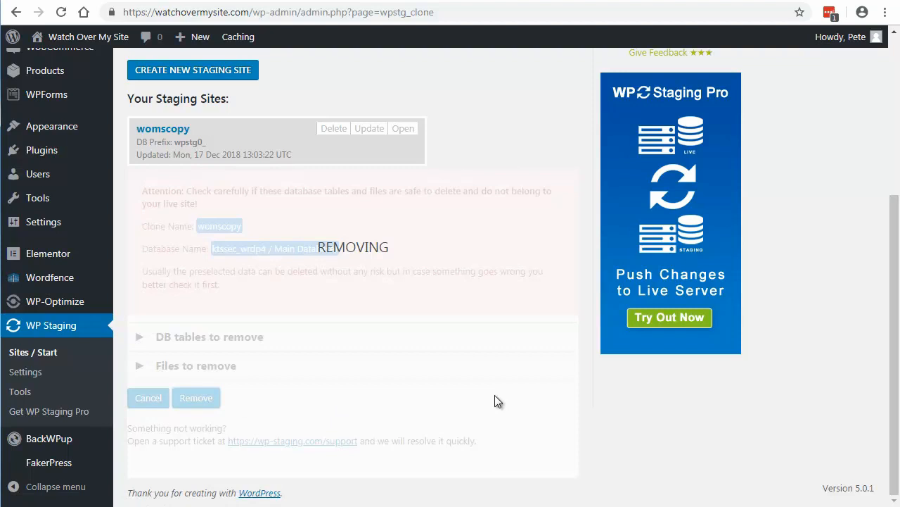
{"action": "scroll", "coordinate": [383, 311], "scroll_direction": "up", "scroll_amount": 3}
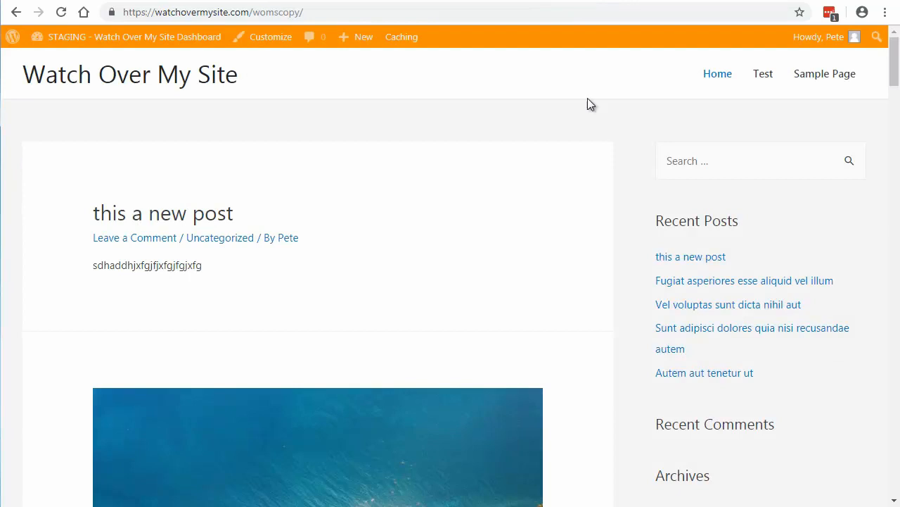
Step: Reload the womscopy address to check the removal, and inspect the live home page and the staging sites overview
{"action": "left_click", "coordinate": [61, 11]}
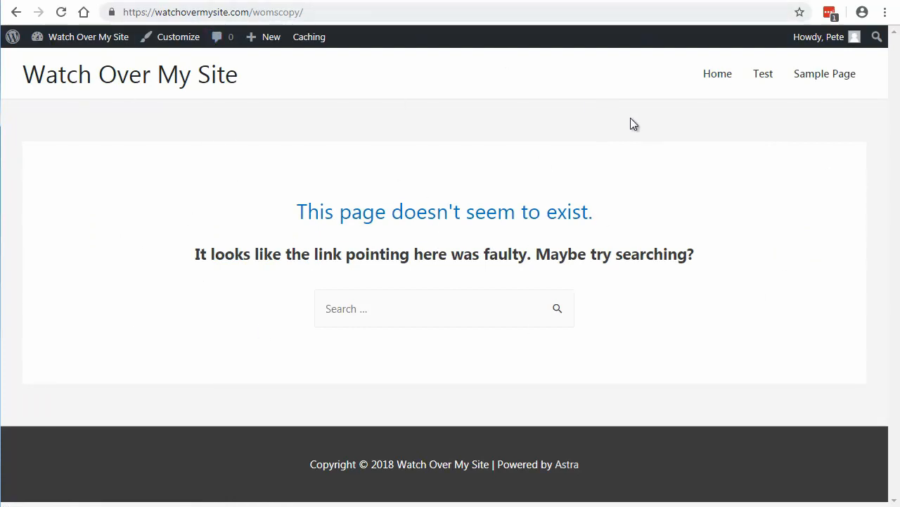
{"action": "left_click", "coordinate": [721, 76]}
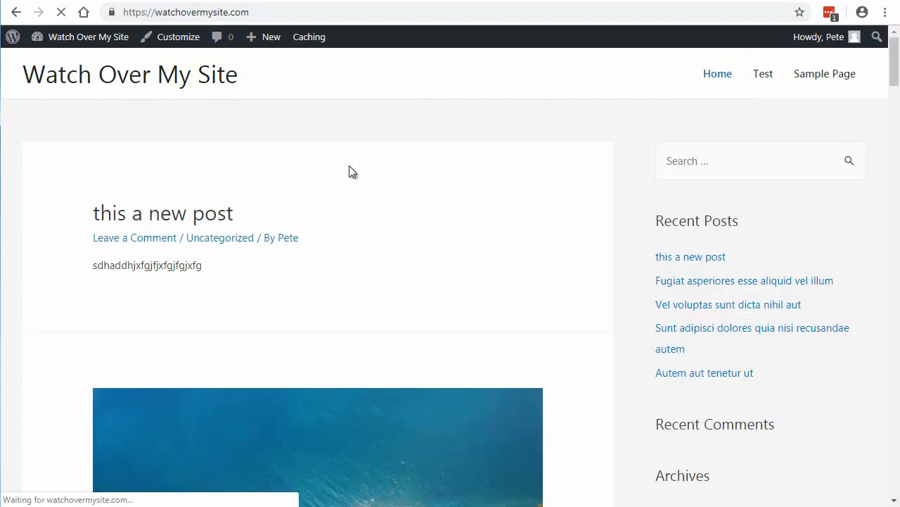
{"action": "scroll", "coordinate": [511, 282], "scroll_direction": "down", "scroll_amount": 2}
{"action": "scroll", "coordinate": [510, 282], "scroll_direction": "down", "scroll_amount": 2}
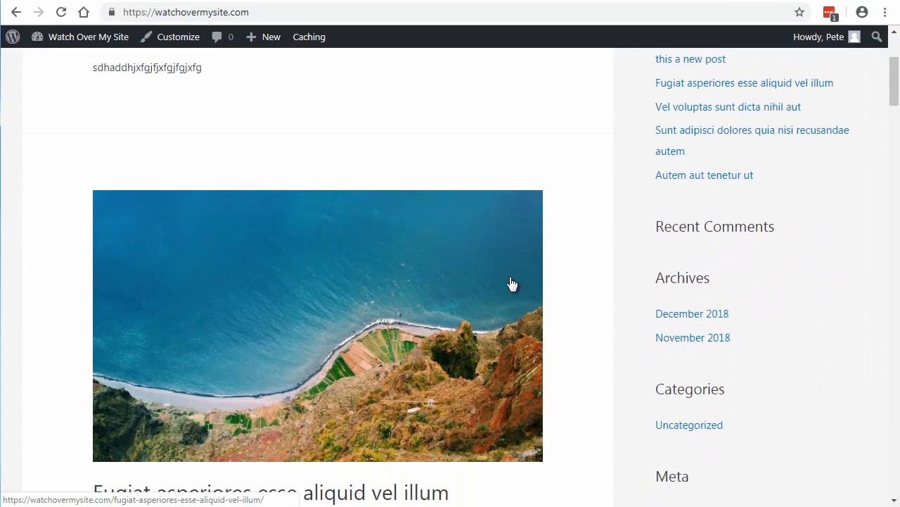
{"action": "scroll", "coordinate": [511, 284], "scroll_direction": "up", "scroll_amount": 4}
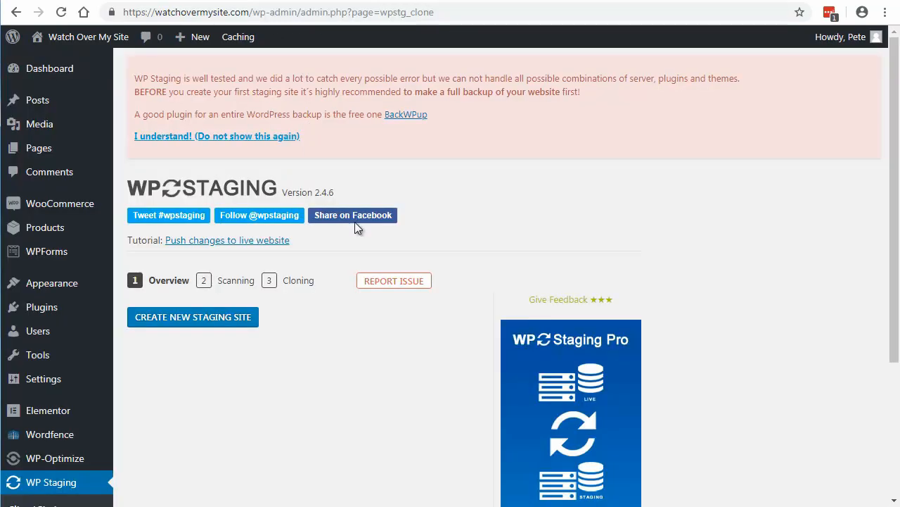
{"action": "scroll", "coordinate": [247, 385], "scroll_direction": "down", "scroll_amount": 3}
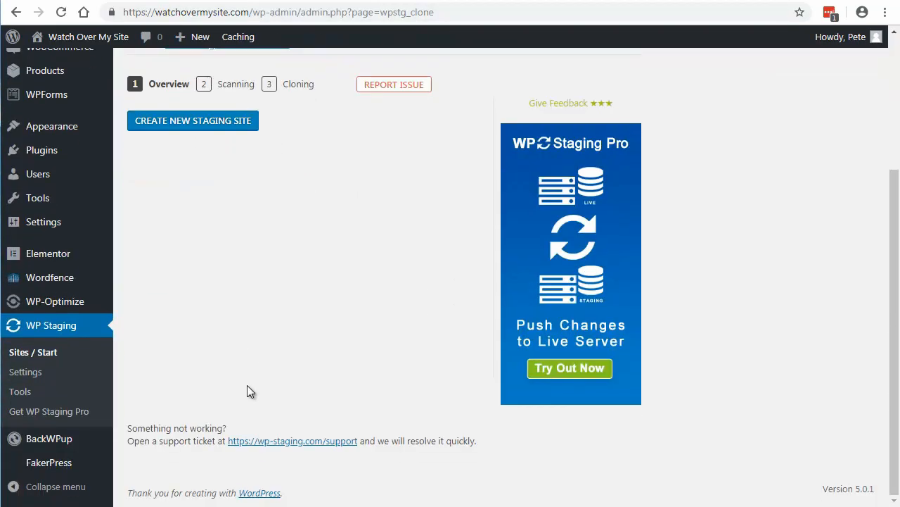
{"action": "scroll", "coordinate": [247, 391], "scroll_direction": "up", "scroll_amount": 3}
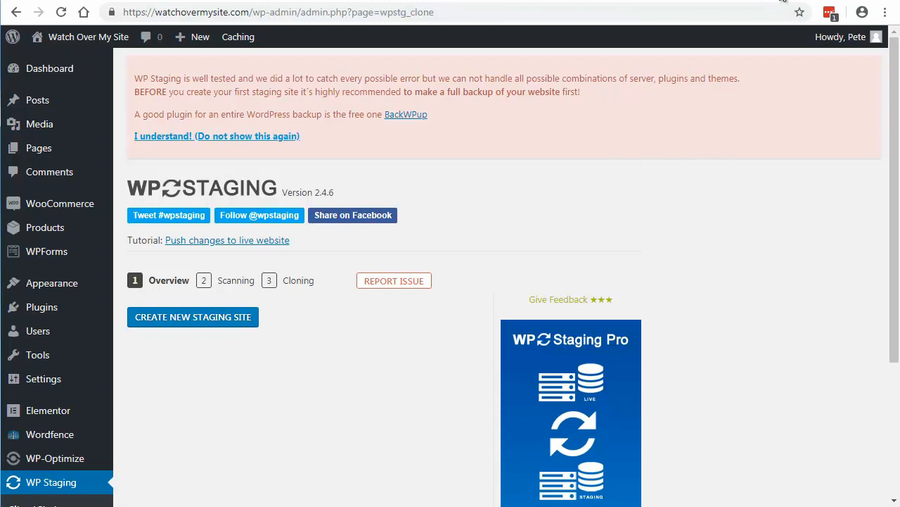
Step: Open wordpress.org in a new browser tab
{"action": "key", "text": "ctrl+t"}
{"action": "type", "text": "wo"}
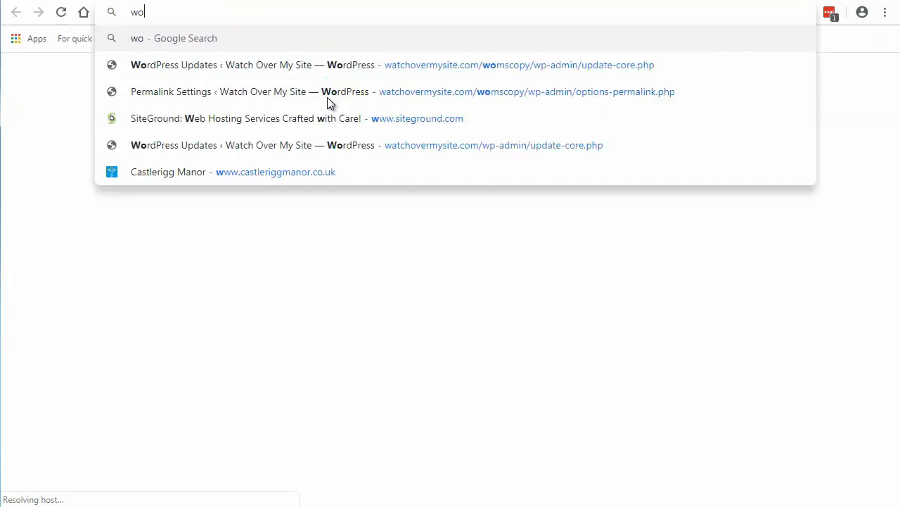
{"action": "type", "text": "rdpress"}
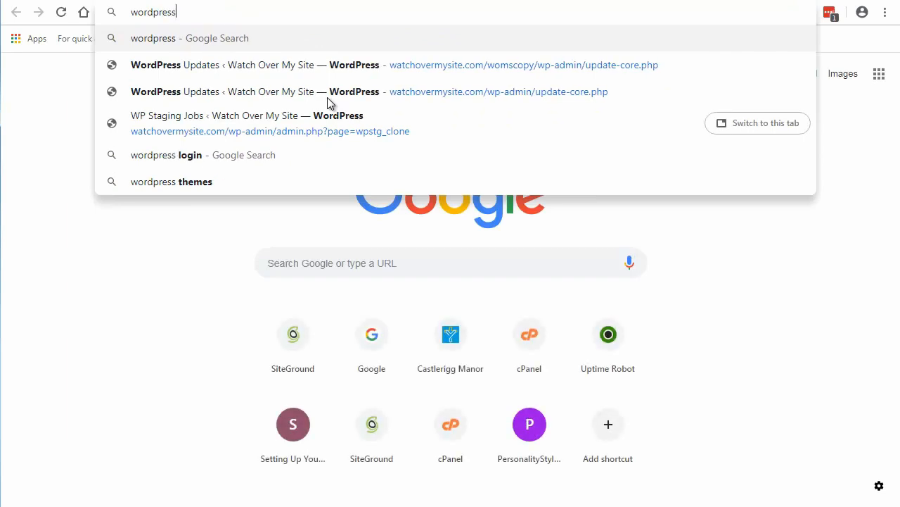
{"action": "type", "text": ".org"}
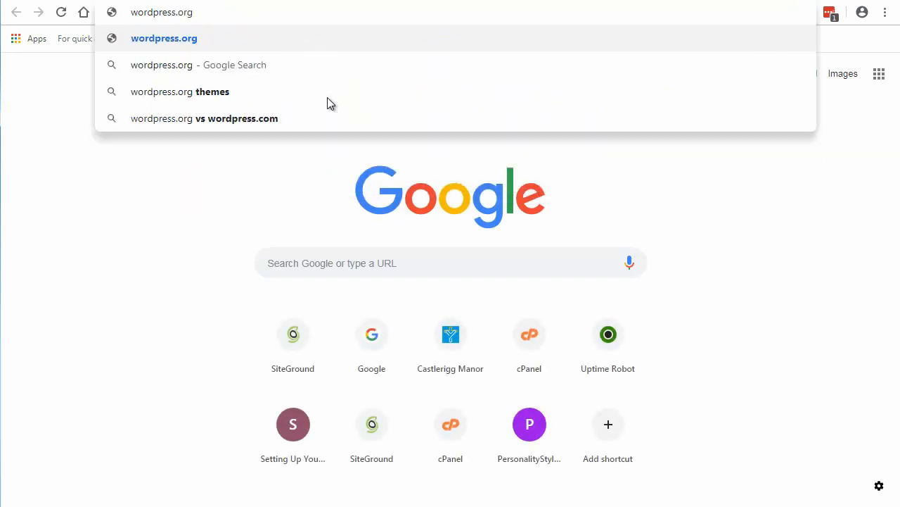
{"action": "key", "text": "Return"}
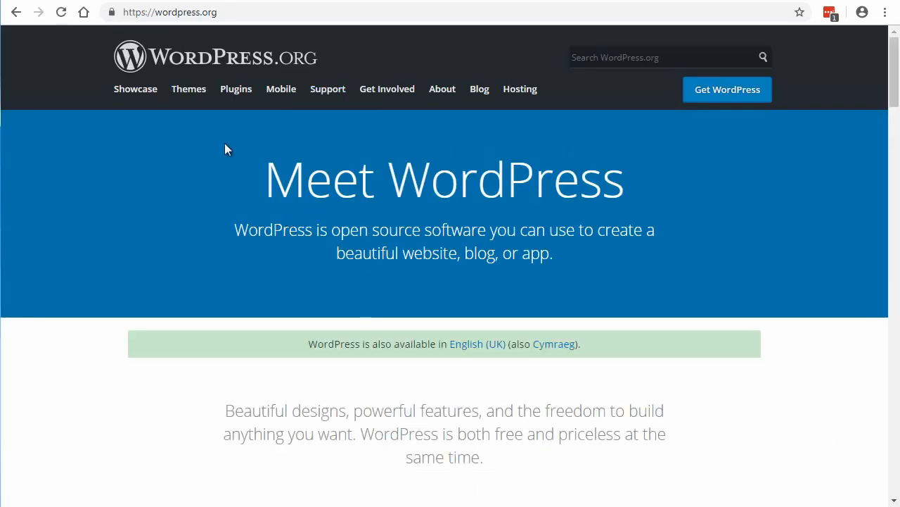
Step: Search the WordPress.org plugin directory for "staging" and read the description of the WP Staging plugin
{"action": "left_click", "coordinate": [237, 90]}
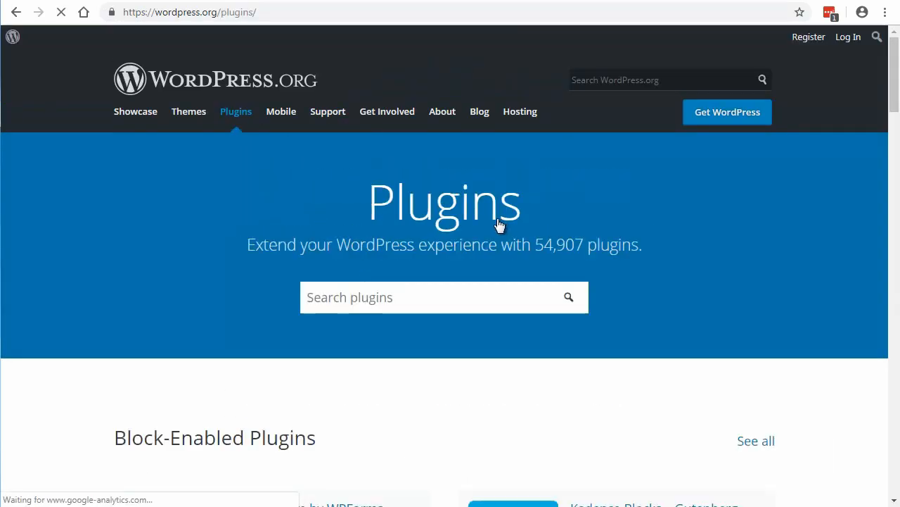
{"action": "left_click", "coordinate": [368, 298]}
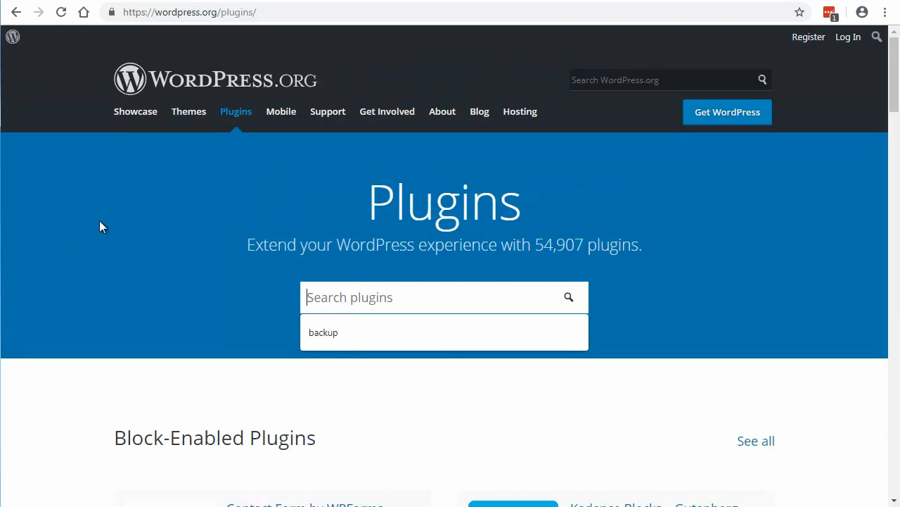
{"action": "type", "text": "staging"}
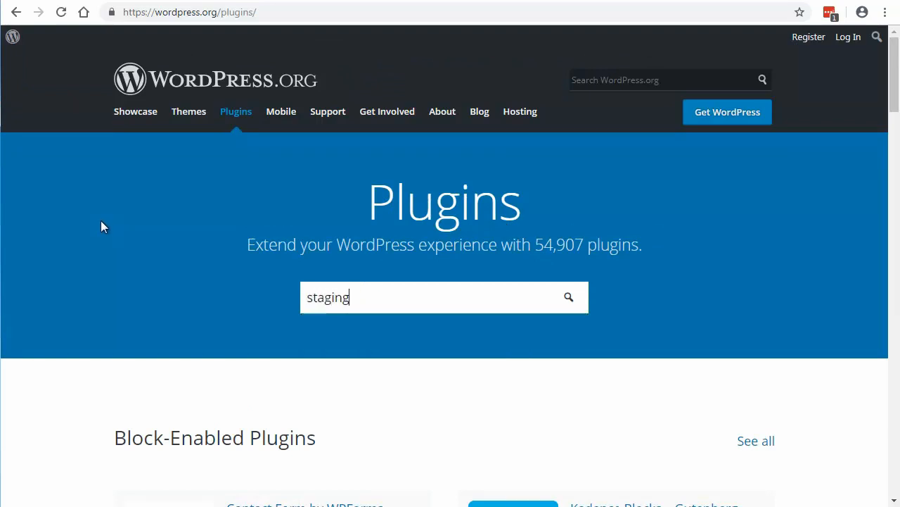
{"action": "key", "text": "Return"}
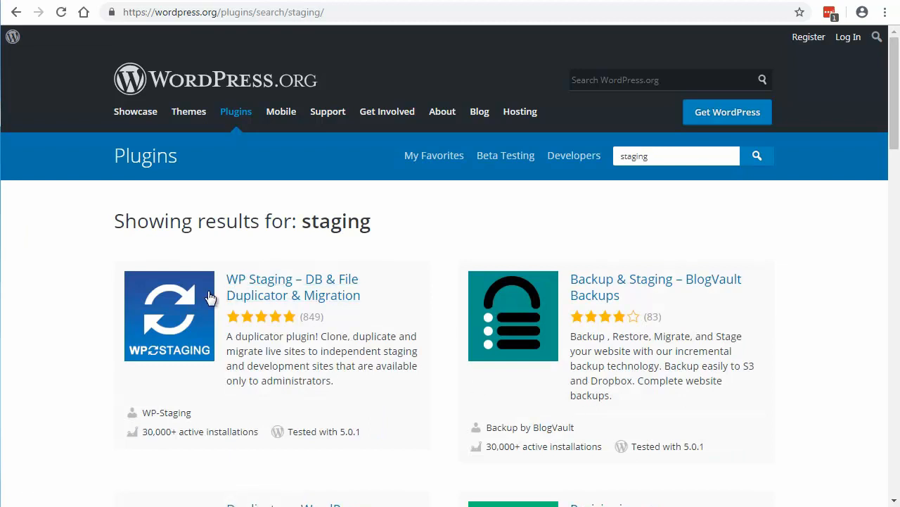
{"action": "left_click", "coordinate": [271, 288]}
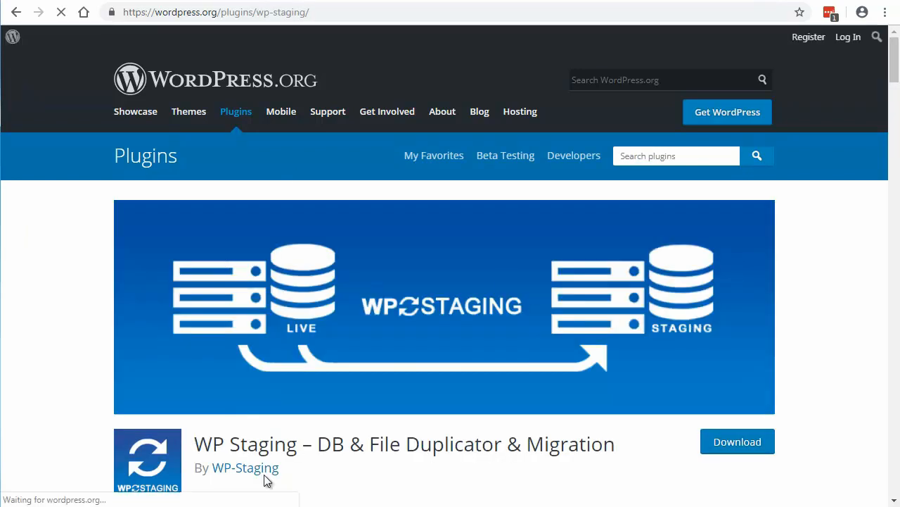
{"action": "scroll", "coordinate": [330, 340], "scroll_direction": "down", "scroll_amount": 3}
{"action": "scroll", "coordinate": [332, 341], "scroll_direction": "down", "scroll_amount": 3}
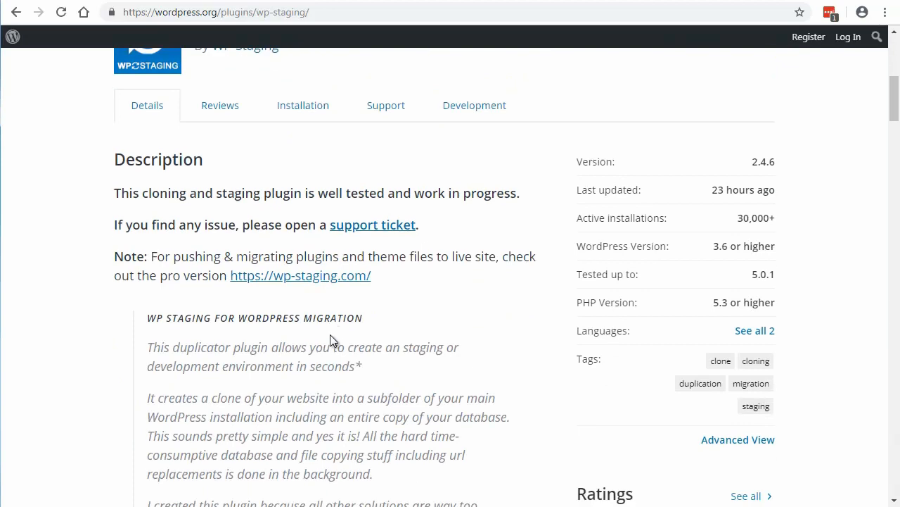
Step: Open the WP Staging plugin's support forum and look through its list of topics
{"action": "left_click", "coordinate": [386, 112]}
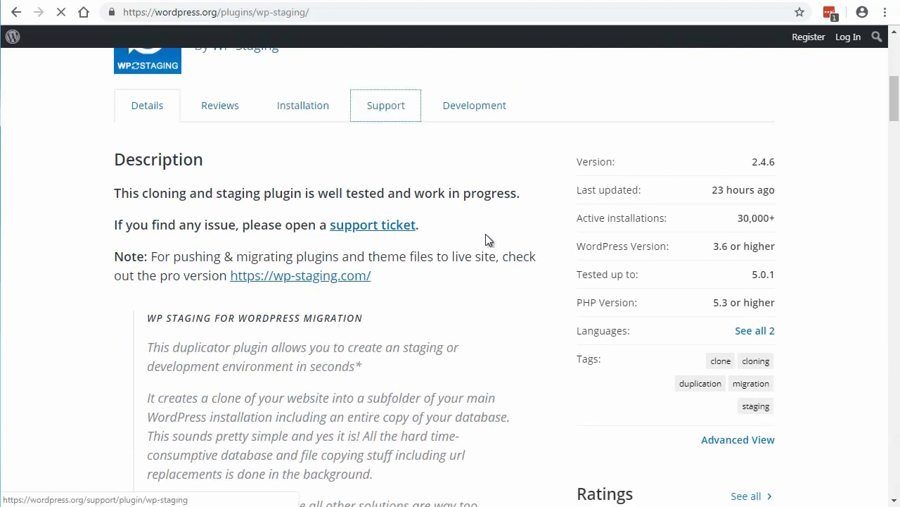
{"action": "scroll", "coordinate": [551, 341], "scroll_direction": "down", "scroll_amount": 5}
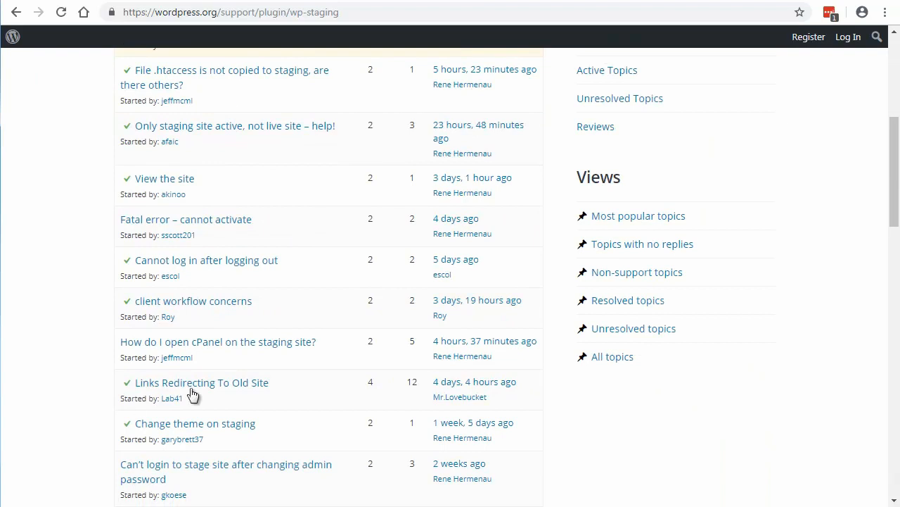
{"action": "scroll", "coordinate": [30, 335], "scroll_direction": "up", "scroll_amount": 2}
{"action": "scroll", "coordinate": [30, 329], "scroll_direction": "up", "scroll_amount": 3}
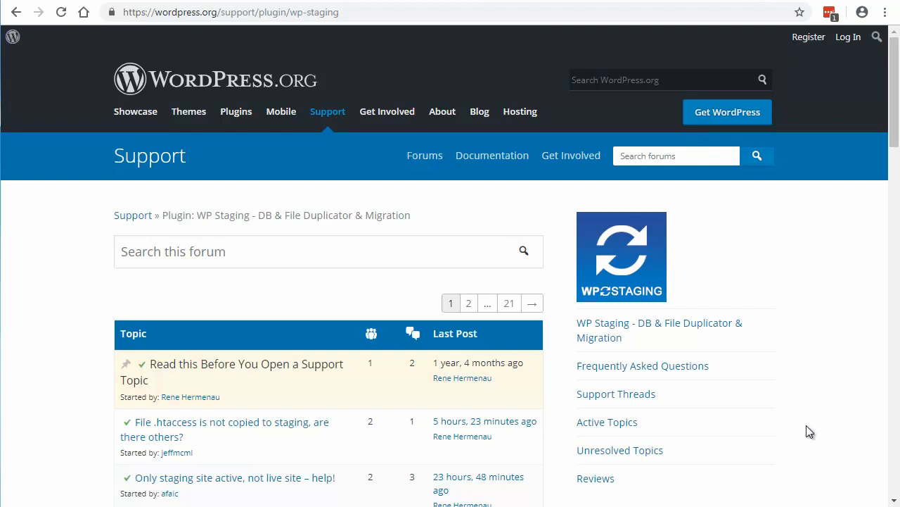
{"action": "scroll", "coordinate": [809, 431], "scroll_direction": "down", "scroll_amount": 5}
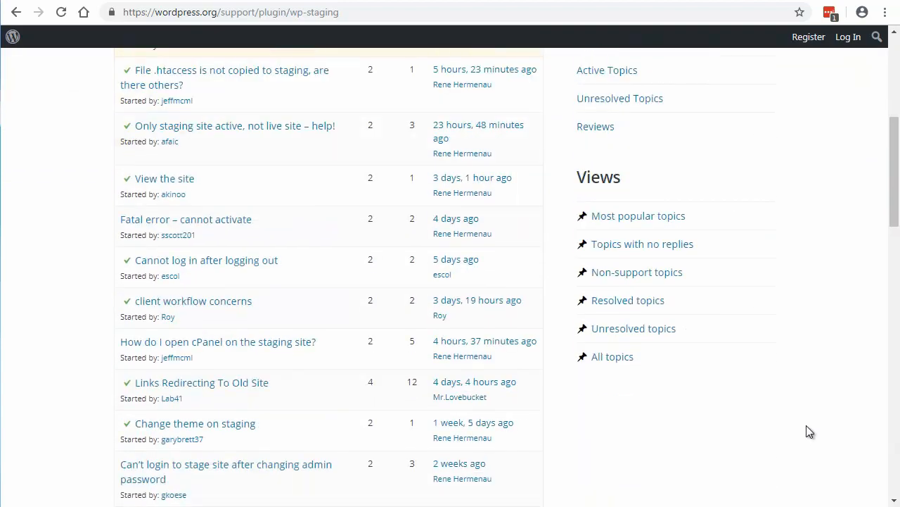
{"action": "scroll", "coordinate": [809, 431], "scroll_direction": "down", "scroll_amount": 6}
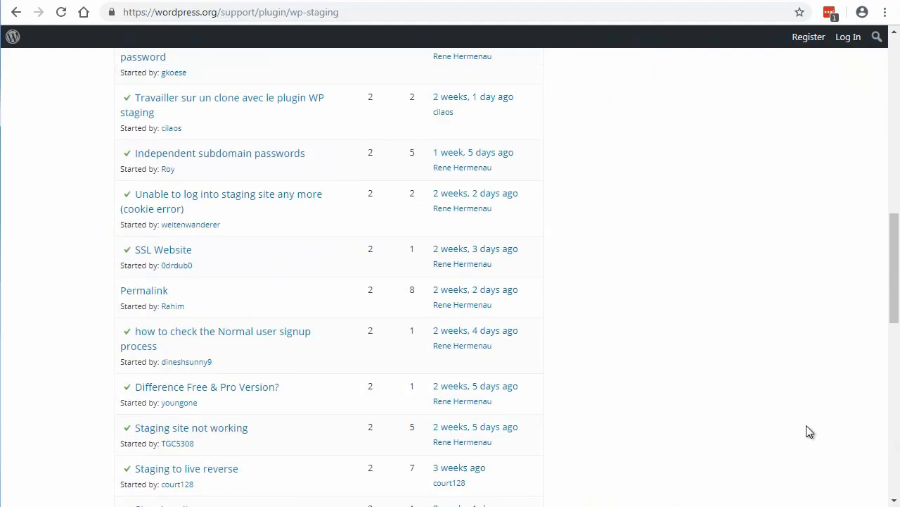
{"action": "scroll", "coordinate": [809, 431], "scroll_direction": "up", "scroll_amount": 15}
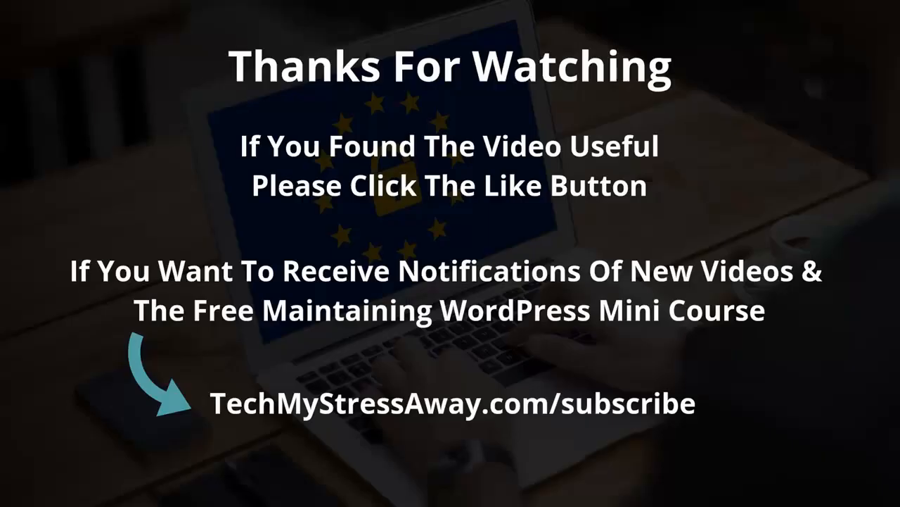